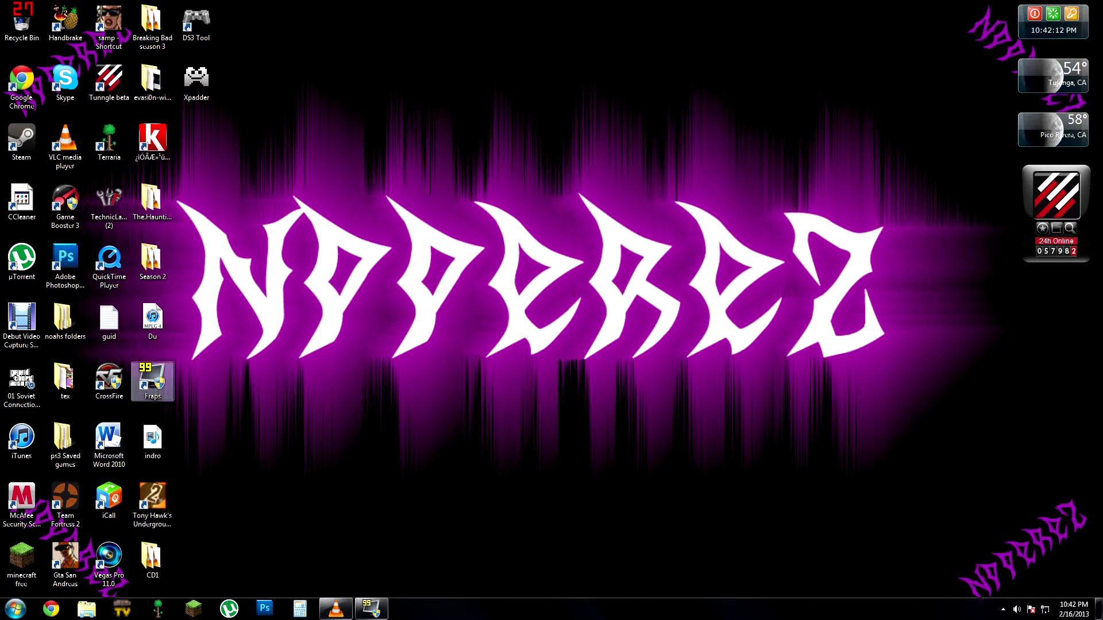
Open Google Chrome and dock its window to the right half of the screen.
{"action": "mouse_move", "coordinate": [214, 131]}
{"action": "left_mouse_down"}
{"action": "mouse_move", "coordinate": [206, 44]}
{"action": "mouse_move", "coordinate": [190, 41]}
{"action": "mouse_move", "coordinate": [190, 53]}
{"action": "mouse_move", "coordinate": [190, 3]}
{"action": "mouse_move", "coordinate": [219, 119]}
{"action": "left_mouse_up"}
{"action": "left_click", "coordinate": [51, 609]}
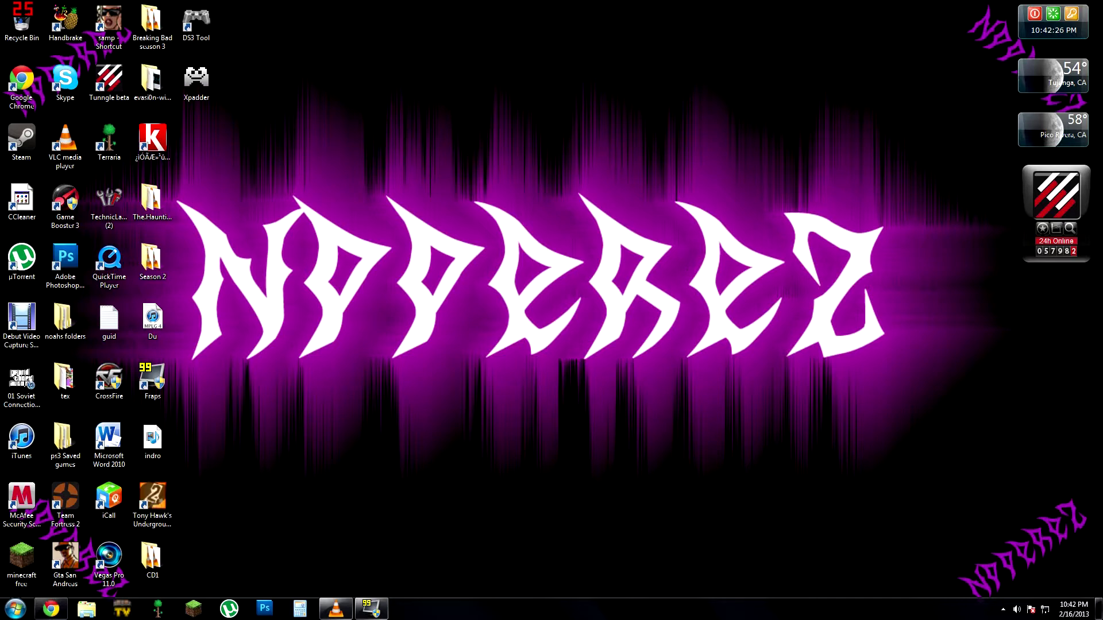
{"action": "key", "text": "super+Right"}
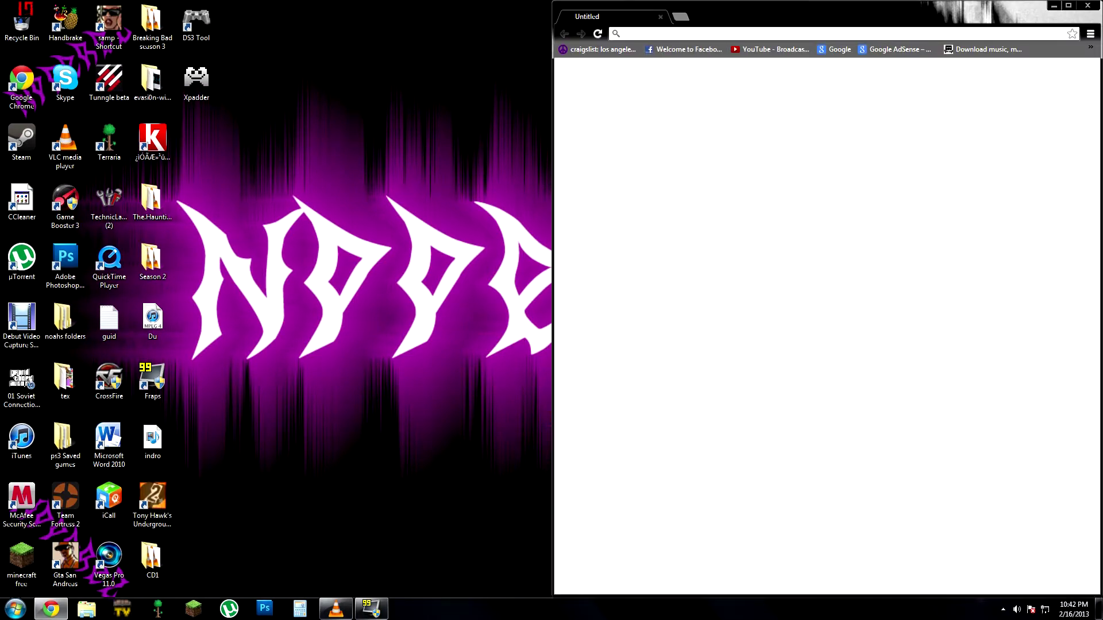
Find the MotioninJoy website through a Google search and open its Downloads page.
{"action": "left_click", "coordinate": [721, 50]}
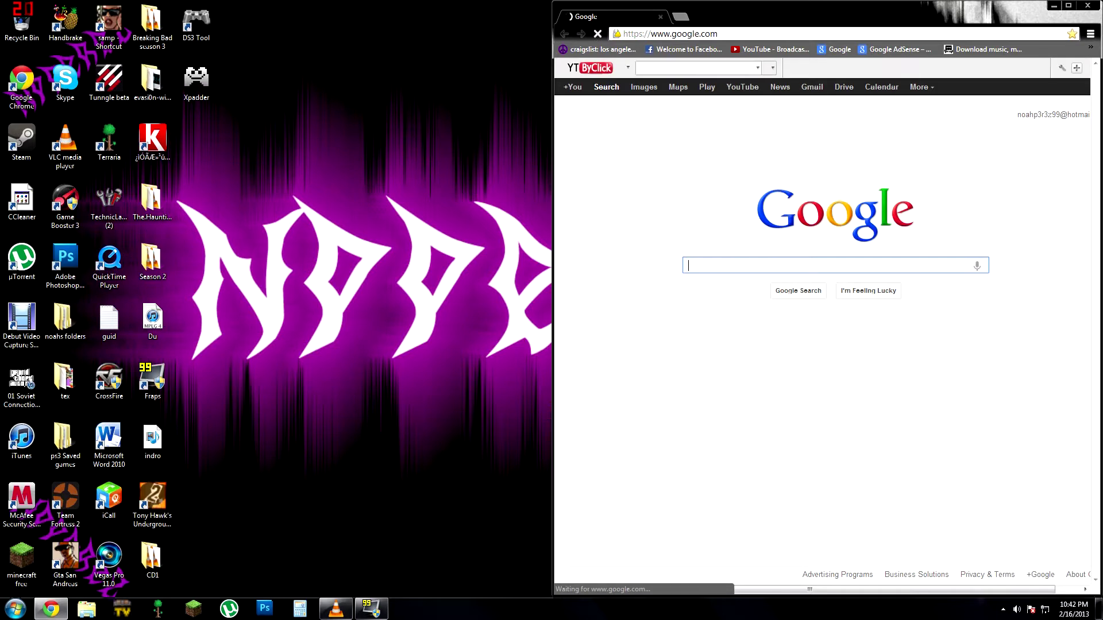
{"action": "type", "text": "motion"}
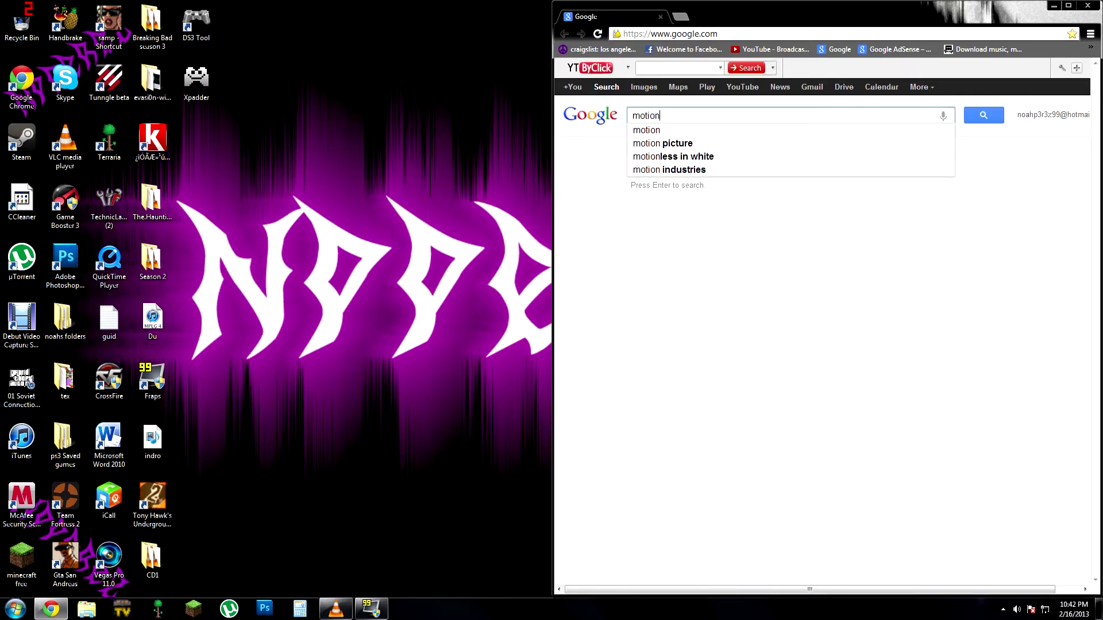
{"action": "type", "text": "jo"}
{"action": "left_click", "coordinate": [766, 224]}
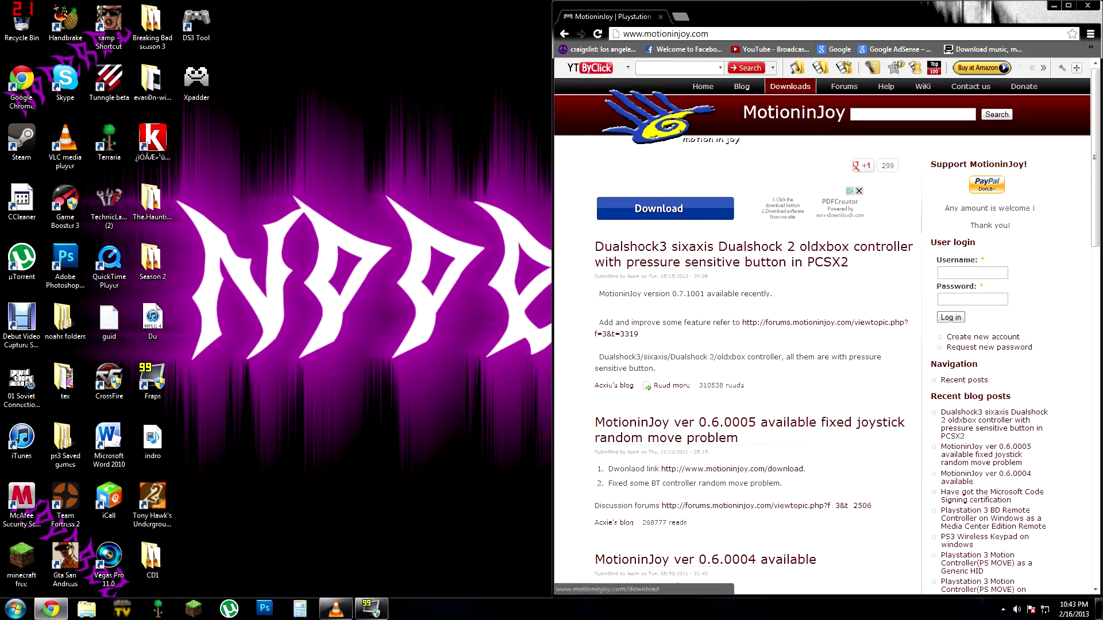
{"action": "left_click", "coordinate": [790, 86]}
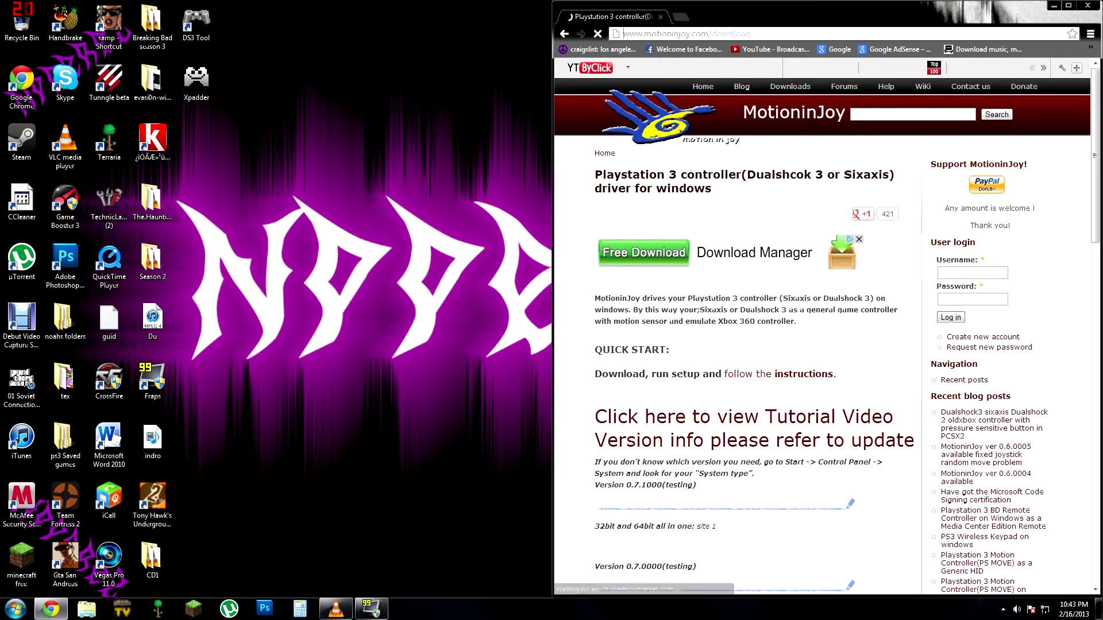
Search Google for xpadder in a new tab and open the official Xpadder homepage.
{"action": "left_click", "coordinate": [680, 17]}
{"action": "left_click", "coordinate": [833, 49]}
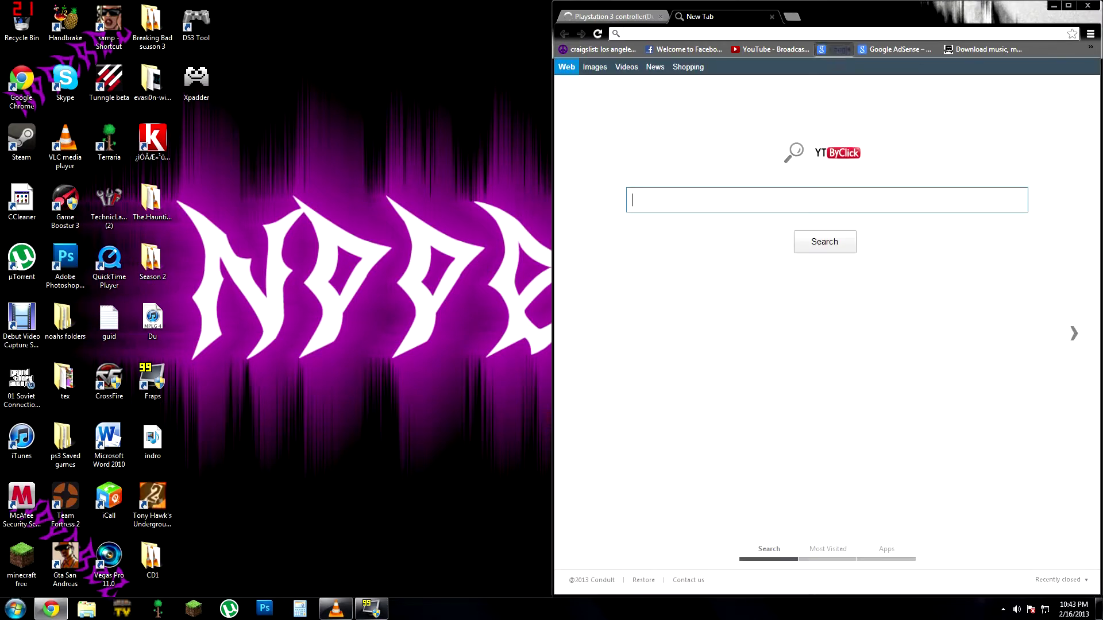
{"action": "left_click", "coordinate": [835, 49]}
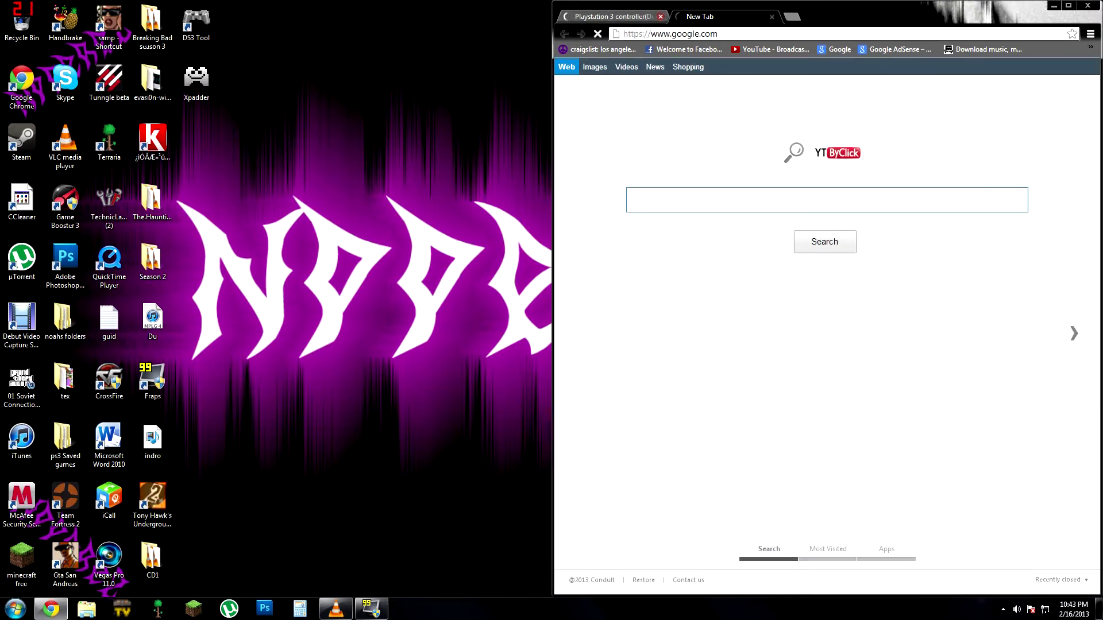
{"action": "left_click", "coordinate": [643, 17]}
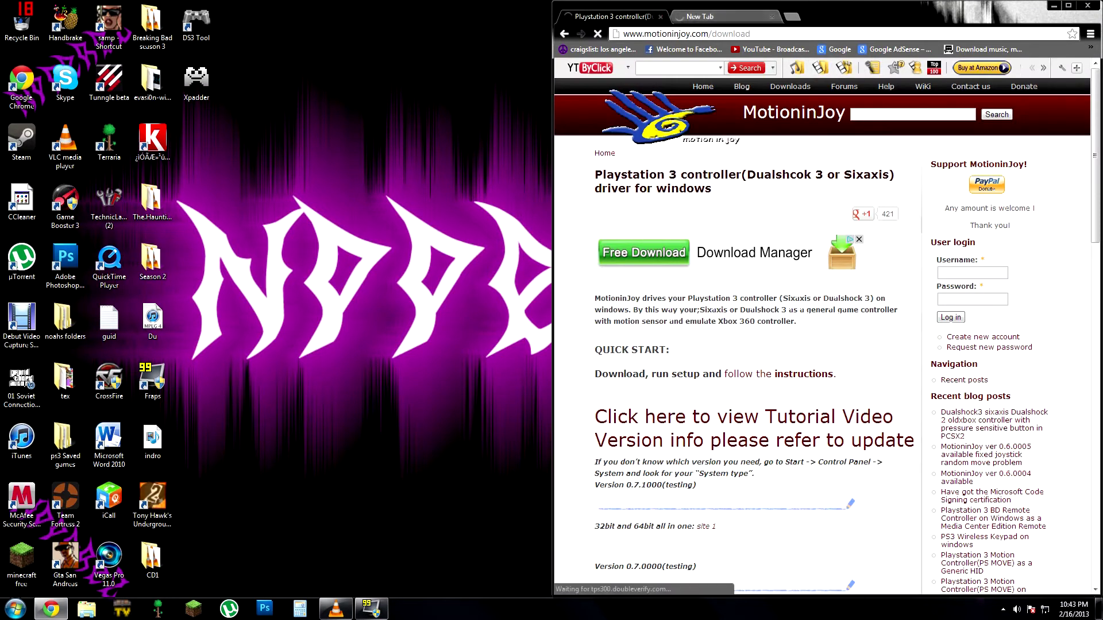
{"action": "left_click", "coordinate": [695, 17]}
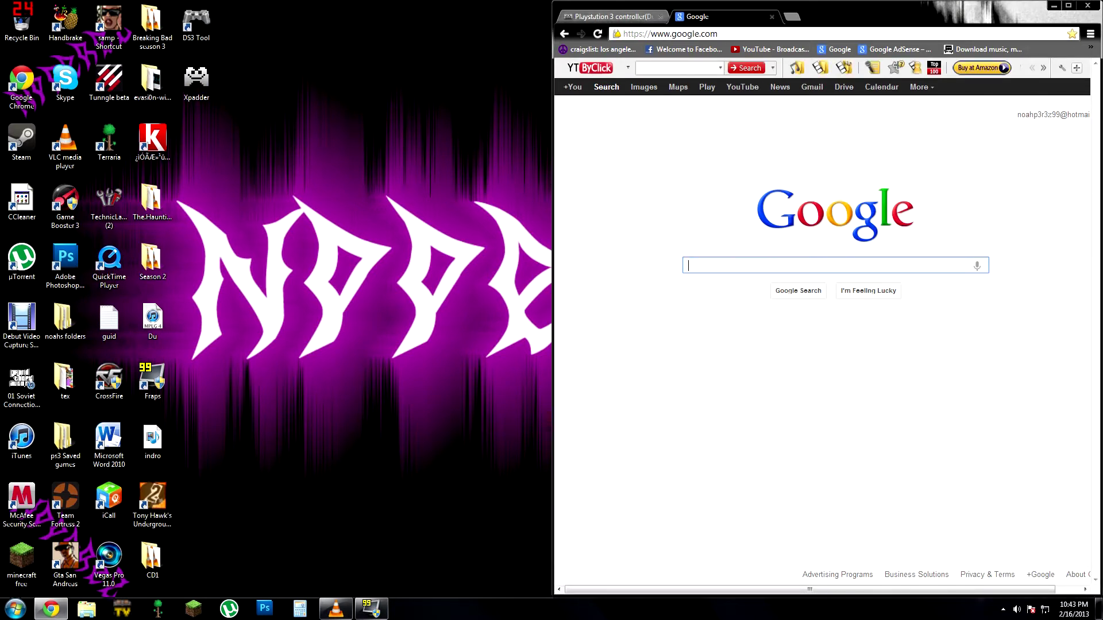
{"action": "left_click", "coordinate": [195, 23]}
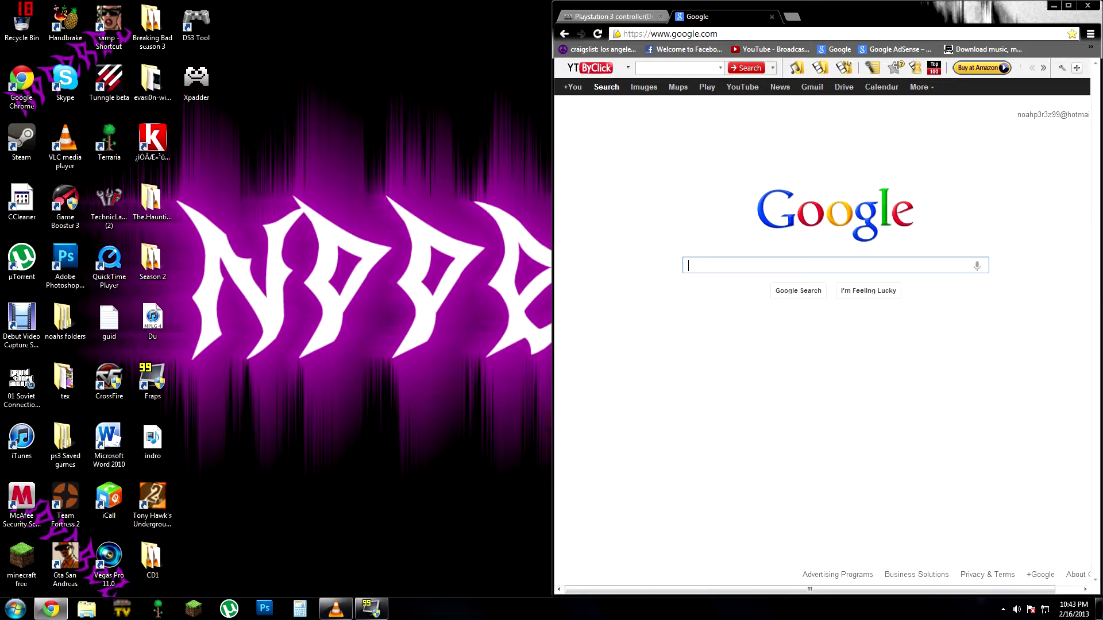
{"action": "type", "text": "xp"}
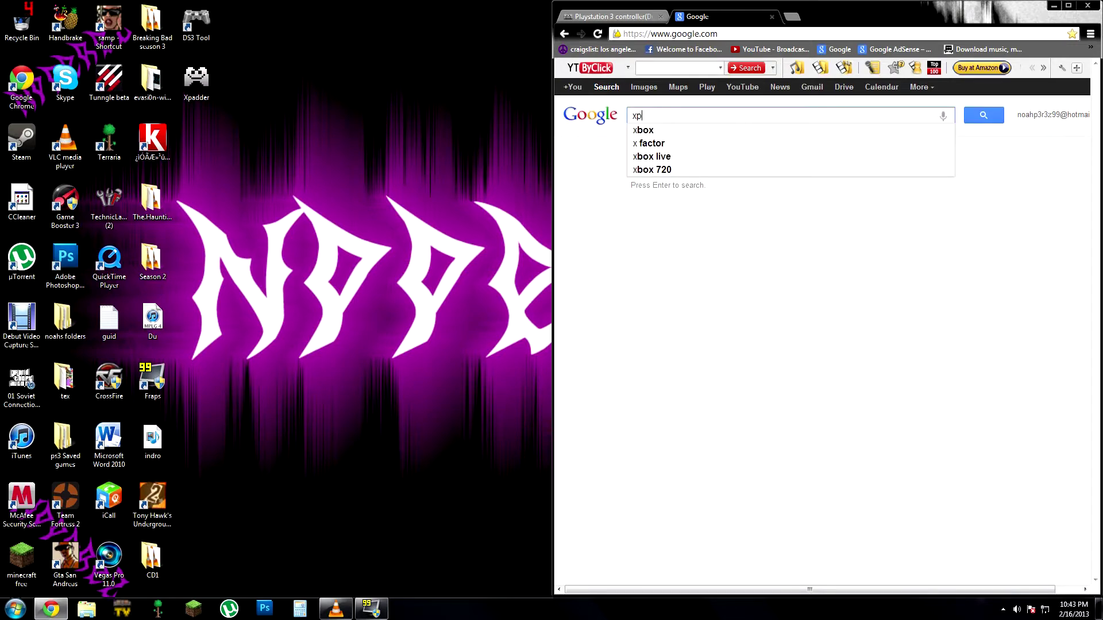
{"action": "type", "text": "adder"}
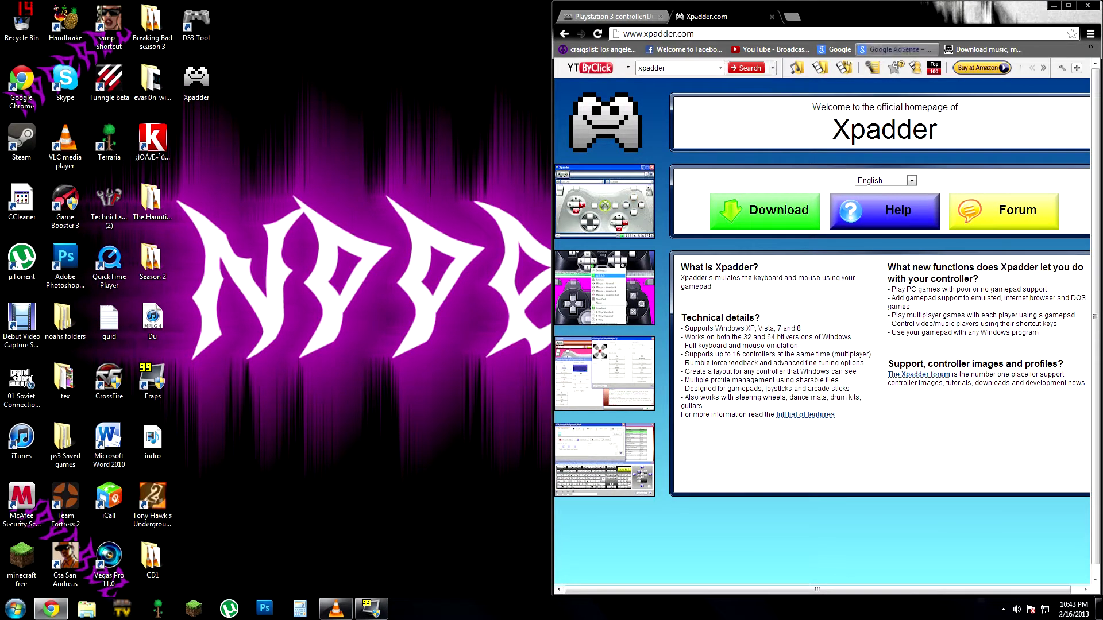
Open the bookmarked thepiratebay.se site in the same tab and search it for xpadder.
{"action": "left_click", "coordinate": [983, 50]}
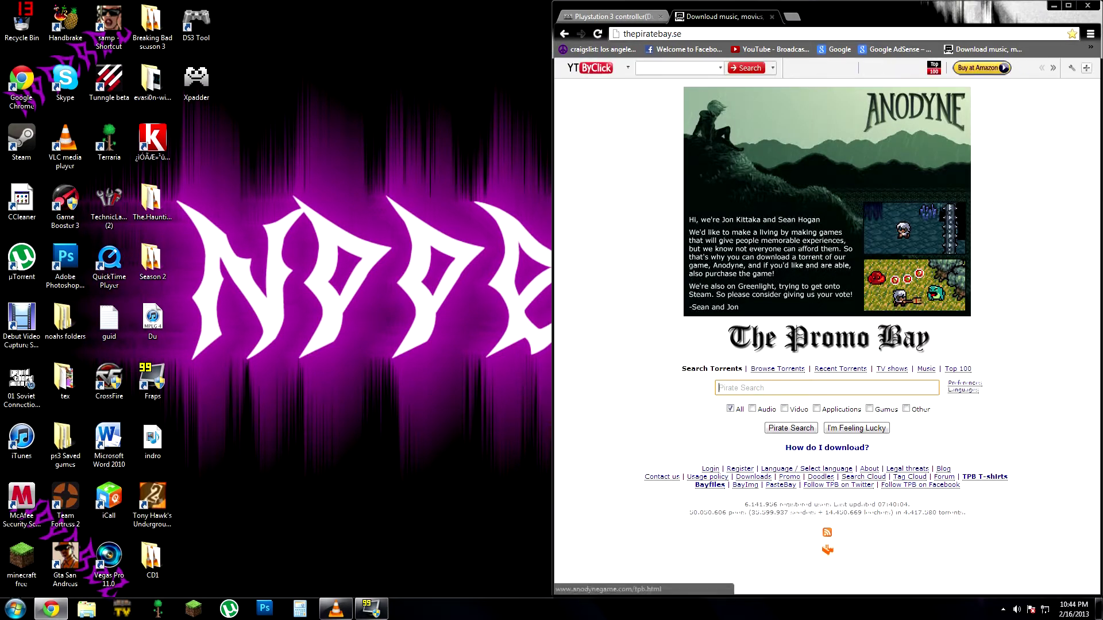
{"action": "left_click", "coordinate": [876, 385]}
{"action": "type", "text": "xpadder"}
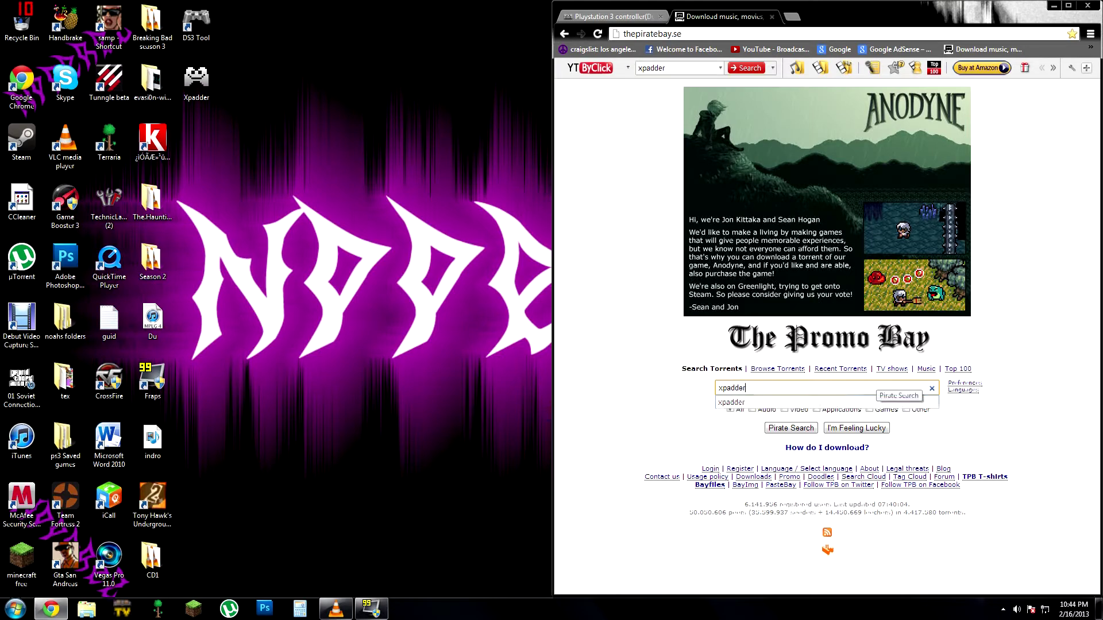
{"action": "key", "text": "Return"}
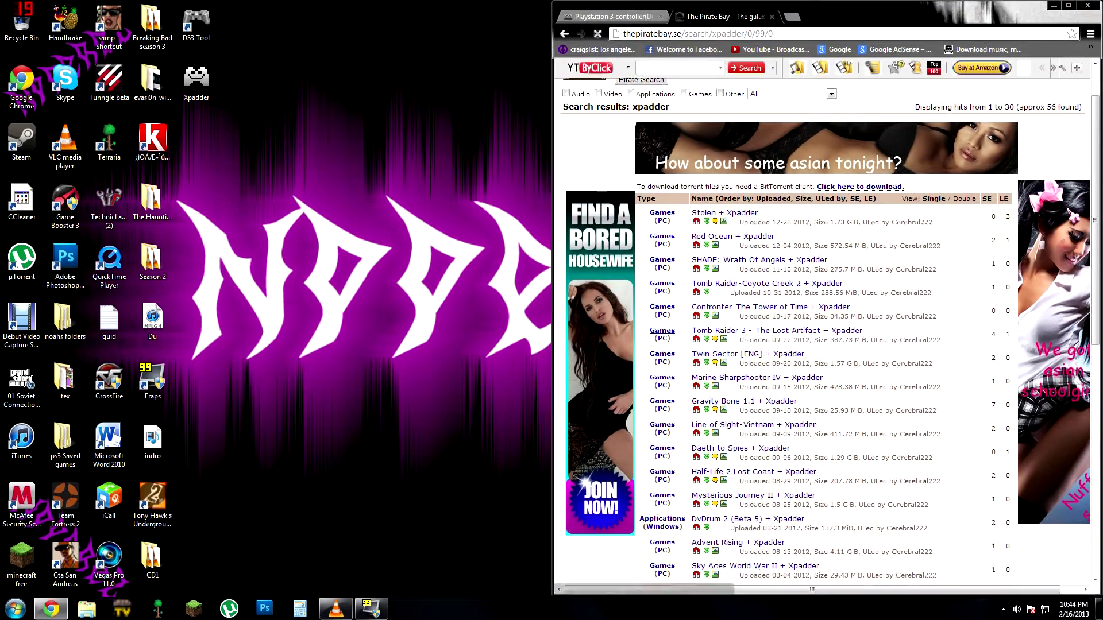
Open the details page of the Xpadder v2012.05.01 torrent and close the Flash Player pop-up window.
{"action": "scroll", "coordinate": [722, 343], "scroll_direction": "down", "scroll_amount": 7}
{"action": "scroll", "coordinate": [722, 343], "scroll_direction": "down", "scroll_amount": 2}
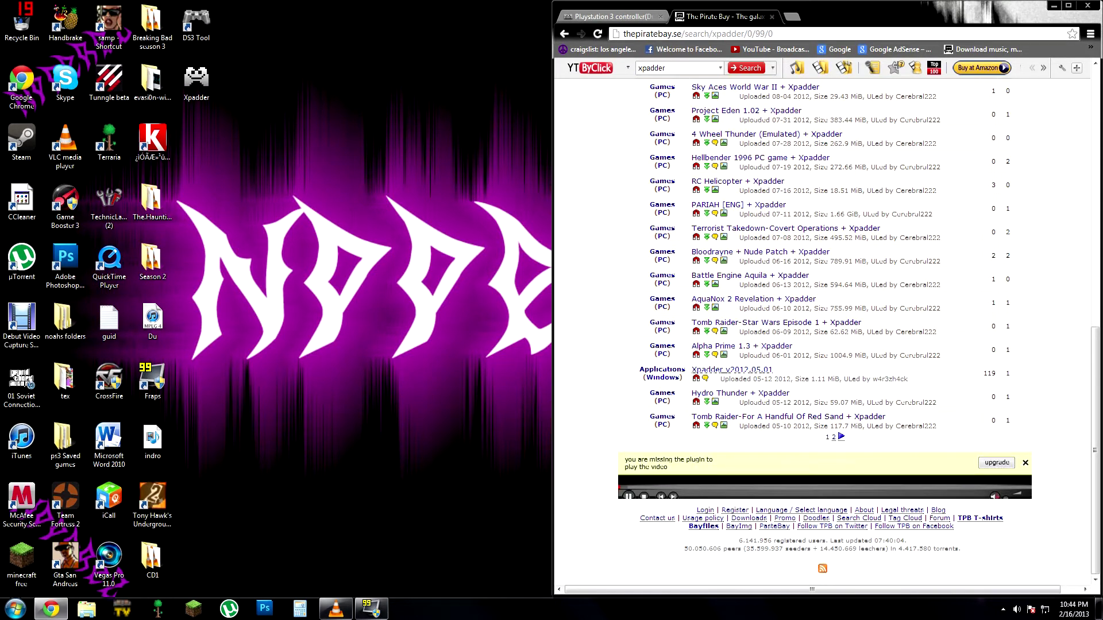
{"action": "left_click", "coordinate": [732, 371]}
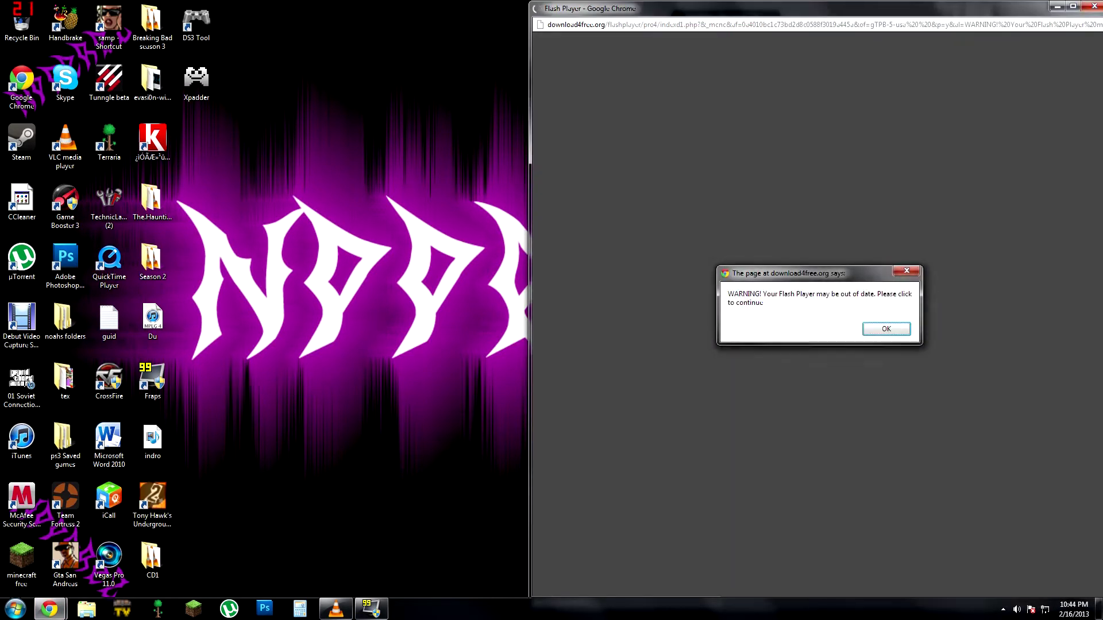
{"action": "left_click", "coordinate": [1094, 5]}
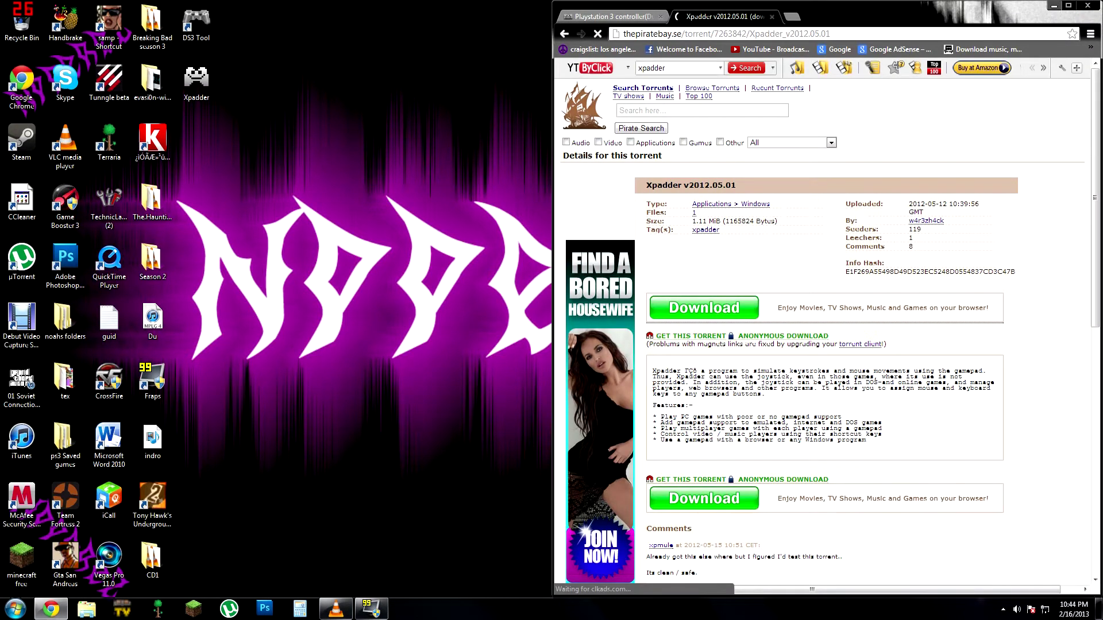
Minimize the browser, launch DS3 Tool from the desktop and move its window towards the middle of the screen.
{"action": "left_click", "coordinate": [1054, 6]}
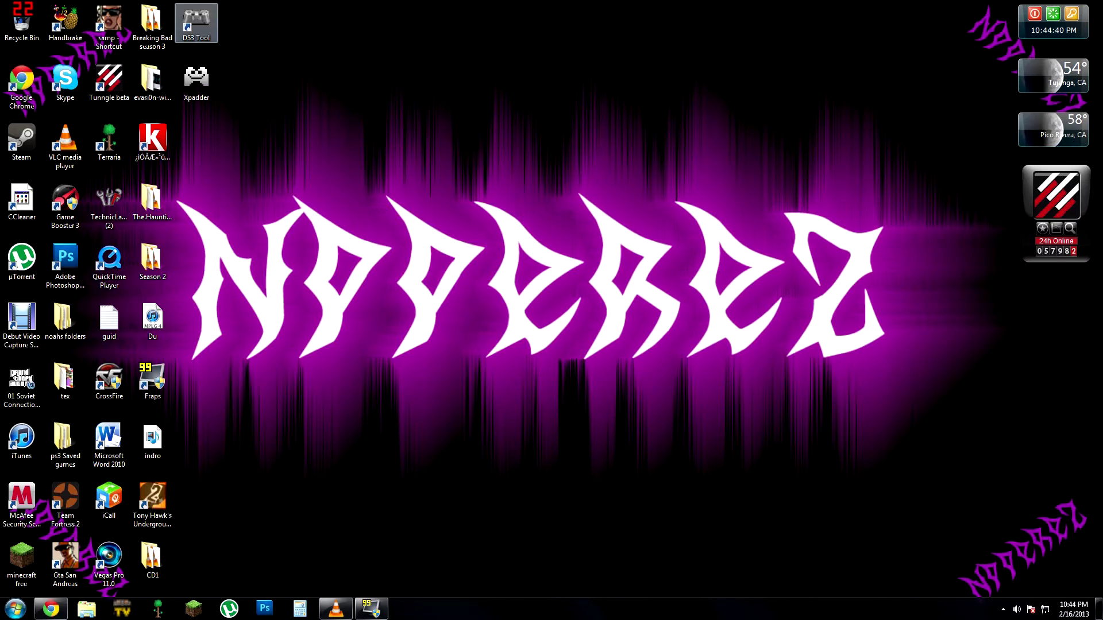
{"action": "double_click", "coordinate": [196, 23]}
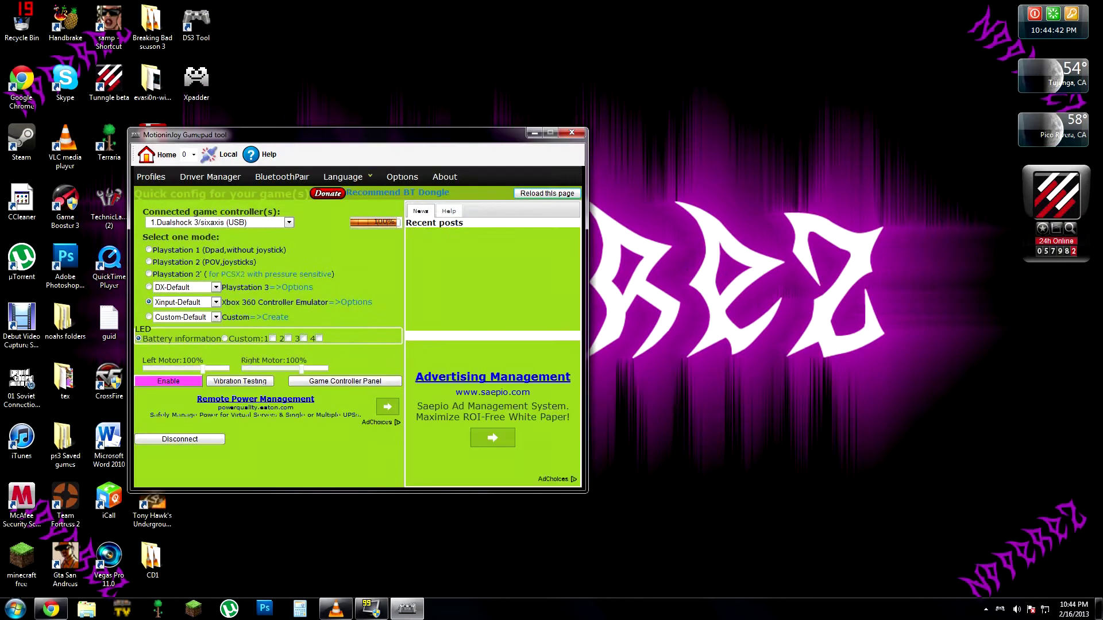
{"action": "left_click_drag", "start_coordinate": [327, 135], "coordinate": [481, 130]}
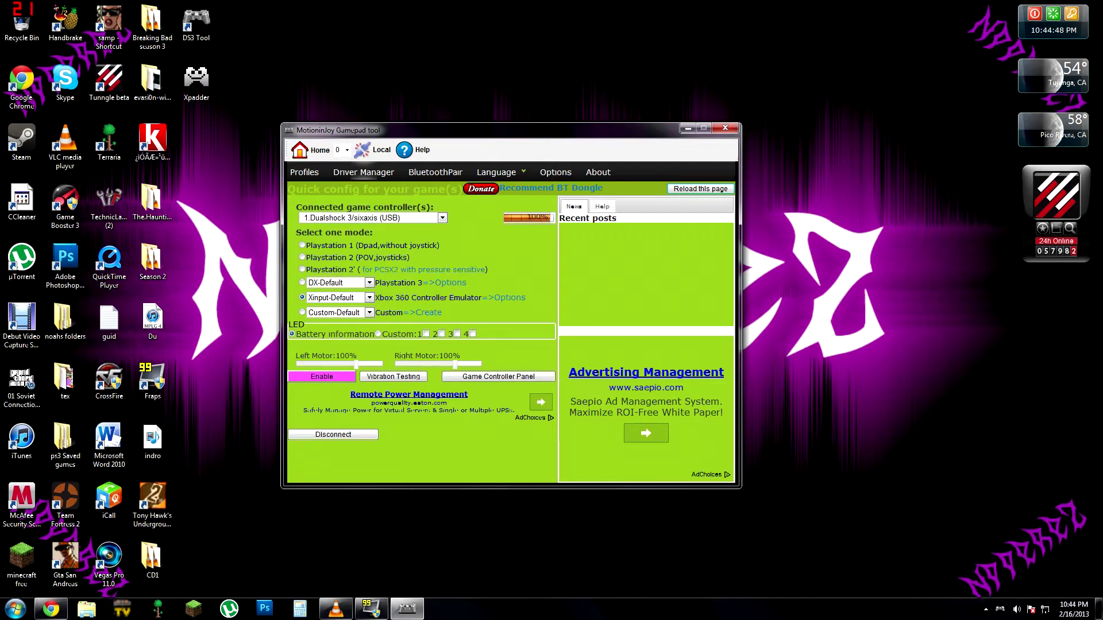
Restart DS3 Tool, centre its window and load the MotioninJoy driver for the device at Port_#0002.Hub_#0005.
{"action": "key", "text": "alt+F4"}
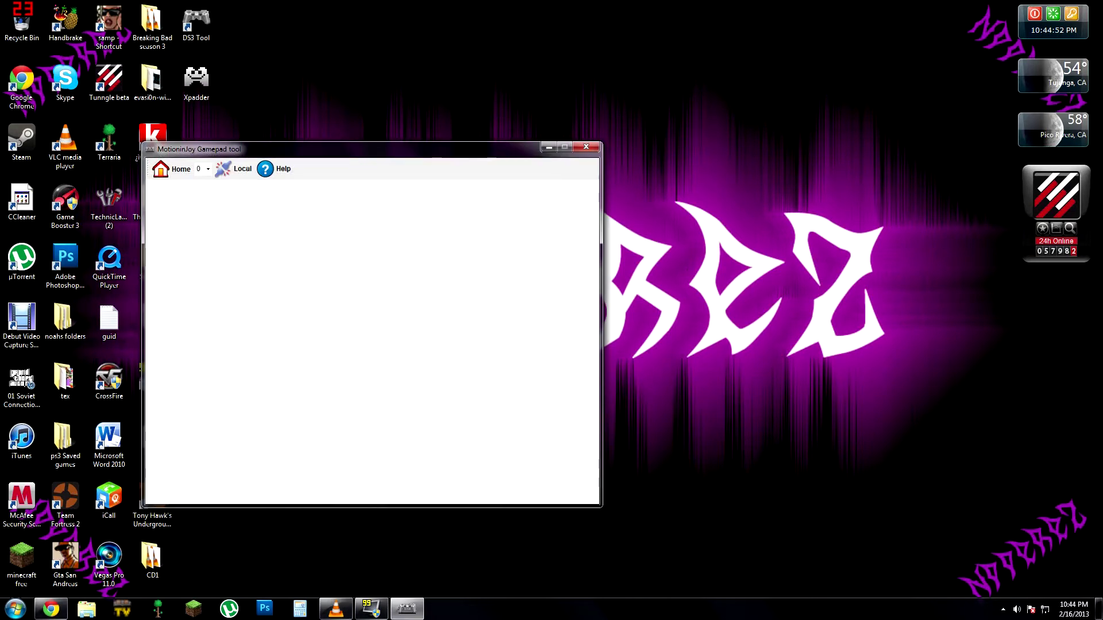
{"action": "left_click_drag", "start_coordinate": [370, 149], "coordinate": [579, 145]}
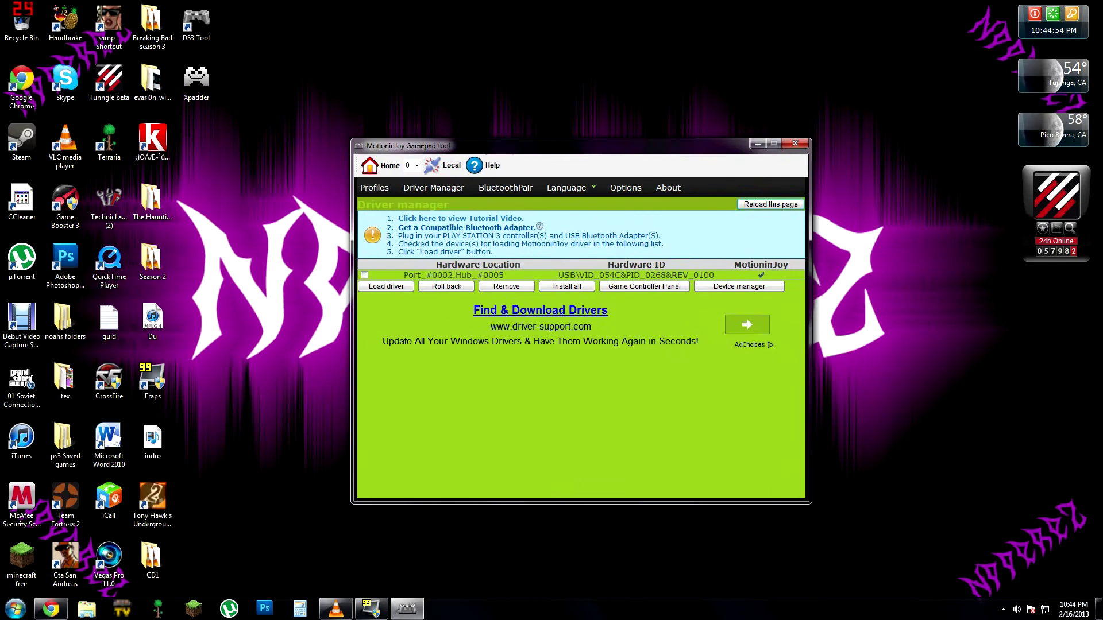
{"action": "left_click", "coordinate": [454, 275]}
{"action": "left_click", "coordinate": [386, 286]}
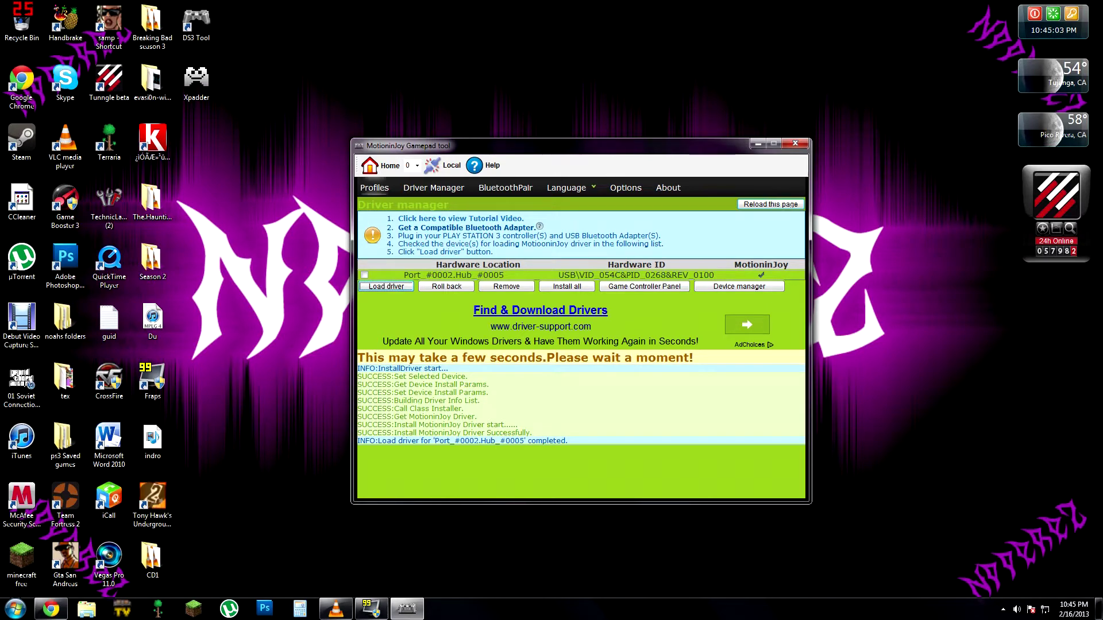
Enable the Xinput-Default Xbox 360 Controller Emulator profile for the Dualshock 3/sixaxis (USB) controller.
{"action": "left_click", "coordinate": [374, 188]}
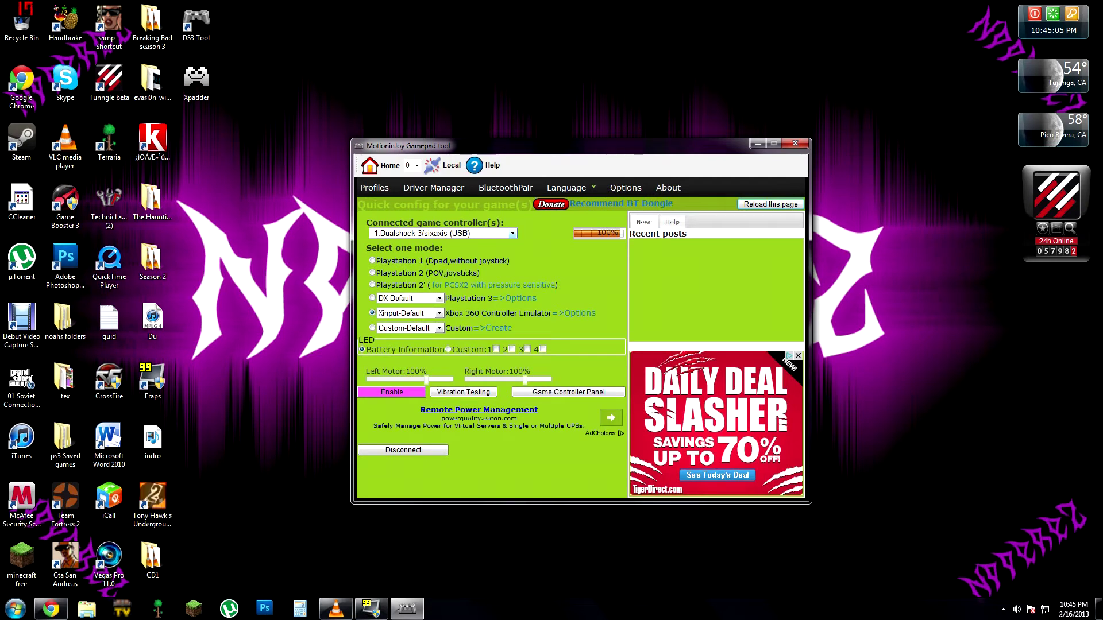
{"action": "left_click", "coordinate": [512, 233]}
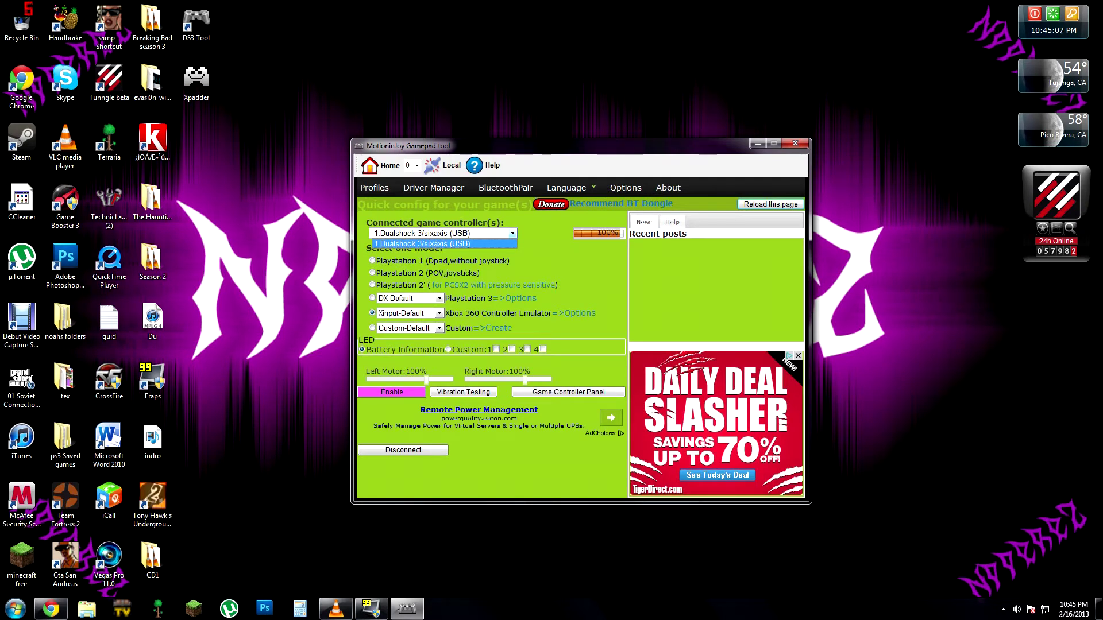
{"action": "key", "text": "Return"}
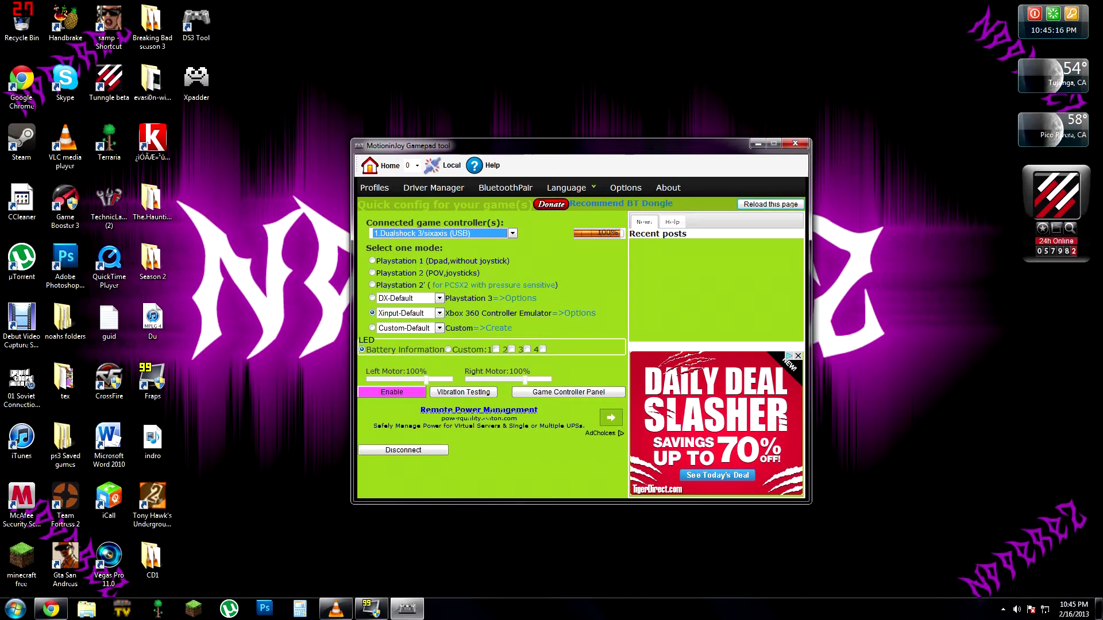
{"action": "left_click", "coordinate": [391, 391]}
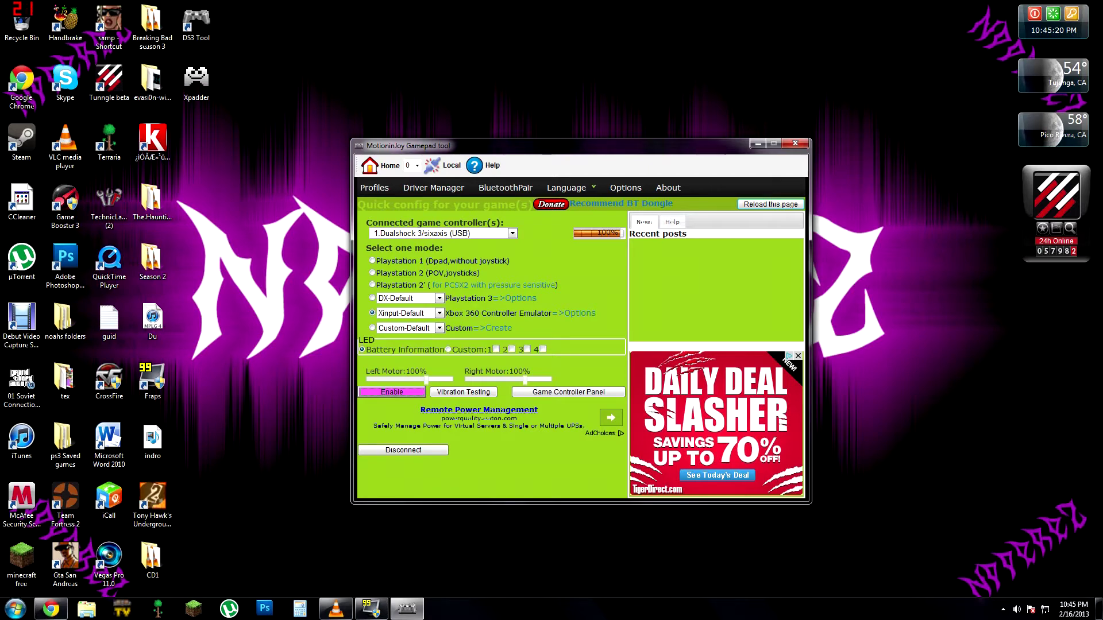
Minimize the MotioninJoy window and check the hidden notification icons for its DualShock 3 tool.
{"action": "left_click", "coordinate": [759, 143]}
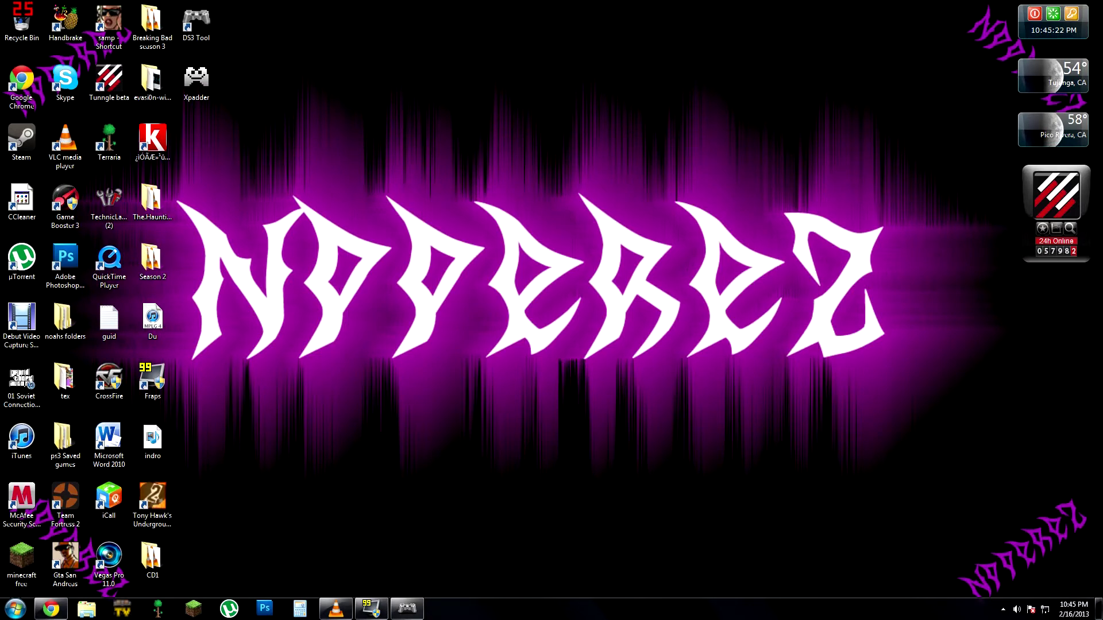
{"action": "left_click", "coordinate": [1003, 610]}
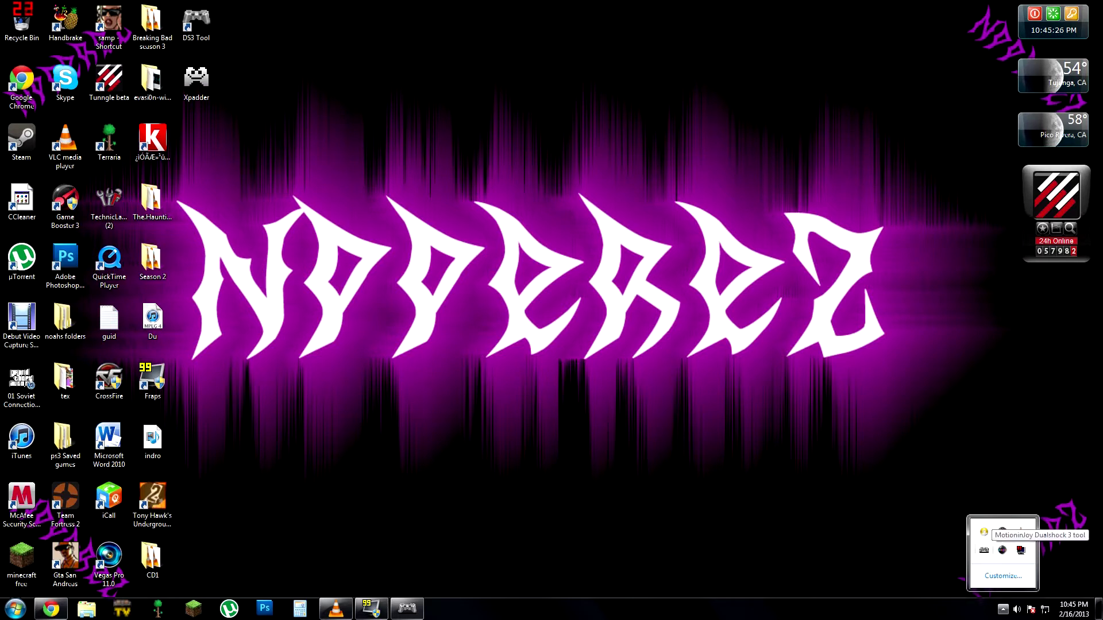
{"action": "key", "text": "Escape"}
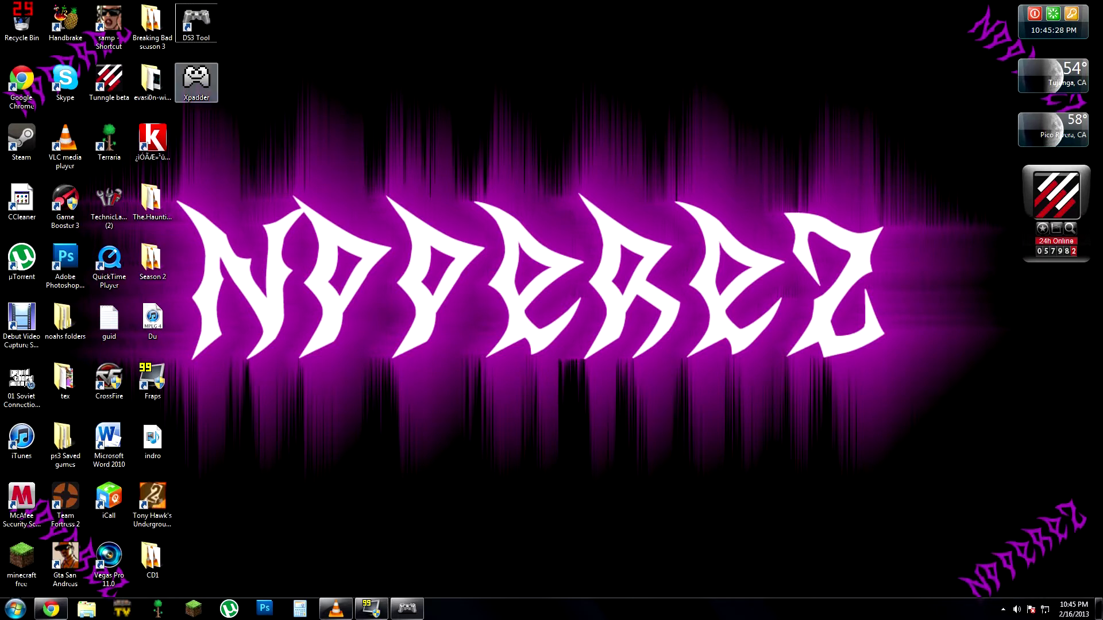
Launch Xpadder from the desktop and accept its use-at-your-own-risk confirmation.
{"action": "left_click", "coordinate": [196, 82]}
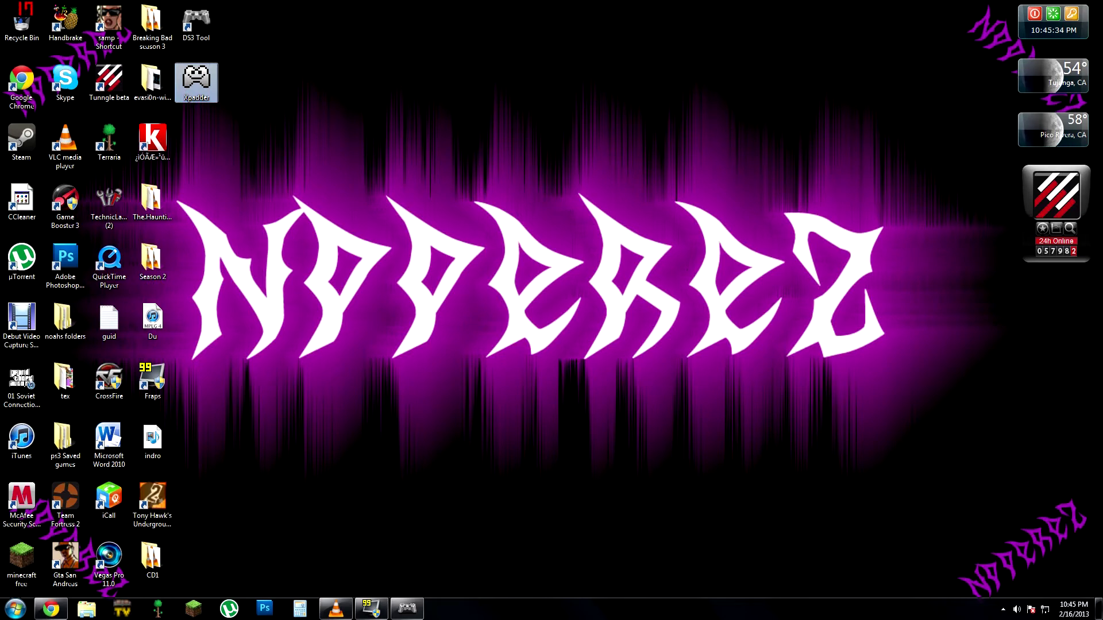
{"action": "key", "text": "Return"}
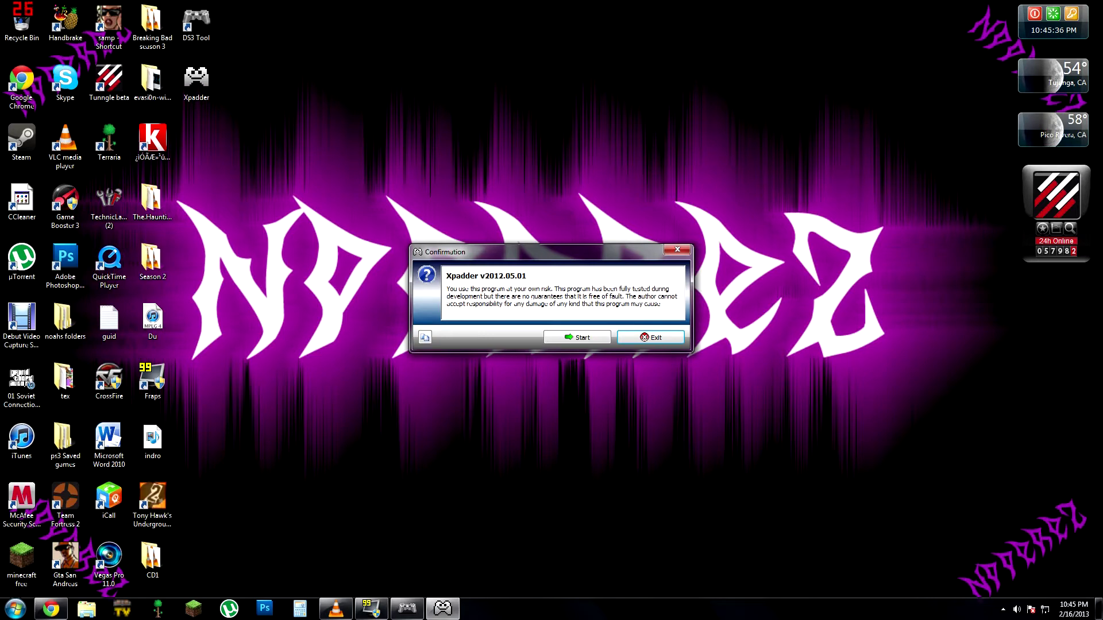
{"action": "left_click", "coordinate": [577, 336]}
{"action": "left_click", "coordinate": [577, 333]}
{"action": "left_click", "coordinate": [577, 334]}
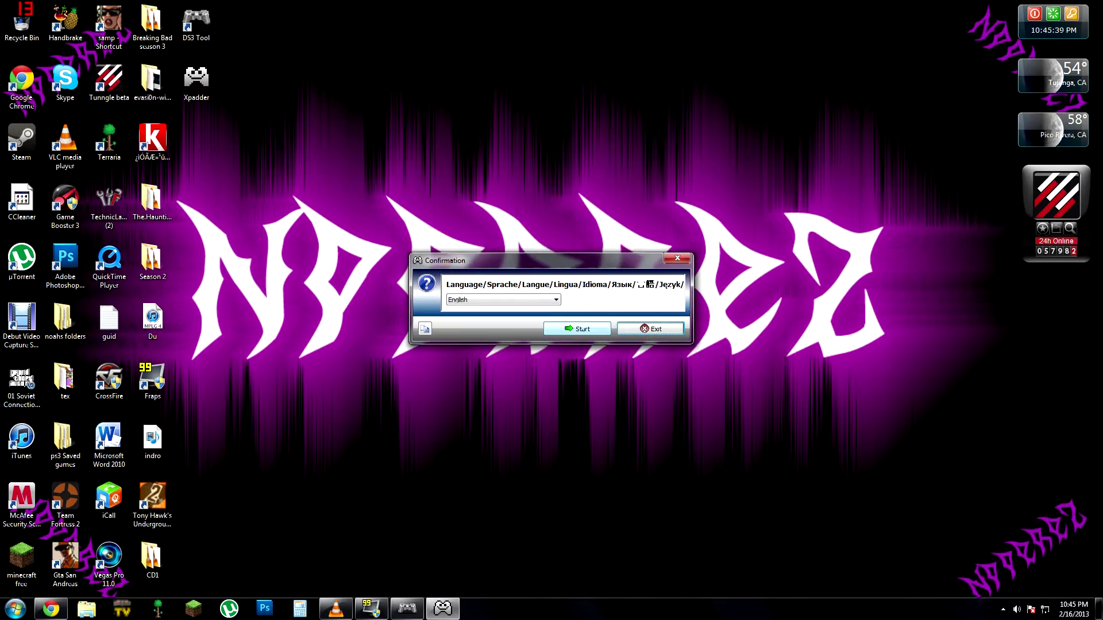
Complete the Xpadder first-run setup with English, Program Location as the default save location, and no file associations.
{"action": "left_click", "coordinate": [577, 328]}
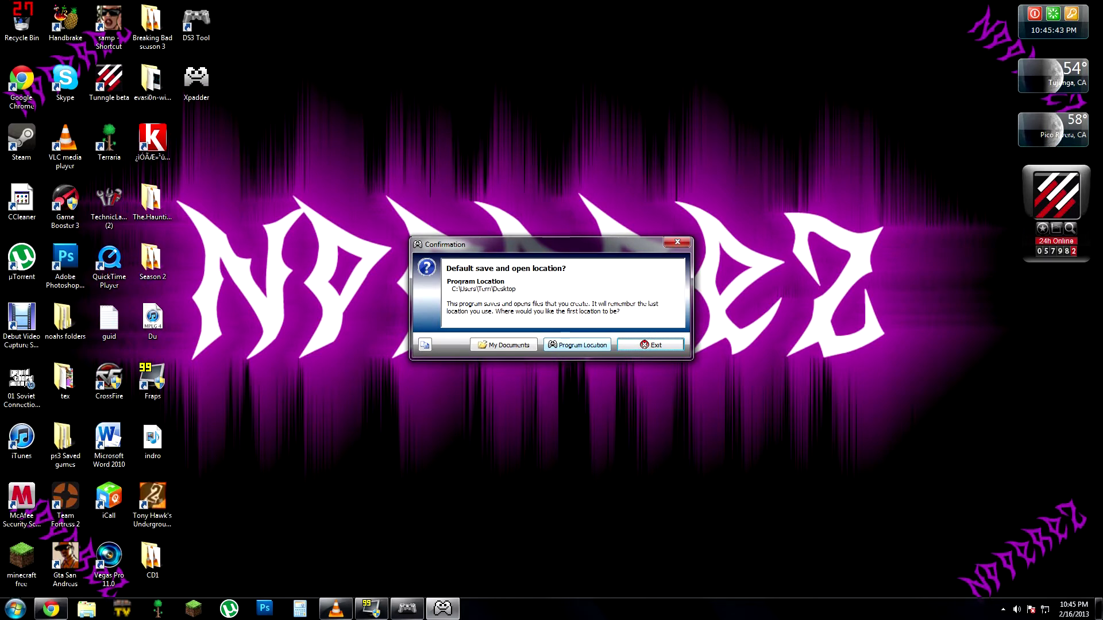
{"action": "left_click", "coordinate": [576, 345]}
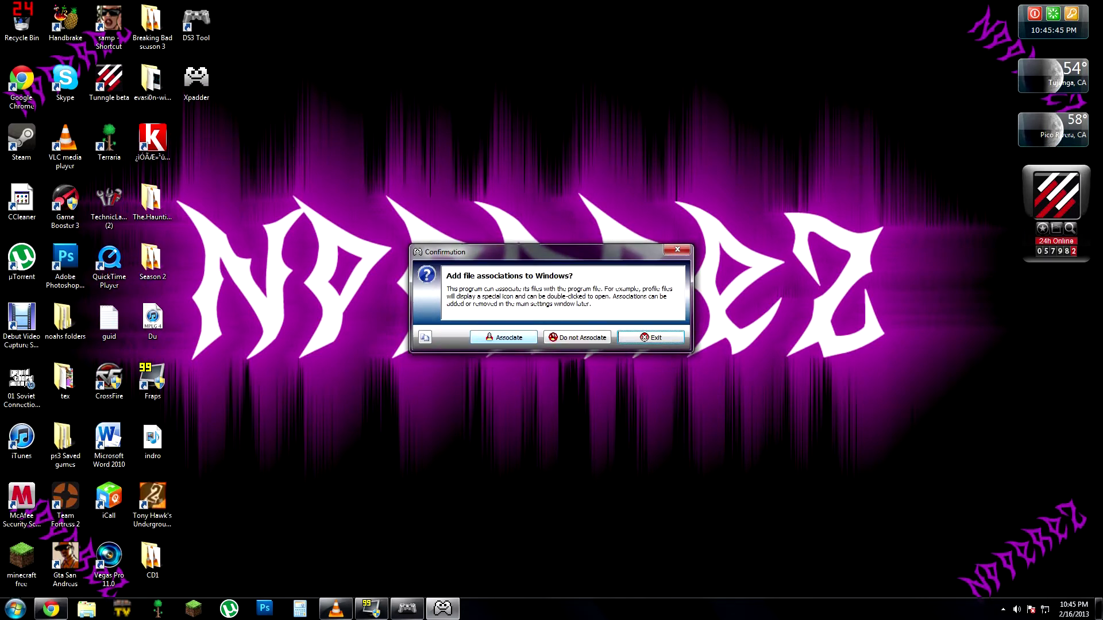
{"action": "left_click", "coordinate": [577, 337]}
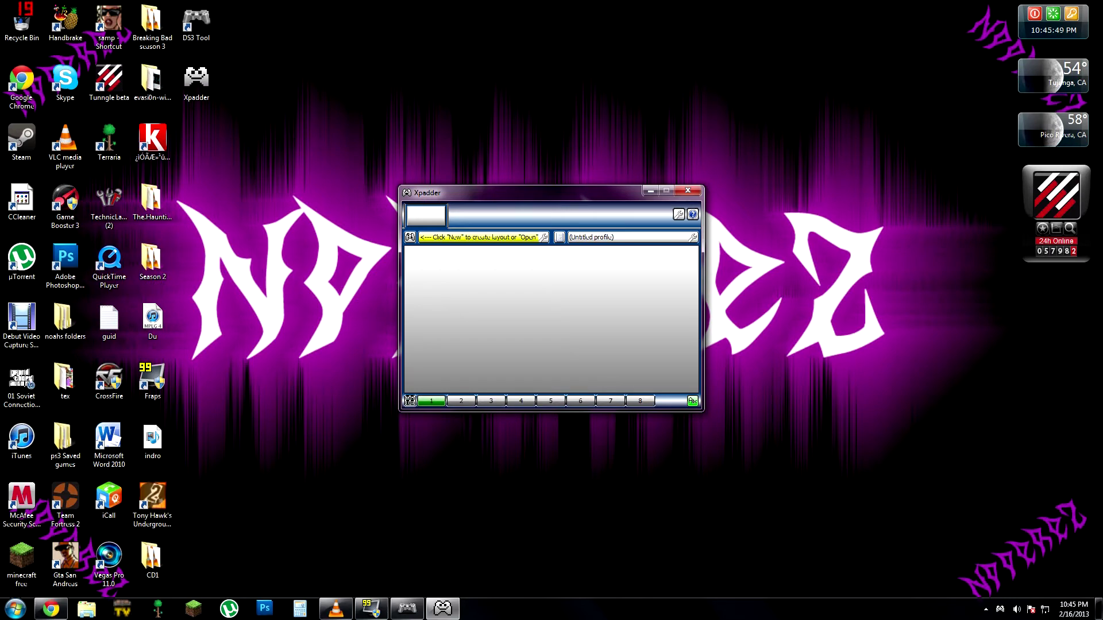
Create a new controller layout and enable both sticks, detecting Axis X/Y for Stick 1 and Axis RX/RY for Stick 2.
{"action": "left_click", "coordinate": [410, 236]}
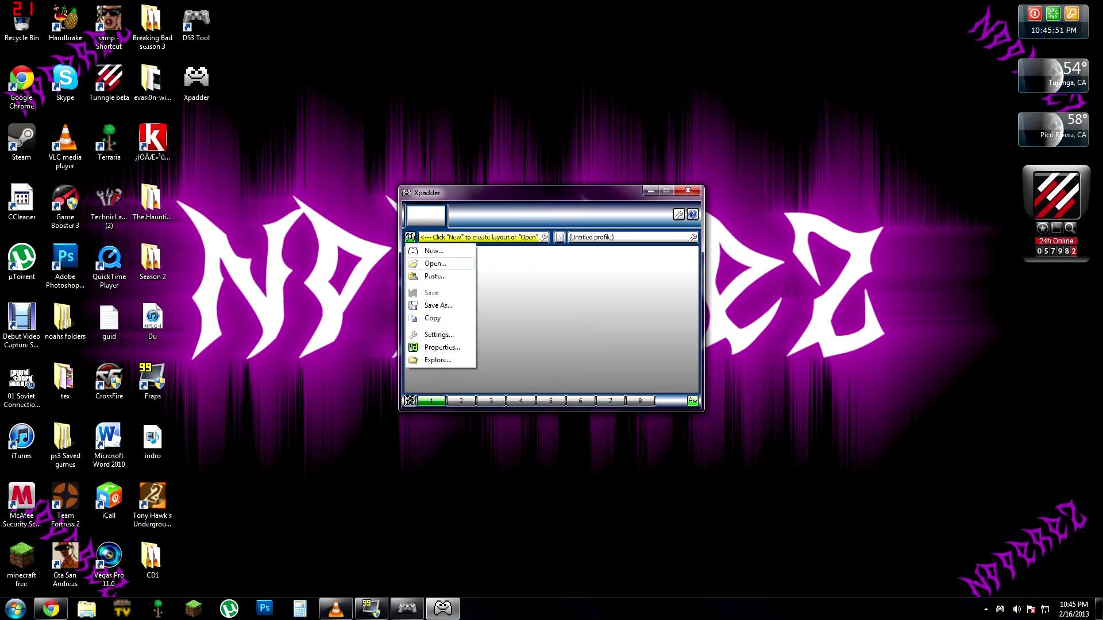
{"action": "left_click", "coordinate": [432, 251]}
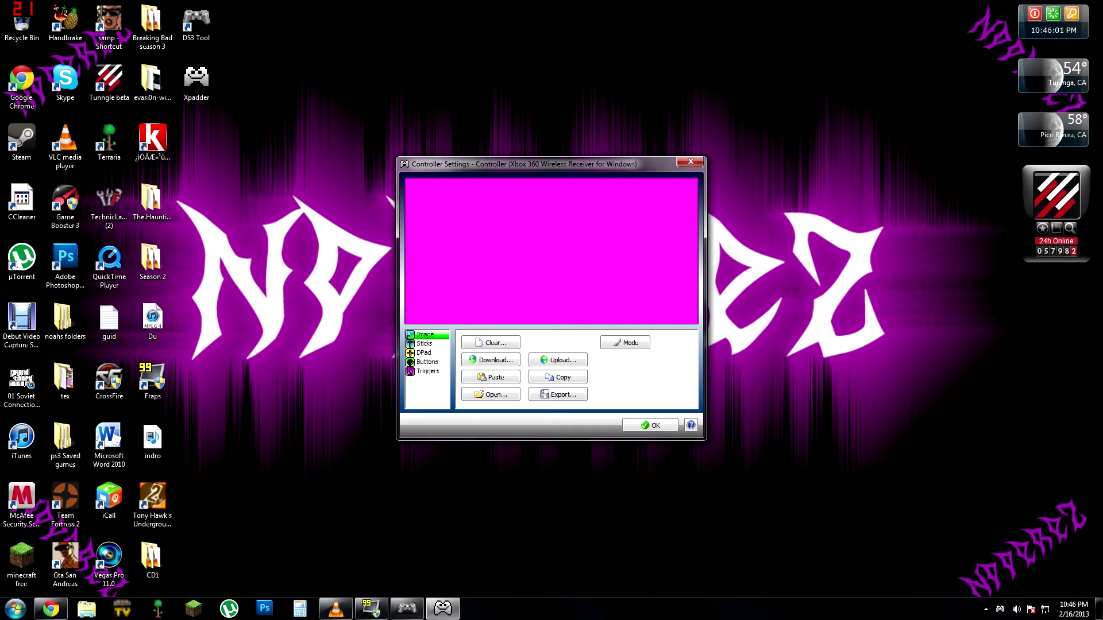
{"action": "left_click", "coordinate": [425, 343]}
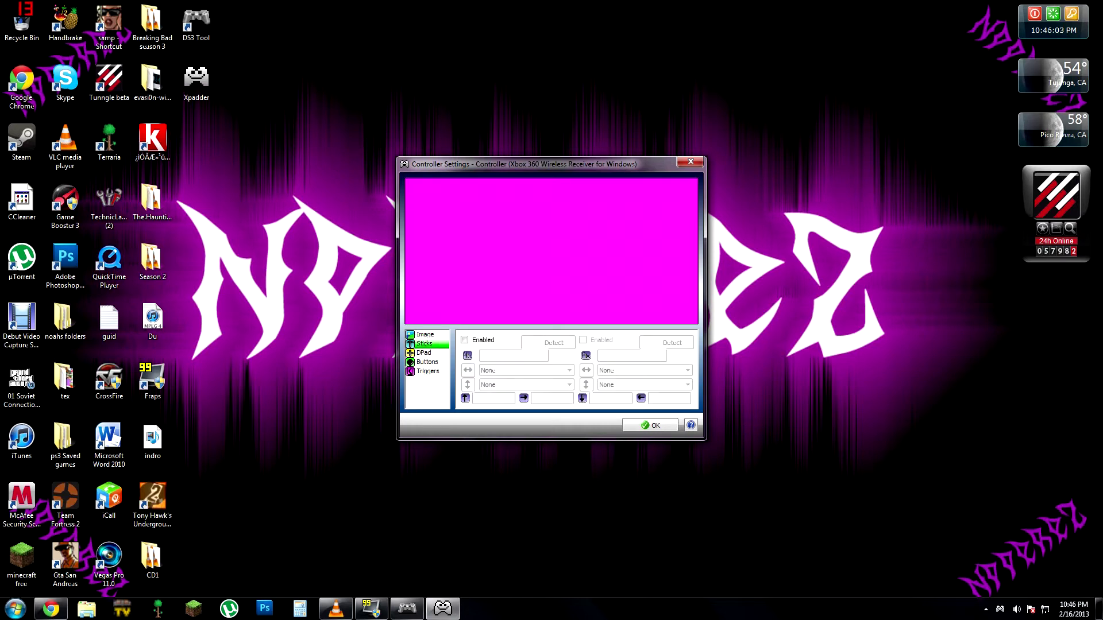
{"action": "left_click", "coordinate": [548, 343]}
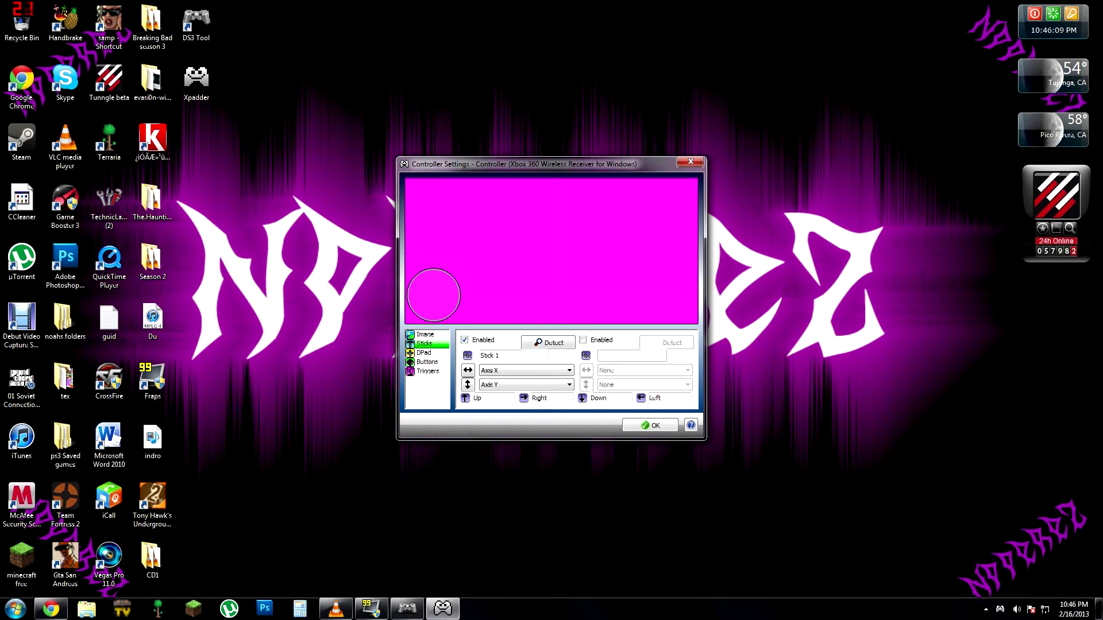
{"action": "left_click", "coordinate": [583, 340]}
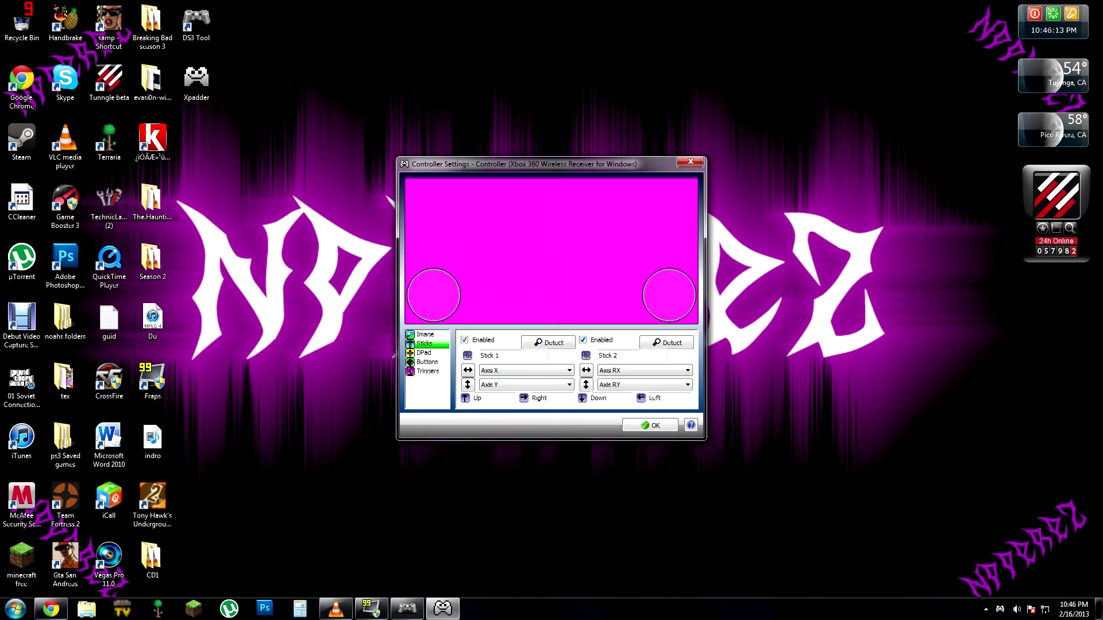
Enable the DPad with POV directions and arrange it above and to the left of the two sticks, like on a PlayStation controller.
{"action": "left_click", "coordinate": [424, 352]}
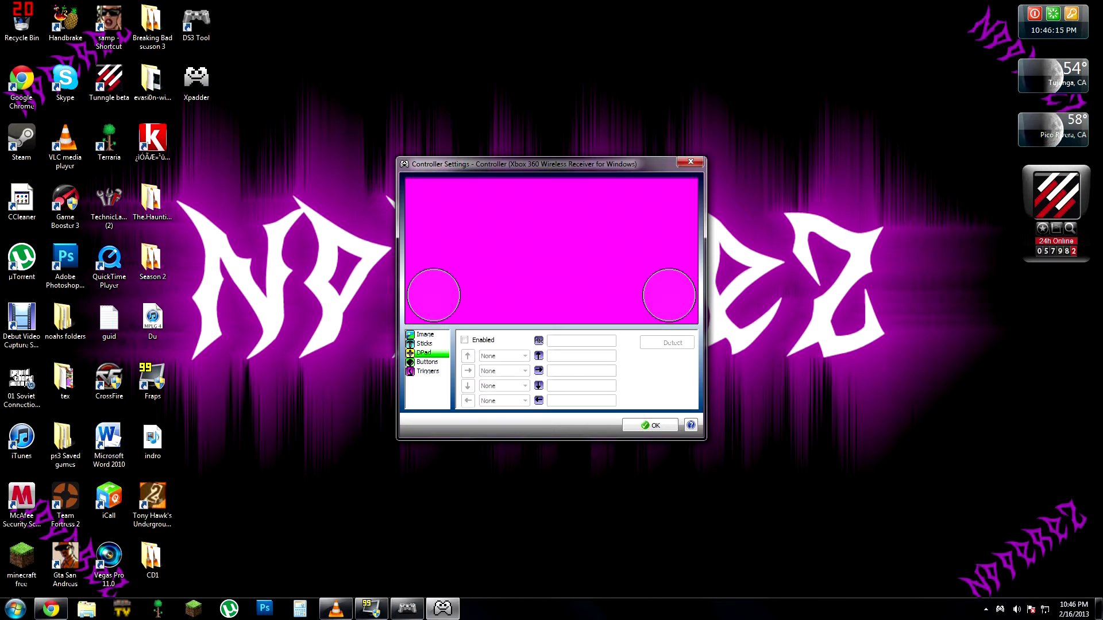
{"action": "left_click", "coordinate": [464, 340]}
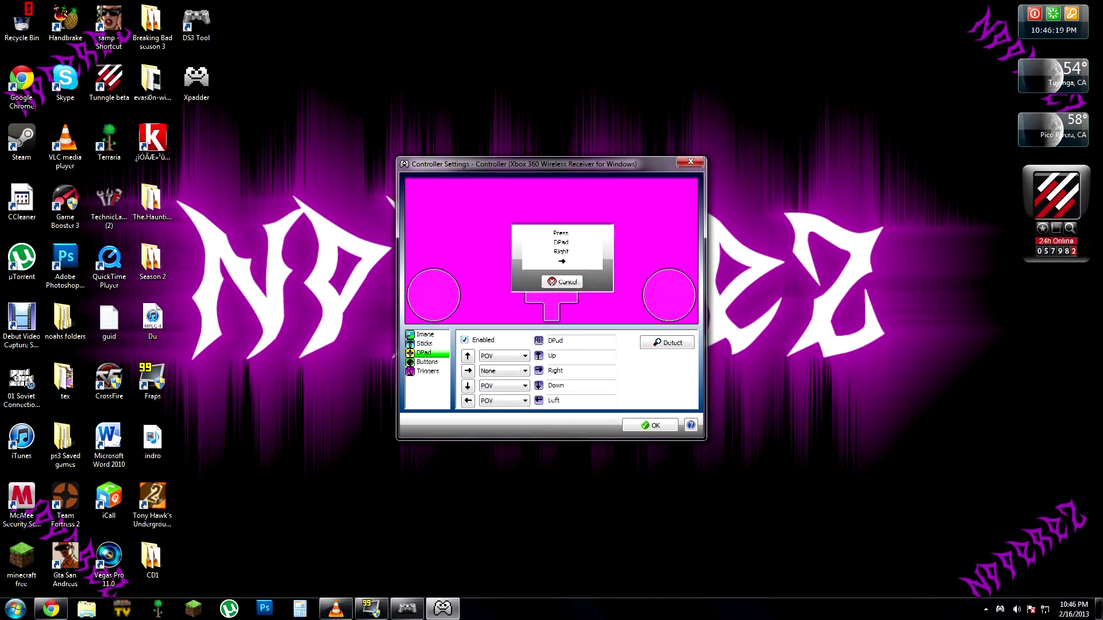
{"action": "left_click_drag", "start_coordinate": [433, 295], "coordinate": [453, 235]}
{"action": "left_click_drag", "start_coordinate": [492, 290], "coordinate": [511, 290]}
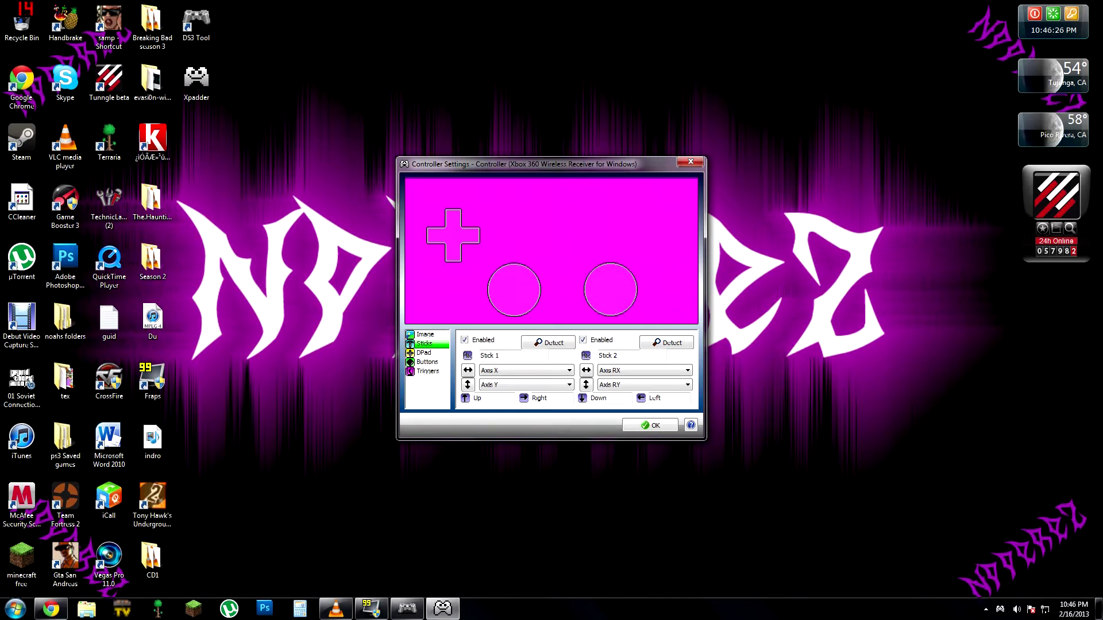
{"action": "left_click_drag", "start_coordinate": [454, 236], "coordinate": [465, 238]}
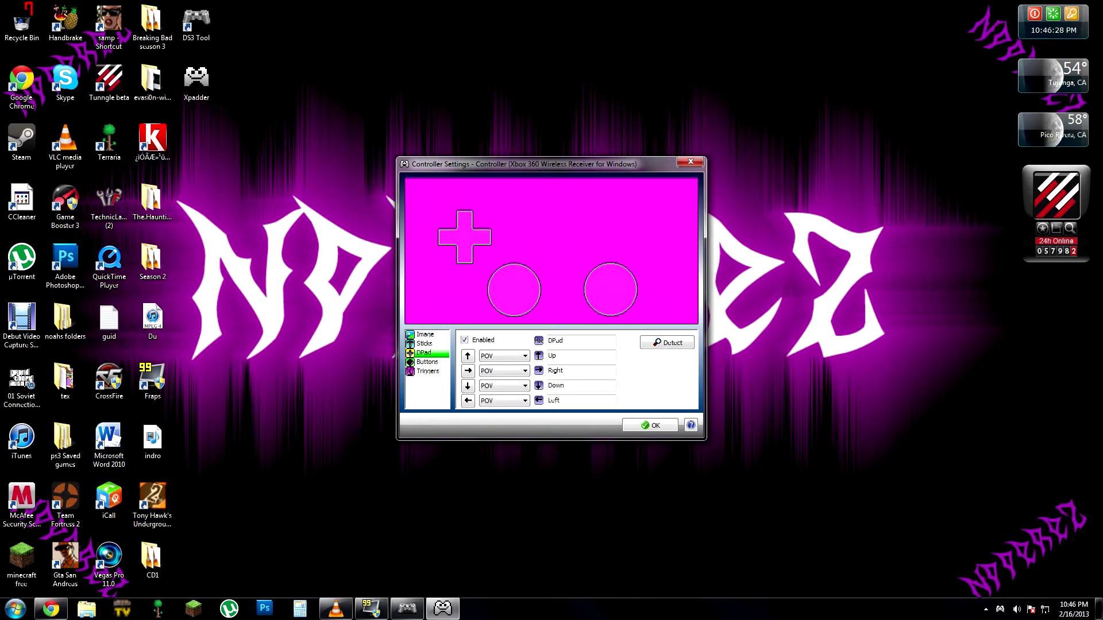
Add the gamepad buttons to the layout and arrange Buttons 1 to 4 as a diamond opposite the DPad.
{"action": "left_click", "coordinate": [427, 362]}
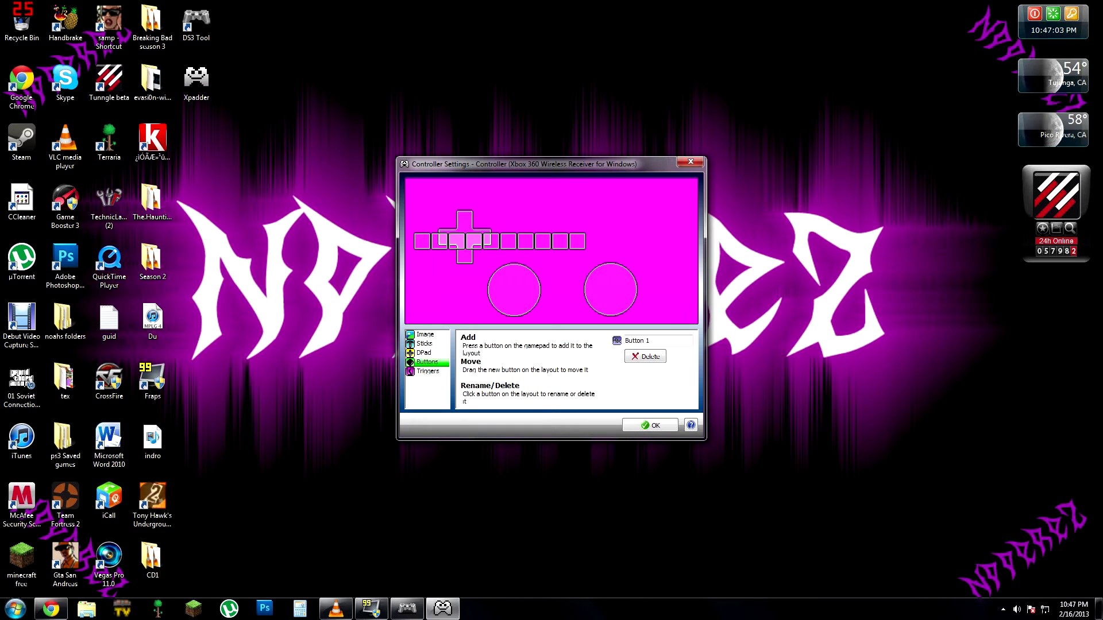
{"action": "left_click_drag", "start_coordinate": [422, 241], "coordinate": [651, 260]}
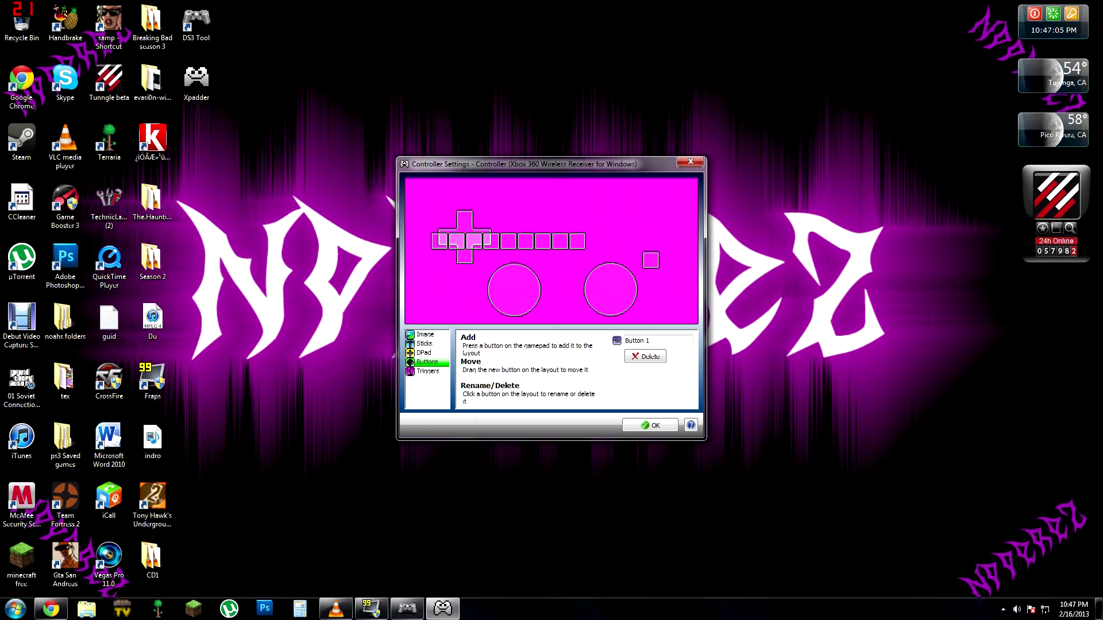
{"action": "left_click_drag", "start_coordinate": [439, 241], "coordinate": [666, 244]}
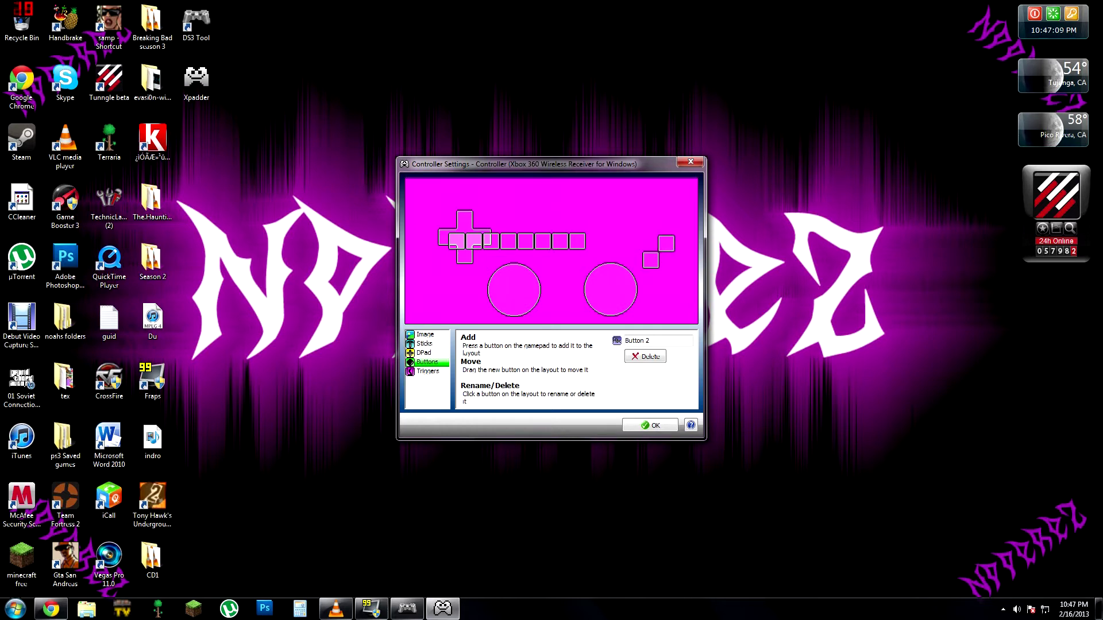
{"action": "left_click_drag", "start_coordinate": [474, 242], "coordinate": [650, 225]}
{"action": "left_click_drag", "start_coordinate": [457, 241], "coordinate": [632, 246]}
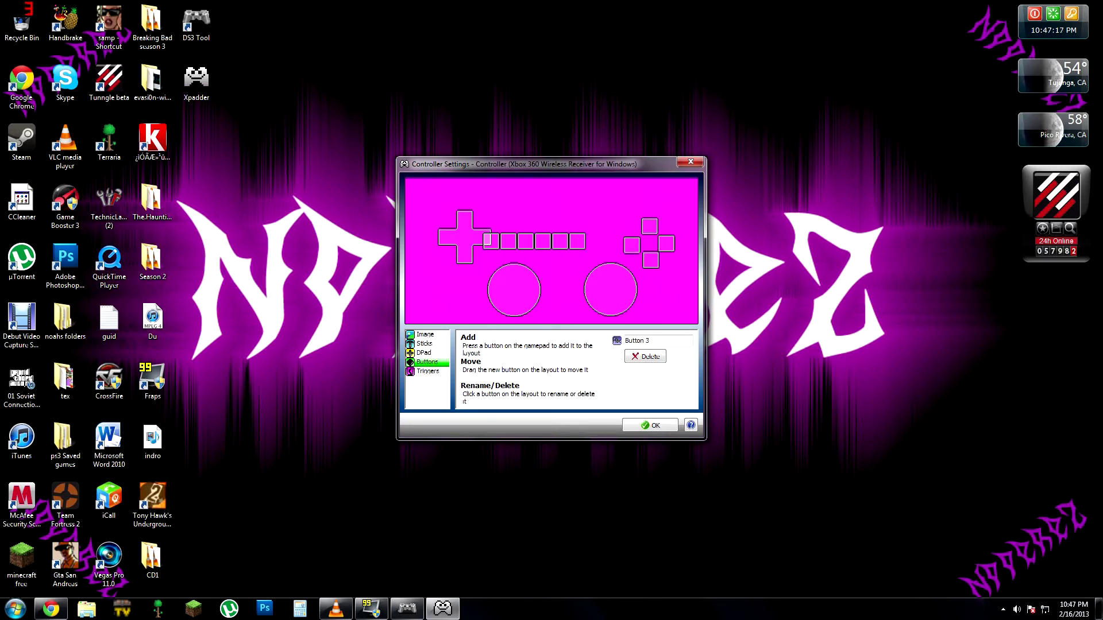
Place shoulder Buttons 5 and 6 in the upper left and upper right corners of the controller layout.
{"action": "left_click", "coordinate": [492, 241]}
{"action": "left_click_drag", "start_coordinate": [491, 241], "coordinate": [414, 187]}
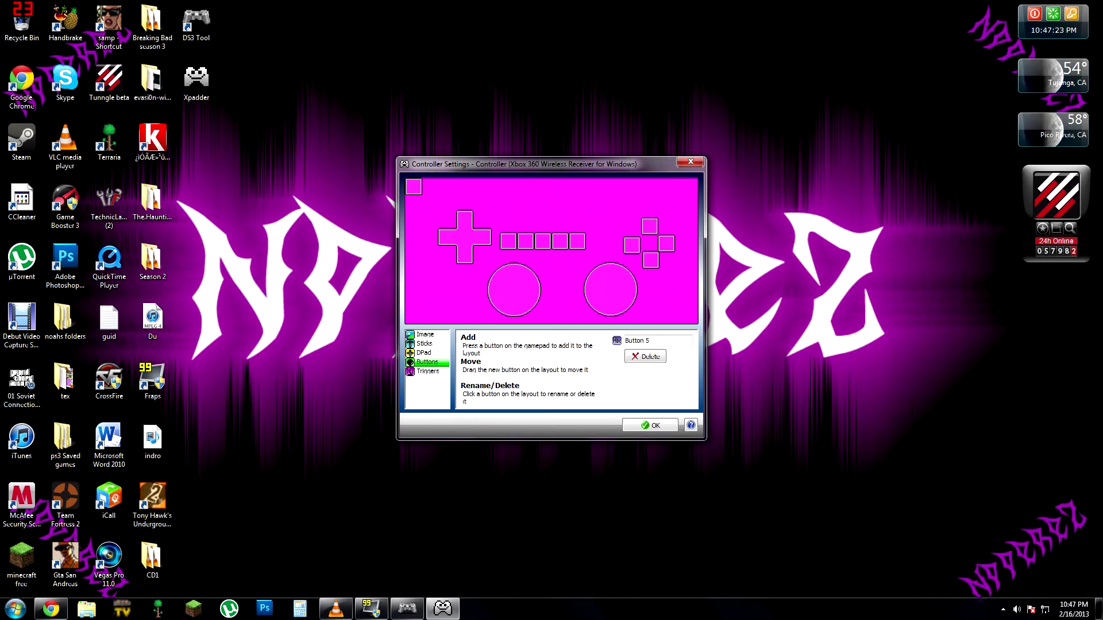
{"action": "left_click_drag", "start_coordinate": [508, 241], "coordinate": [689, 187]}
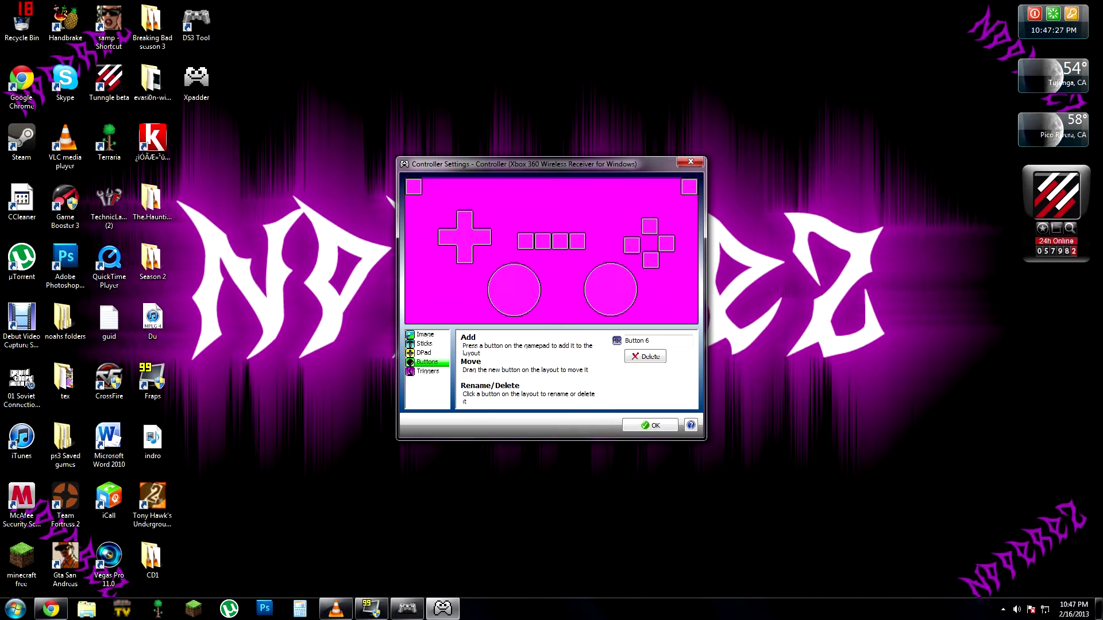
Place two buttons between the DPad and the face buttons, and centre the two stick buttons inside the stick circles.
{"action": "left_click", "coordinate": [526, 241]}
{"action": "left_click_drag", "start_coordinate": [525, 241], "coordinate": [529, 217]}
{"action": "left_click", "coordinate": [543, 241]}
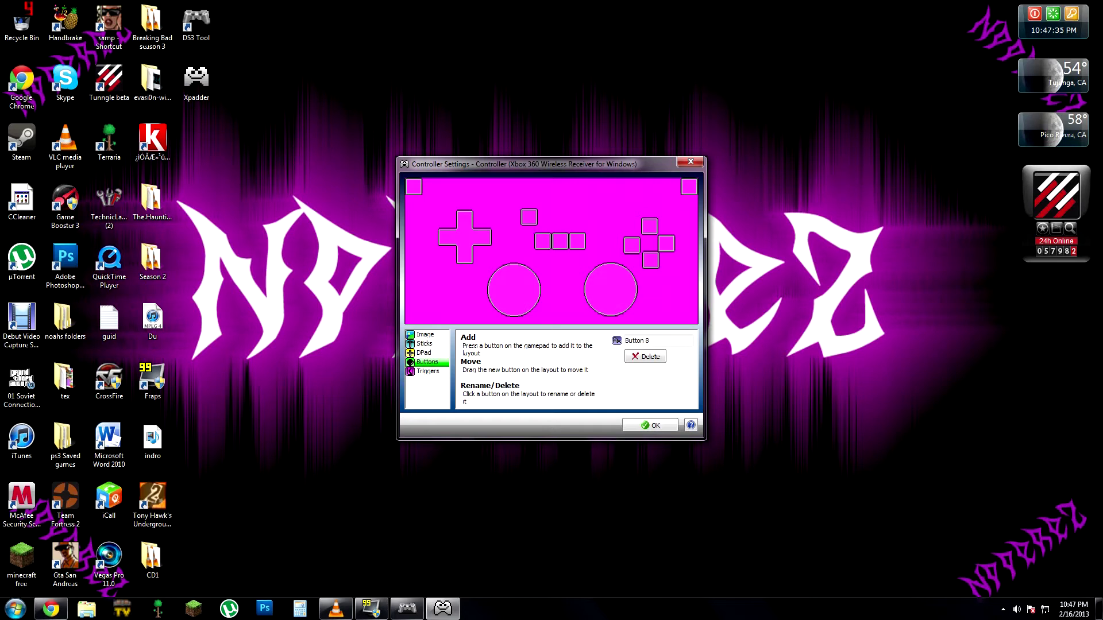
{"action": "left_click_drag", "start_coordinate": [543, 242], "coordinate": [514, 290]}
{"action": "left_click_drag", "start_coordinate": [610, 290], "coordinate": [598, 290]}
{"action": "left_click_drag", "start_coordinate": [576, 242], "coordinate": [598, 290]}
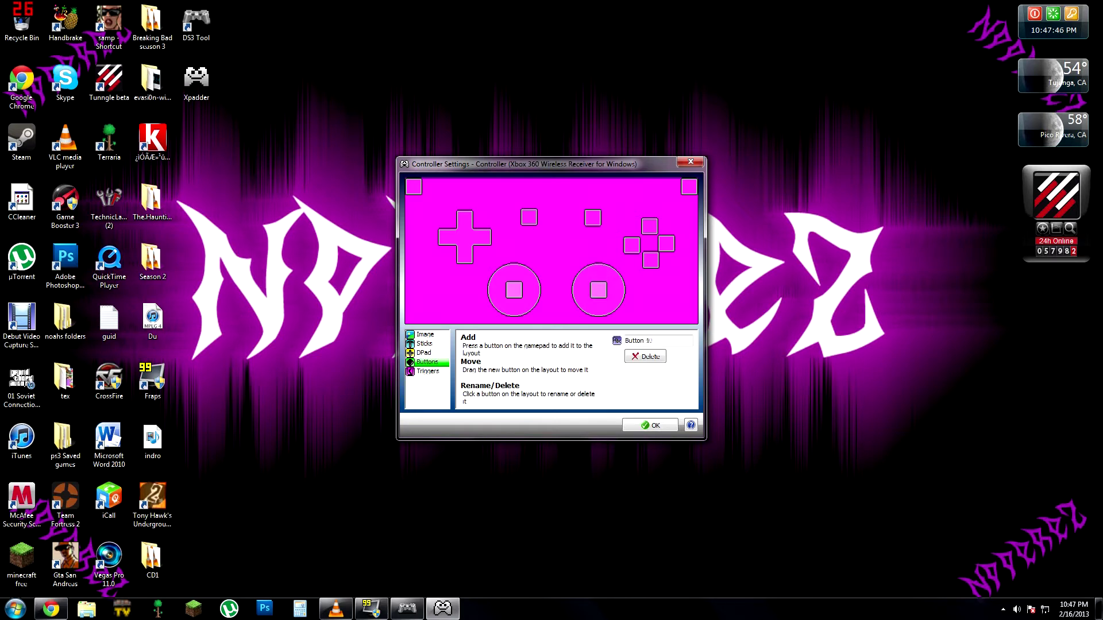
{"action": "mouse_move", "coordinate": [650, 227]}
{"action": "left_mouse_down"}
{"action": "mouse_move", "coordinate": [649, 261]}
{"action": "mouse_move", "coordinate": [649, 230]}
{"action": "left_mouse_up"}
Enable the triggers with Axis Z+ and Axis Z-, set them beside the shoulder buttons and accept the controller settings.
{"action": "left_click", "coordinate": [428, 372]}
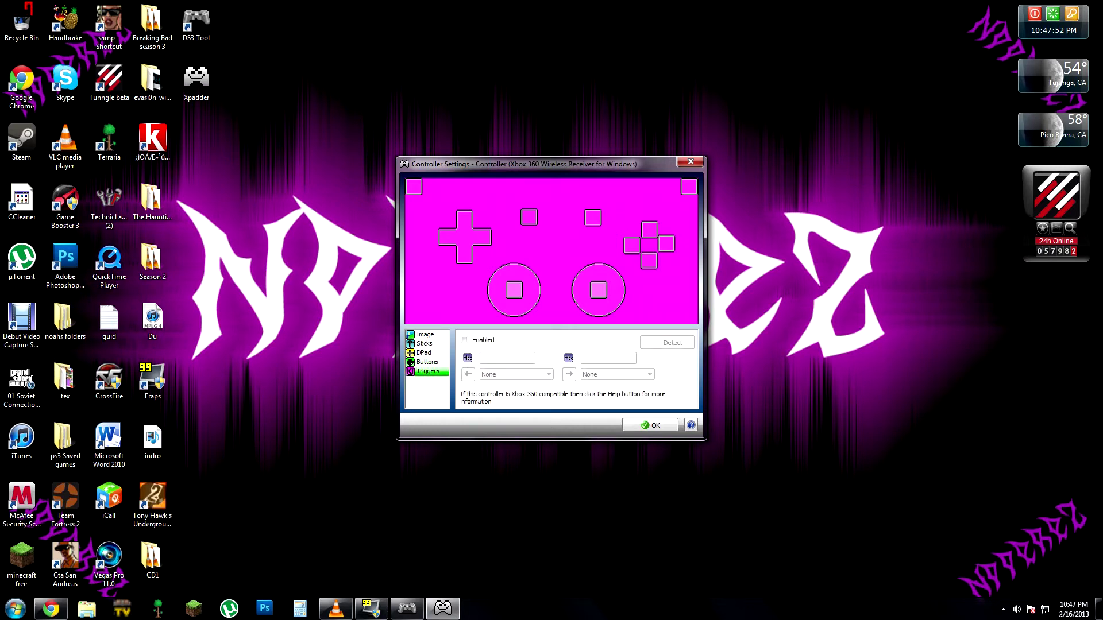
{"action": "left_click", "coordinate": [465, 339]}
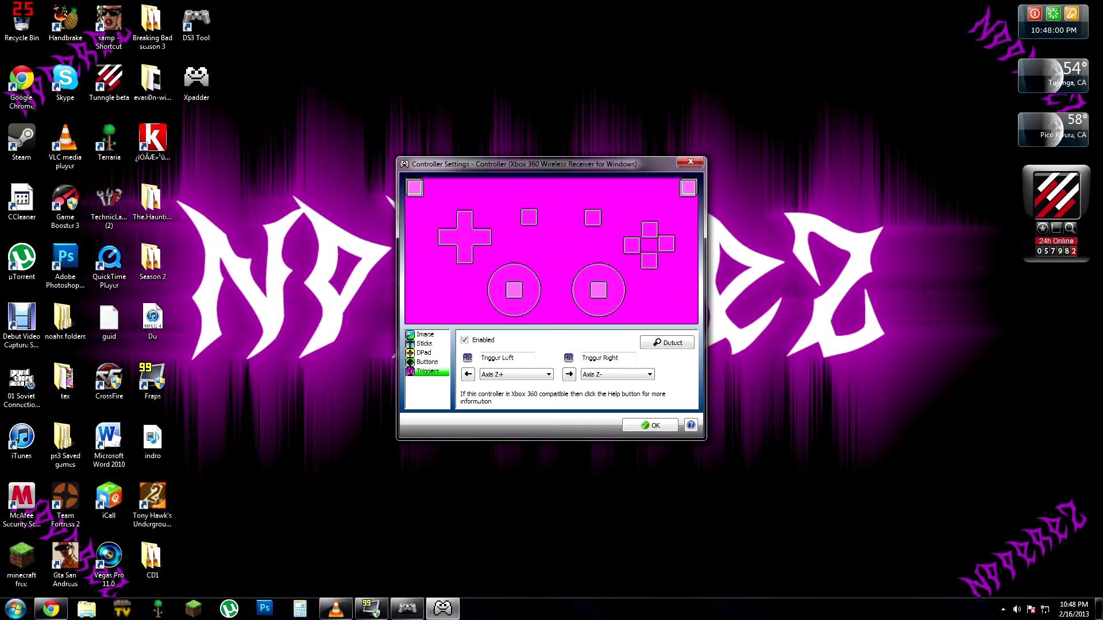
{"action": "left_click_drag", "start_coordinate": [415, 188], "coordinate": [434, 187]}
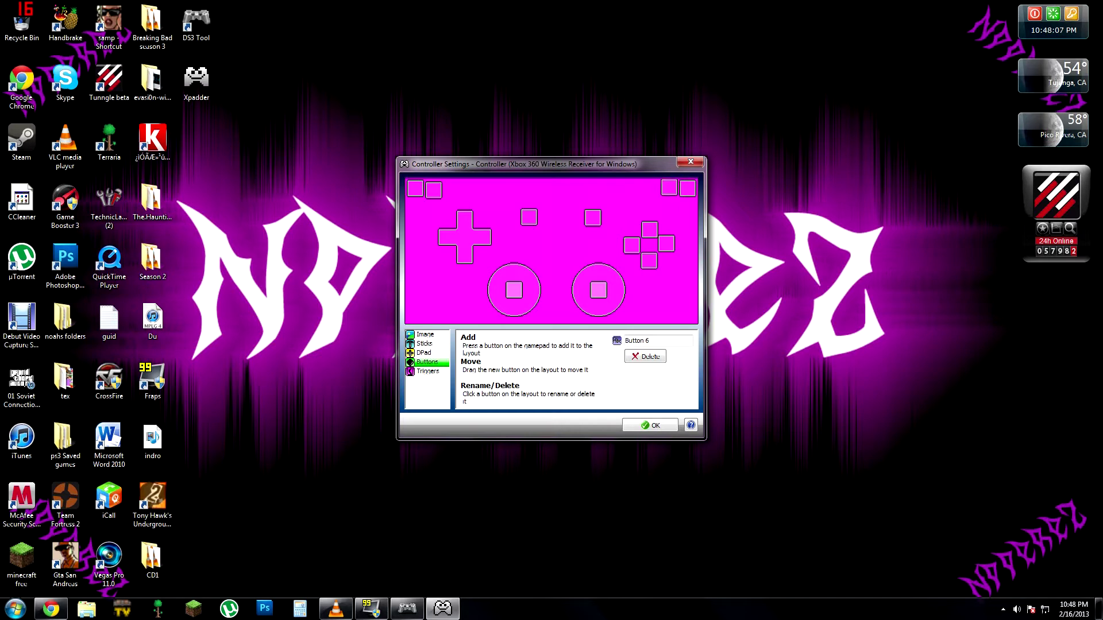
{"action": "left_click_drag", "start_coordinate": [649, 229], "coordinate": [646, 226]}
{"action": "key", "text": "Return"}
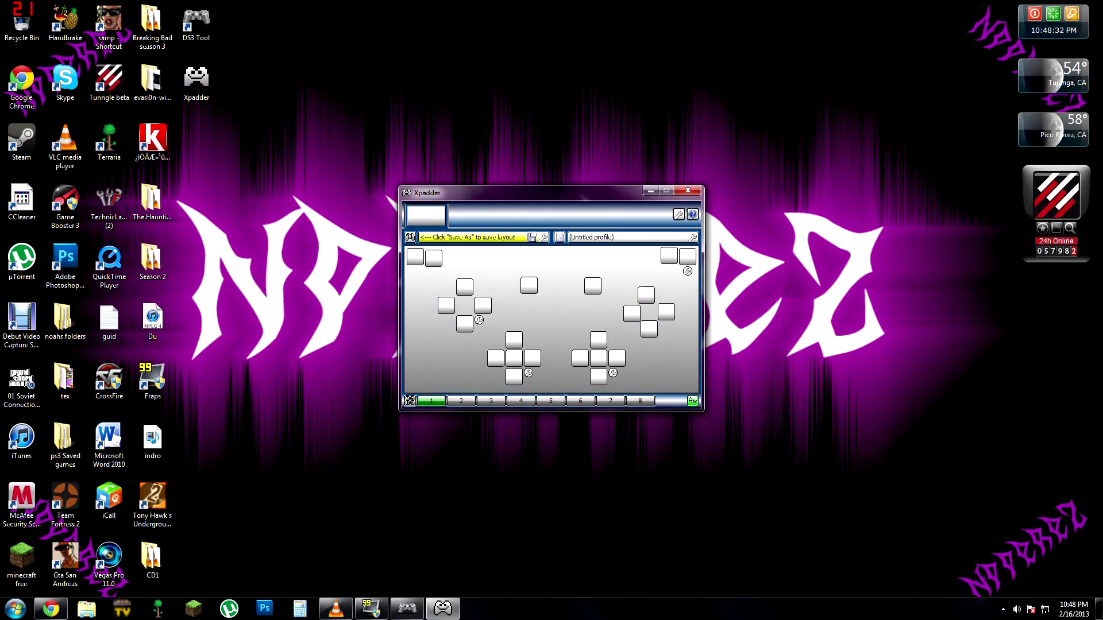
Assign W,S,A,D to the left stick and the Arrows preset to the right stick.
{"action": "left_click", "coordinate": [528, 373]}
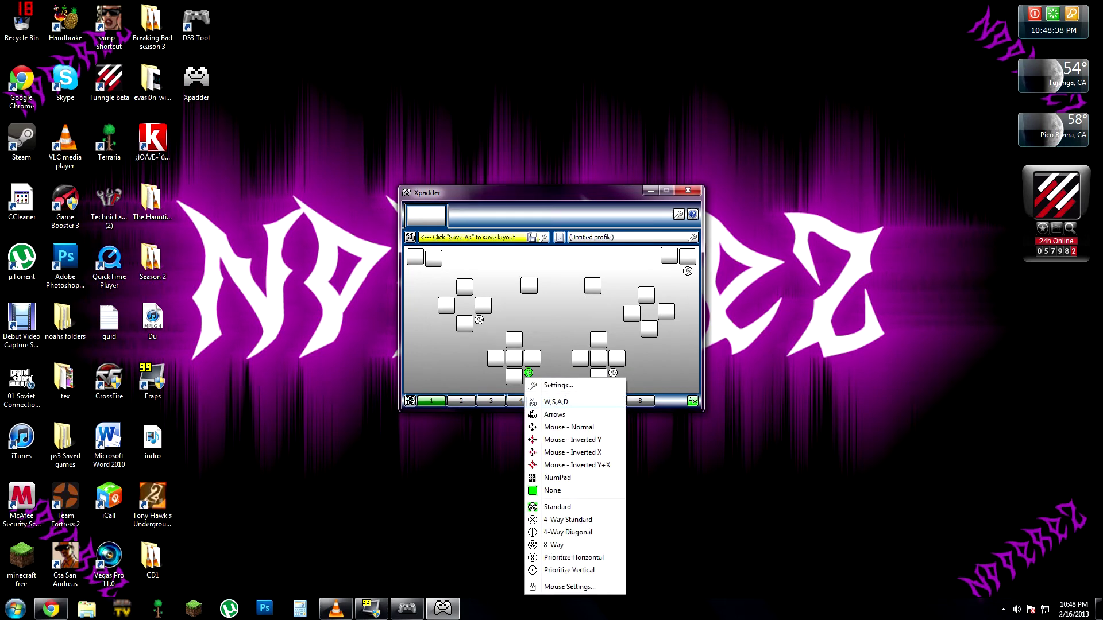
{"action": "left_click", "coordinate": [556, 402]}
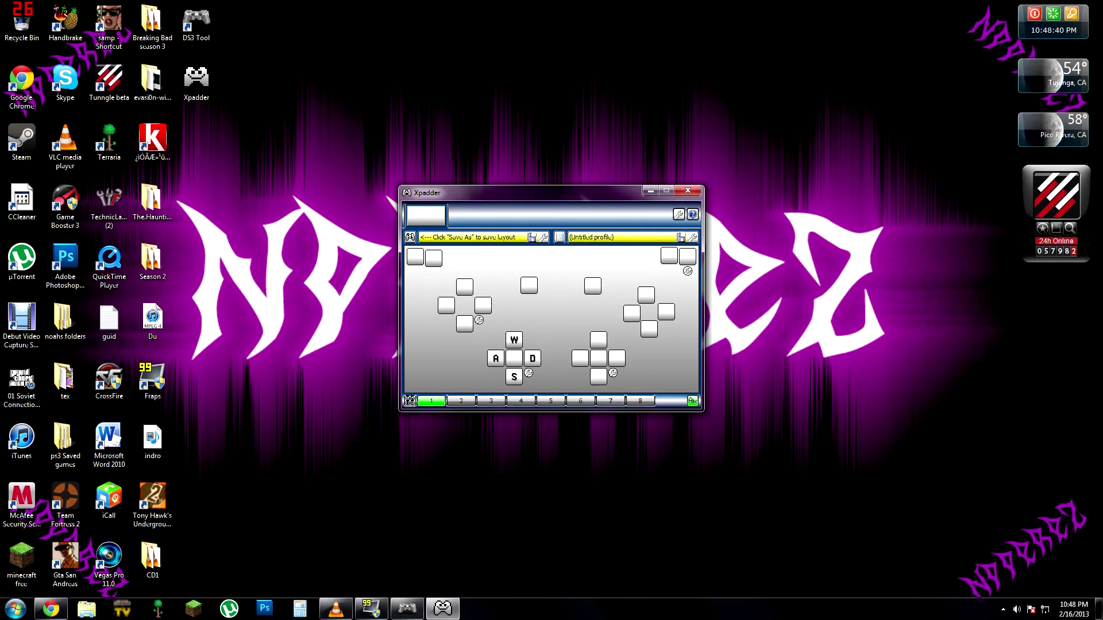
{"action": "left_click", "coordinate": [613, 373]}
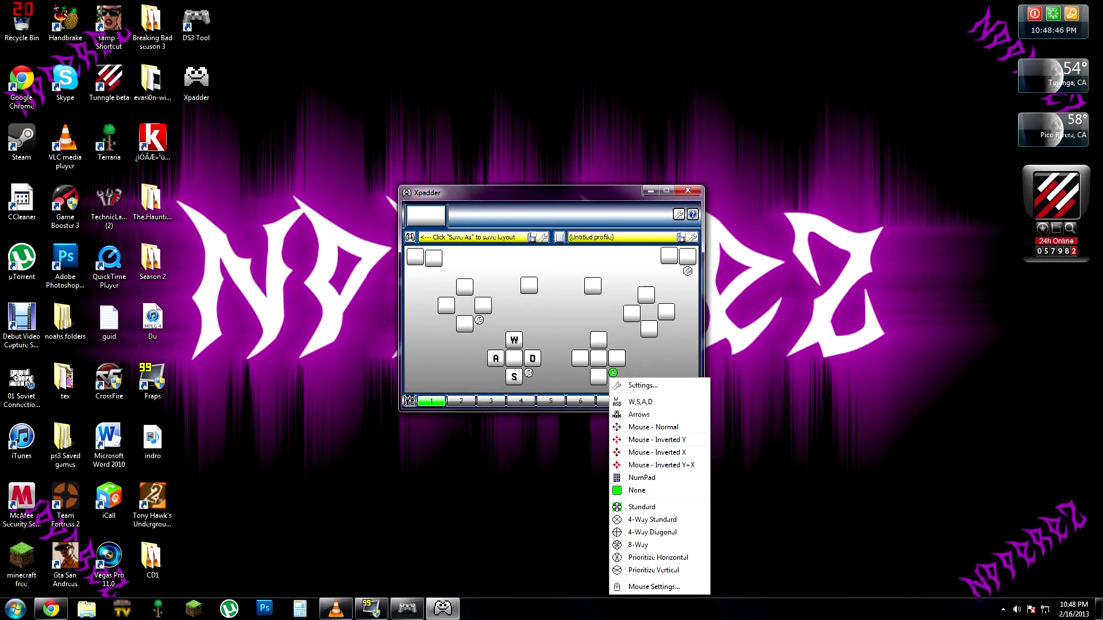
{"action": "left_click", "coordinate": [638, 414]}
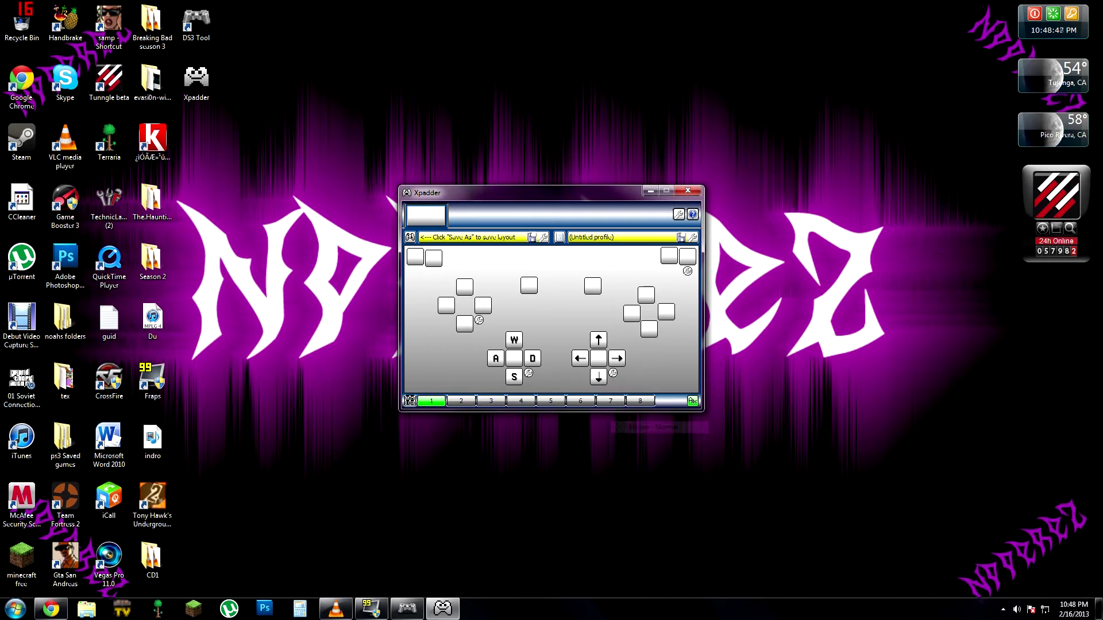
Try W,S,A,D on the DPad, and replace it with the Arrows preset.
{"action": "left_click", "coordinate": [480, 320]}
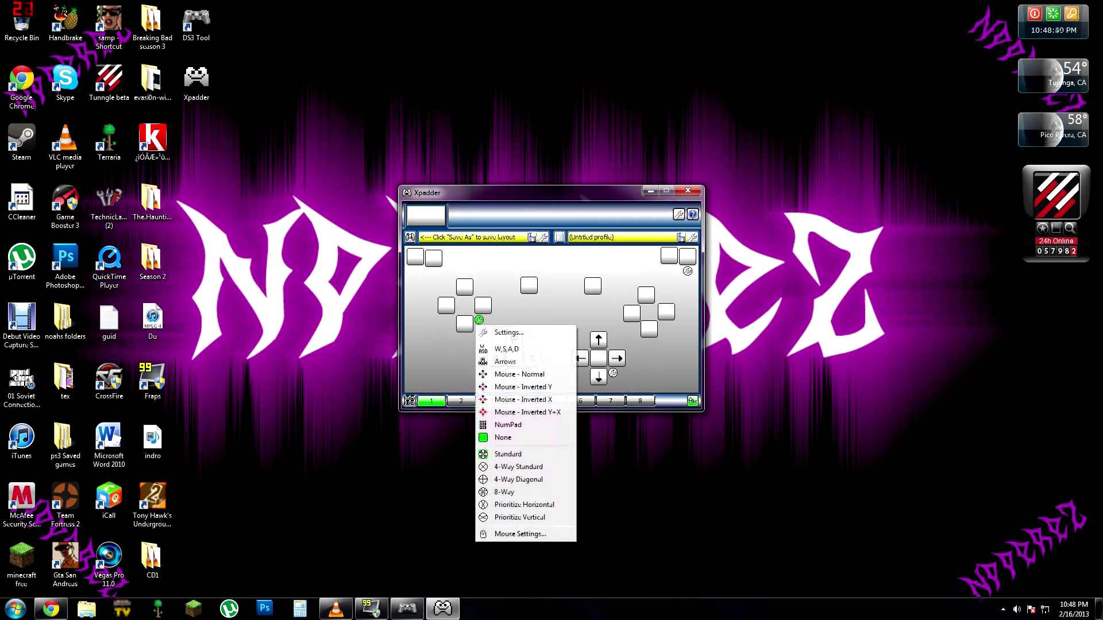
{"action": "left_click", "coordinate": [505, 347]}
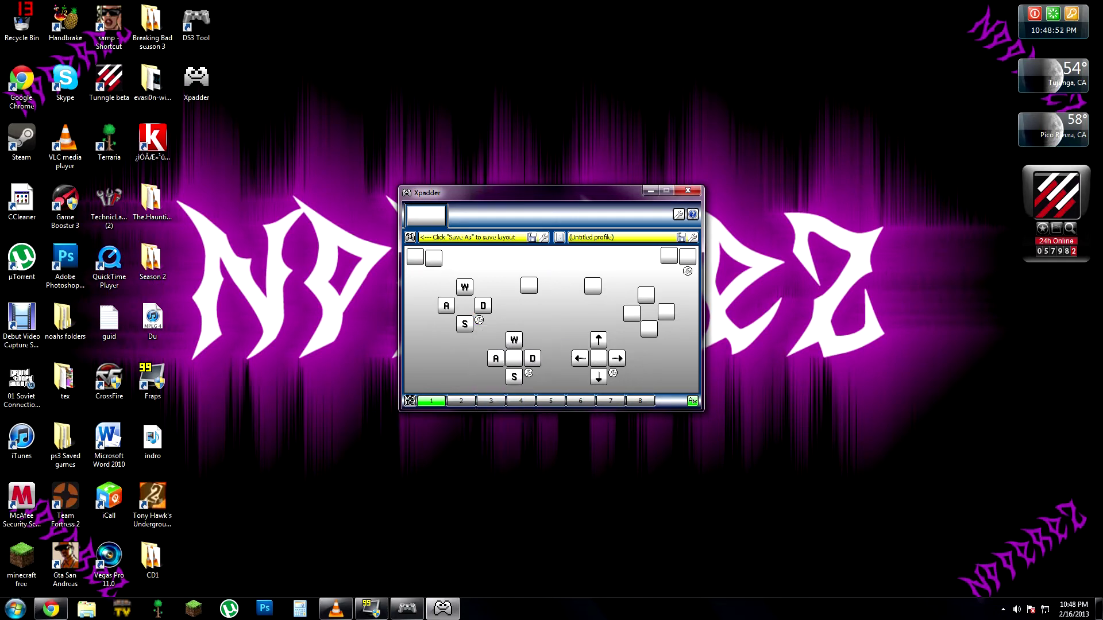
{"action": "left_click", "coordinate": [479, 320]}
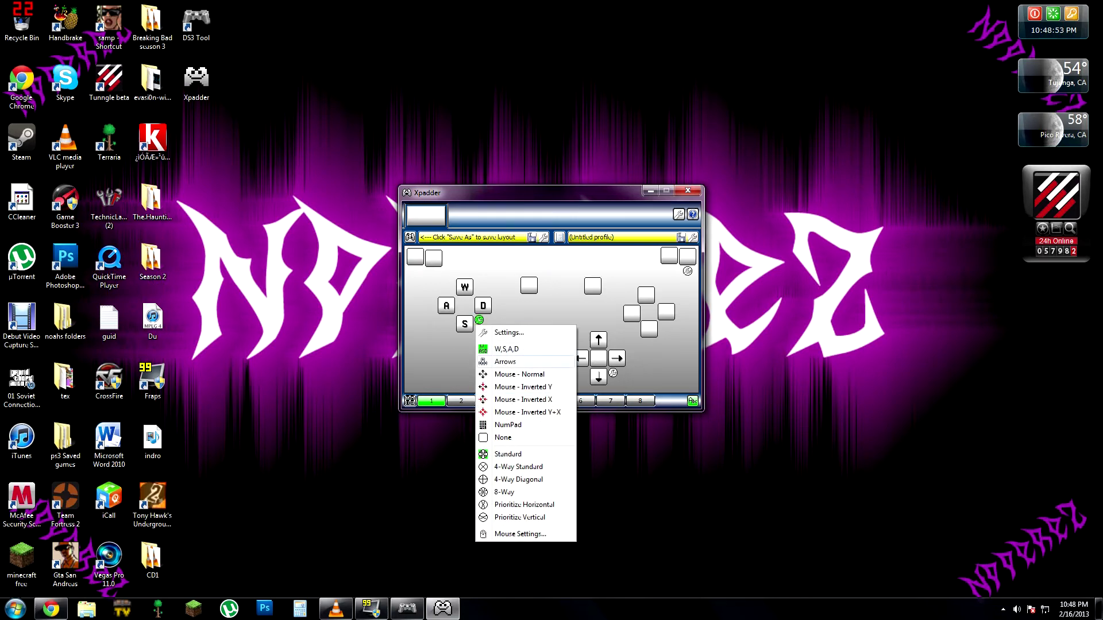
{"action": "left_click", "coordinate": [505, 361]}
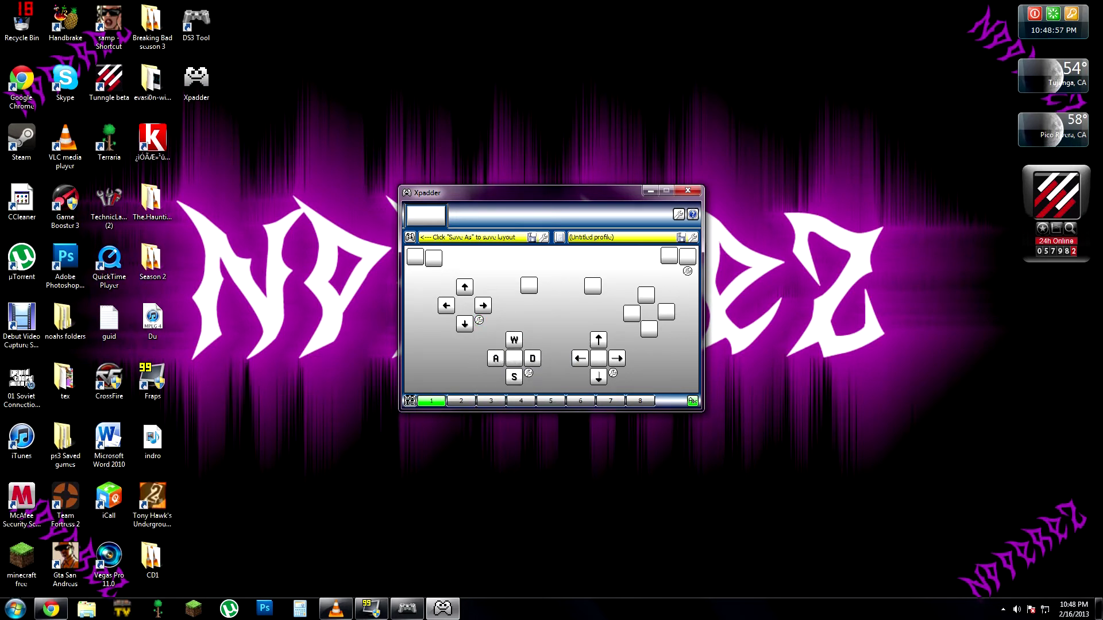
{"action": "left_click", "coordinate": [646, 294]}
{"action": "left_click_drag", "start_coordinate": [548, 220], "coordinate": [814, 375]}
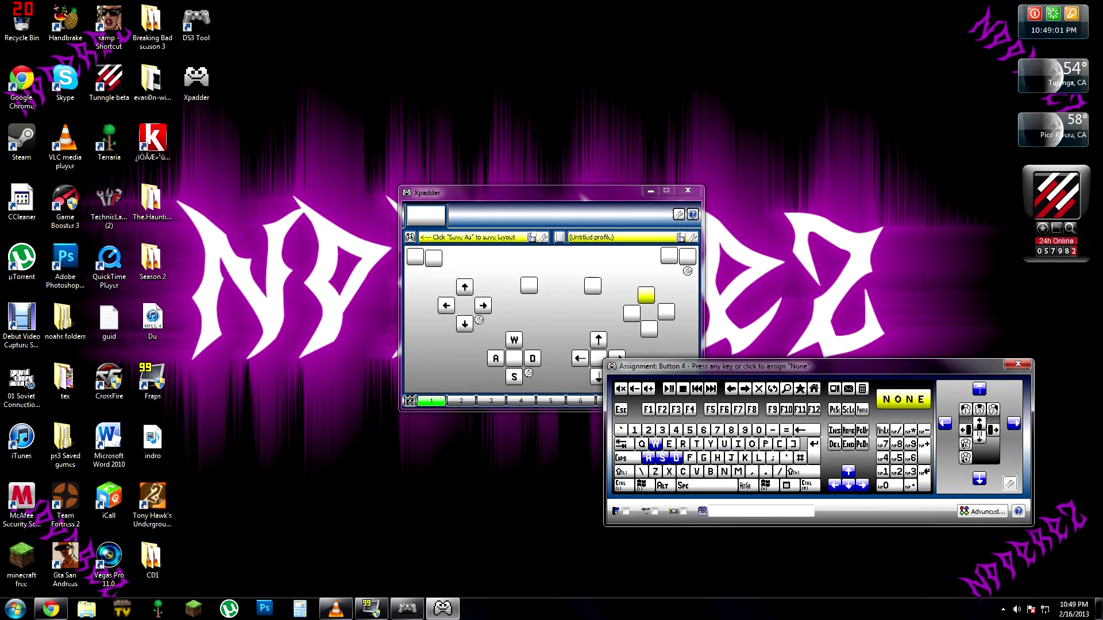
{"action": "left_click", "coordinate": [1018, 364]}
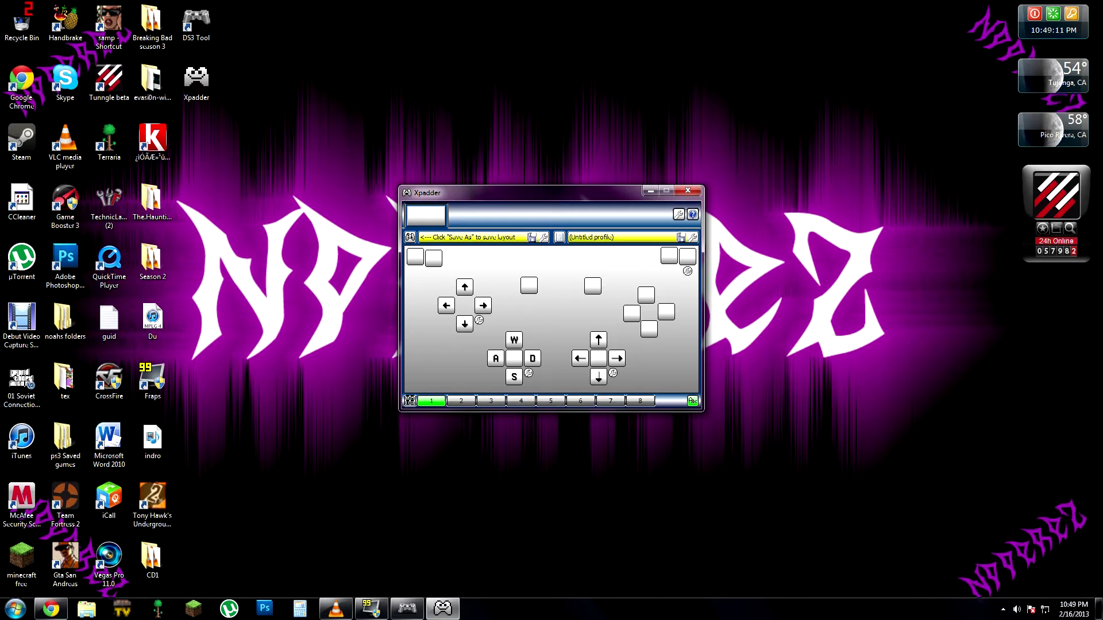
Assign NumPad 2, 6, 8 and 4 to the lower, right, upper and left face buttons respectively.
{"action": "left_click", "coordinate": [649, 329]}
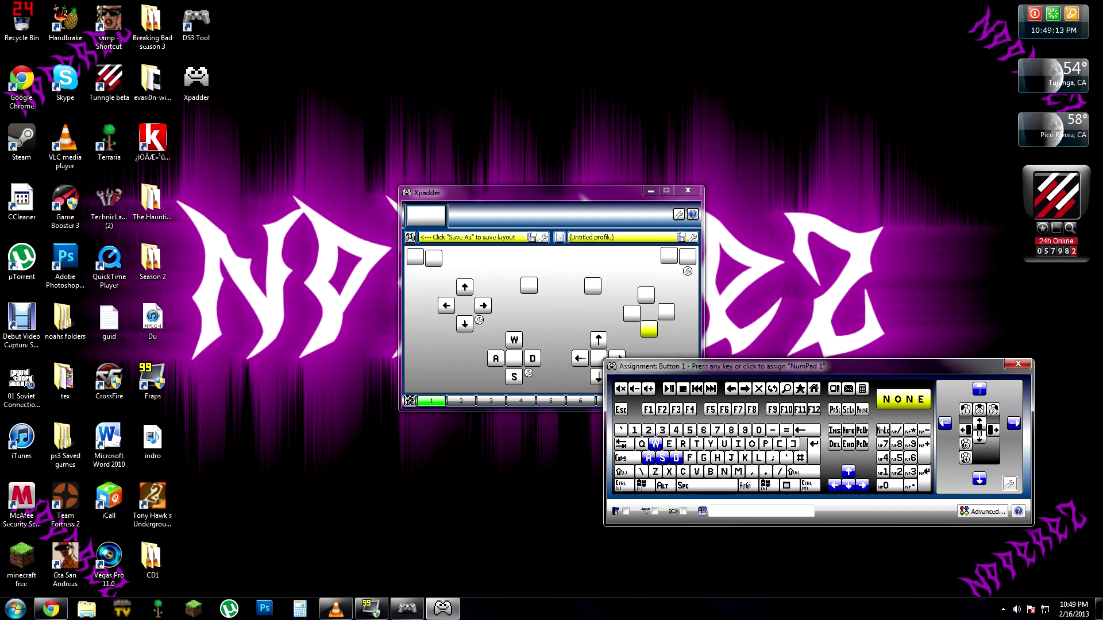
{"action": "key", "text": "KP_2"}
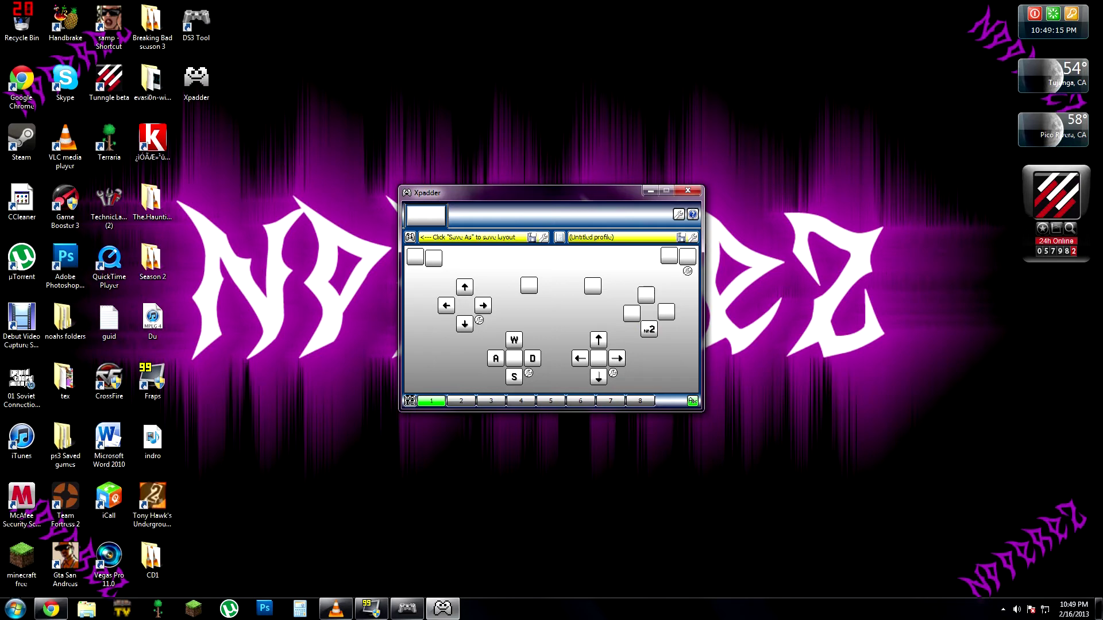
{"action": "left_click", "coordinate": [667, 312]}
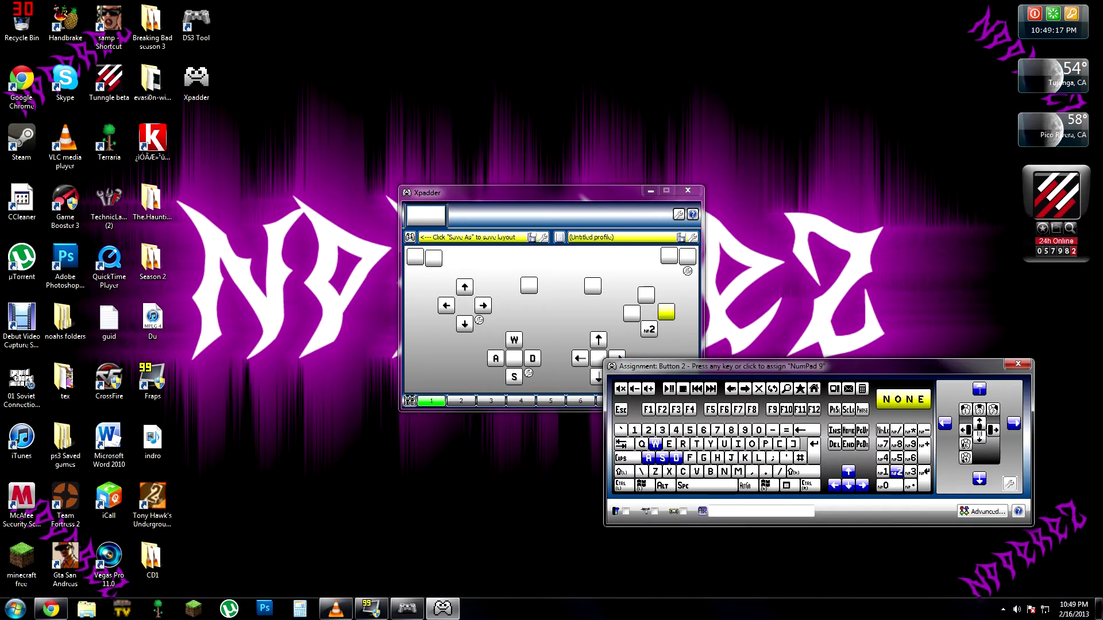
{"action": "key", "text": "KP_6"}
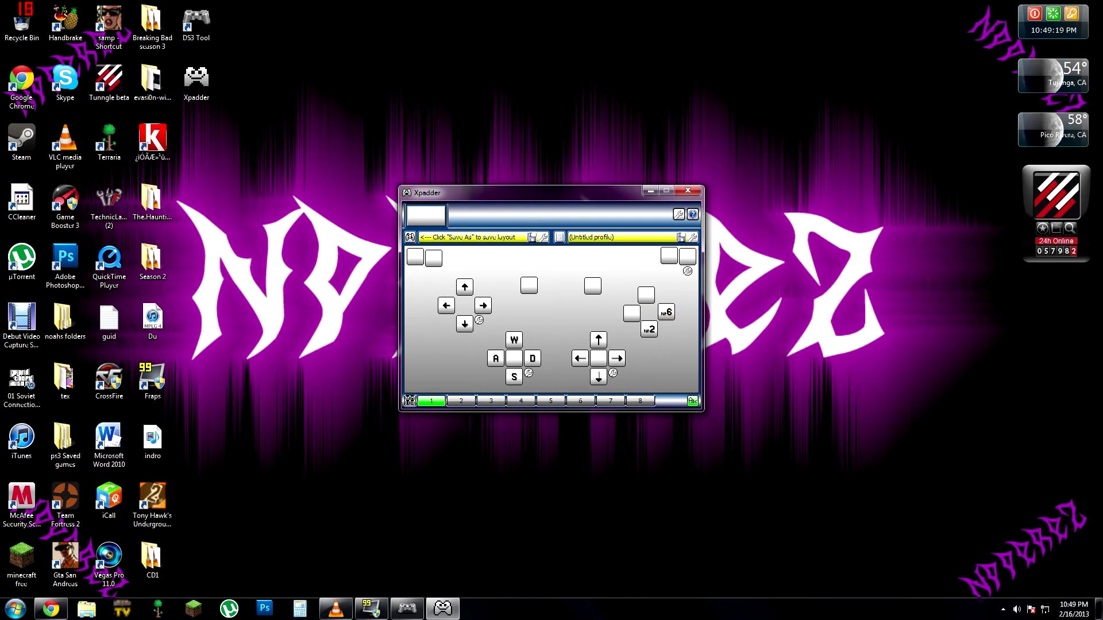
{"action": "left_click", "coordinate": [646, 295]}
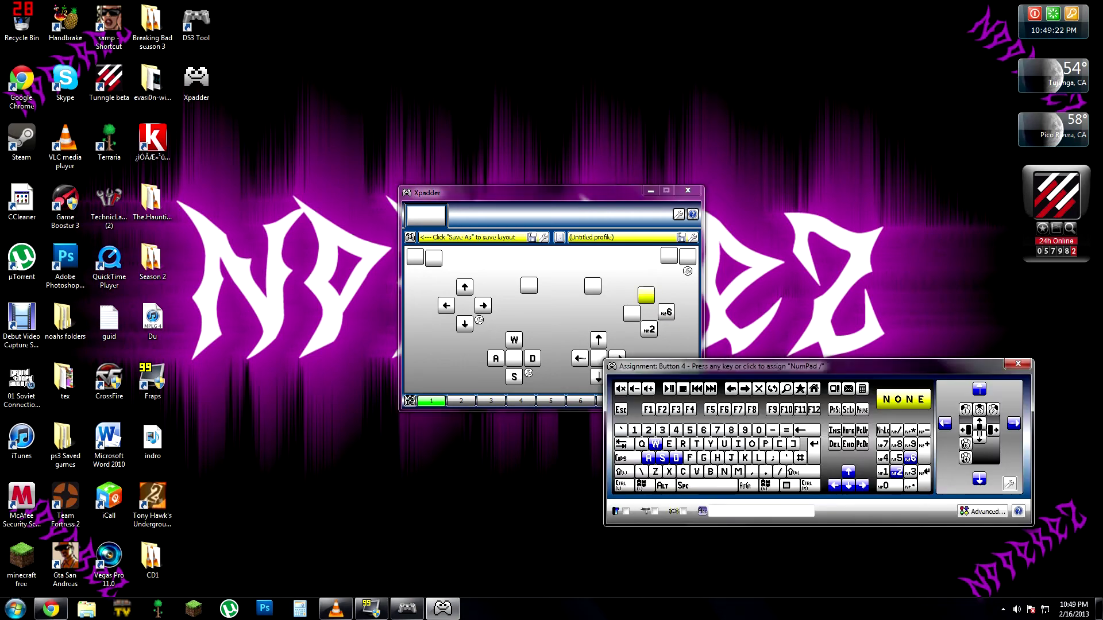
{"action": "key", "text": "KP_8"}
{"action": "left_click", "coordinate": [632, 313]}
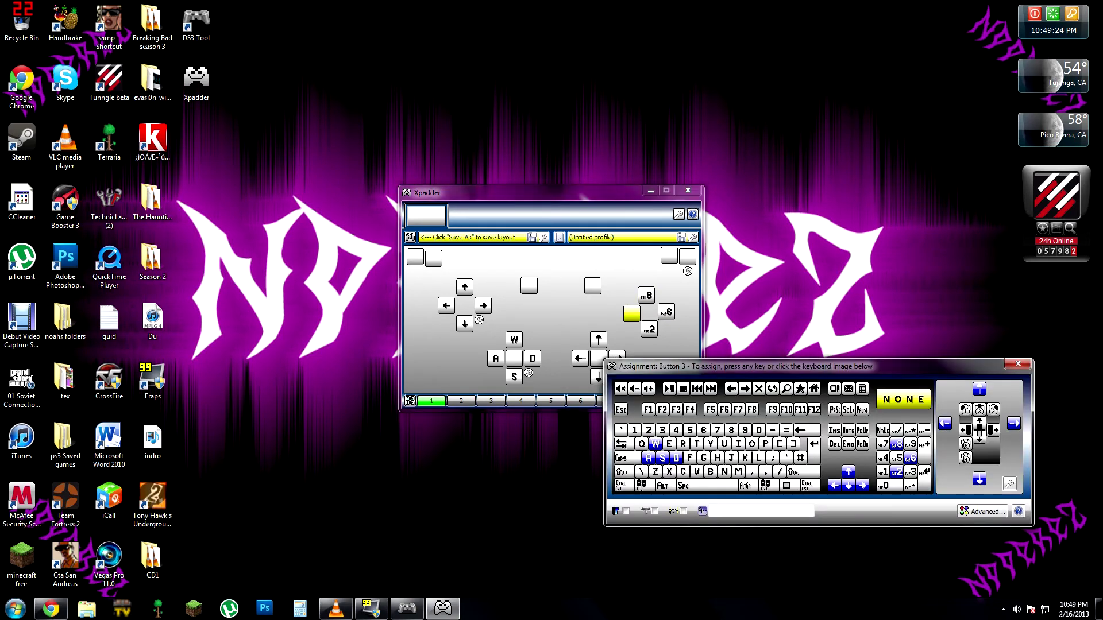
{"action": "key", "text": "KP_4"}
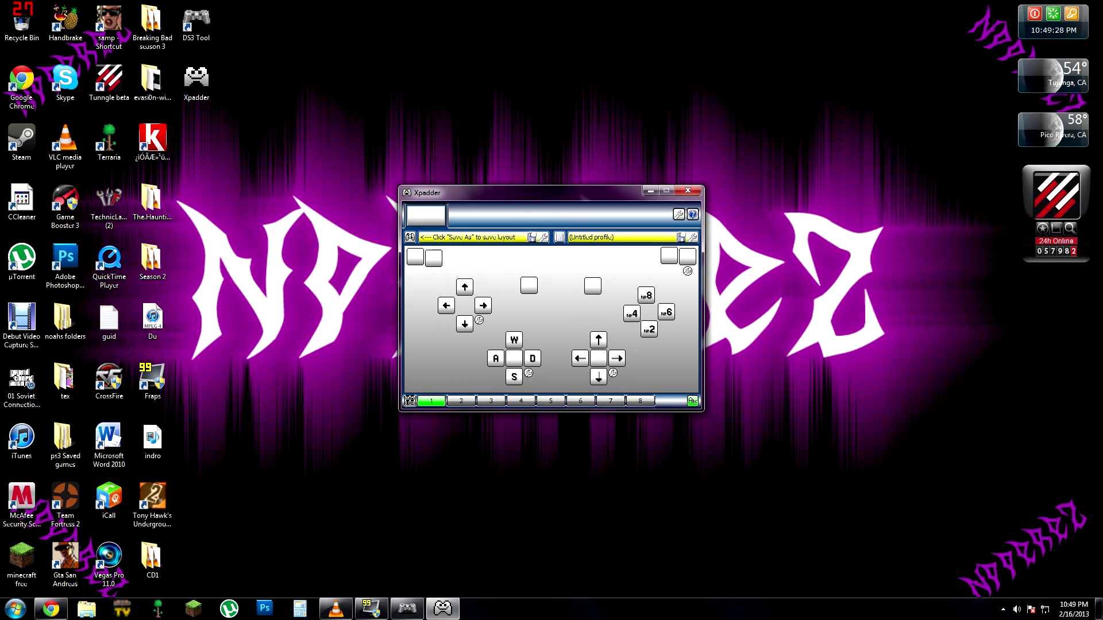
Assign Enter to the left shoulder button and NumPad 0 to the left stick button.
{"action": "left_click", "coordinate": [433, 258]}
{"action": "key", "text": "Return"}
{"action": "left_click", "coordinate": [514, 359]}
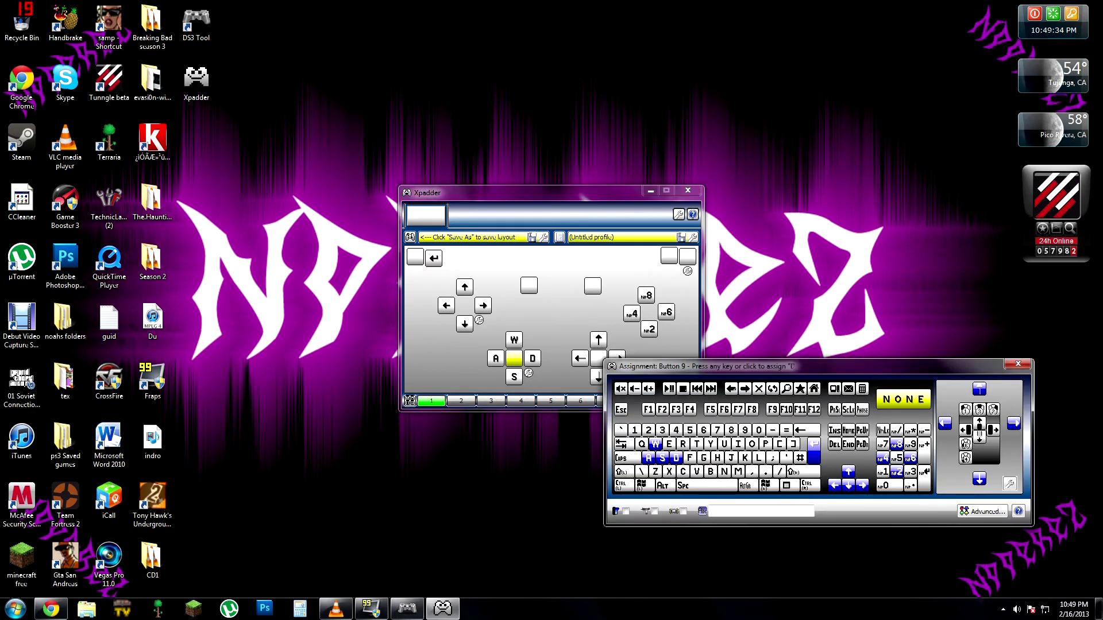
{"action": "left_click", "coordinate": [889, 485]}
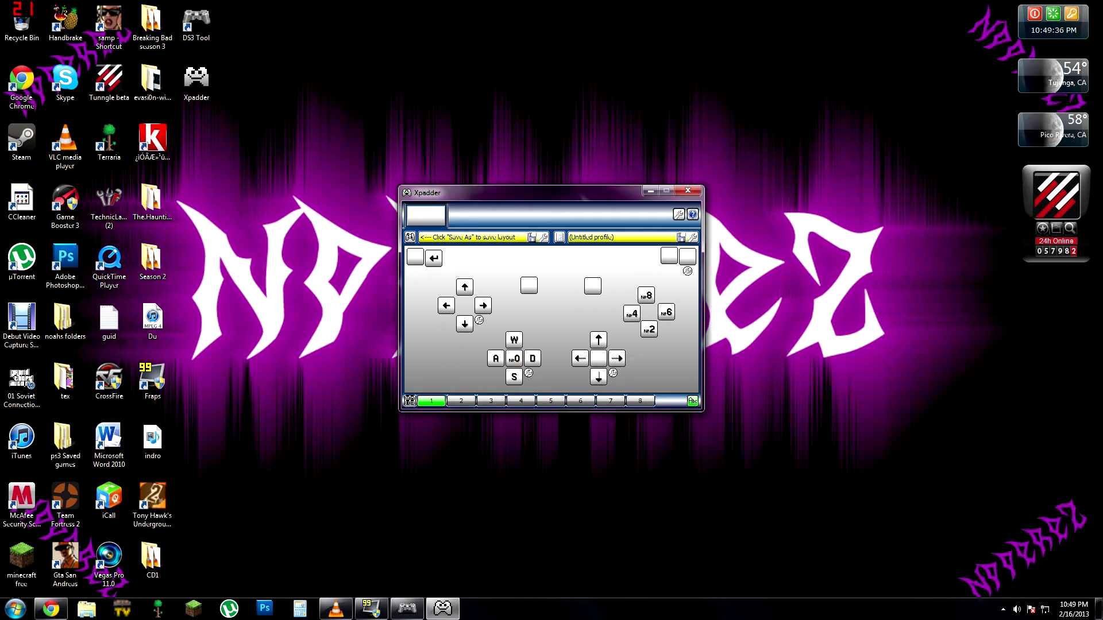
Assign Esc to the right one of the two middle buttons and Enter to the left one.
{"action": "left_click", "coordinate": [592, 285]}
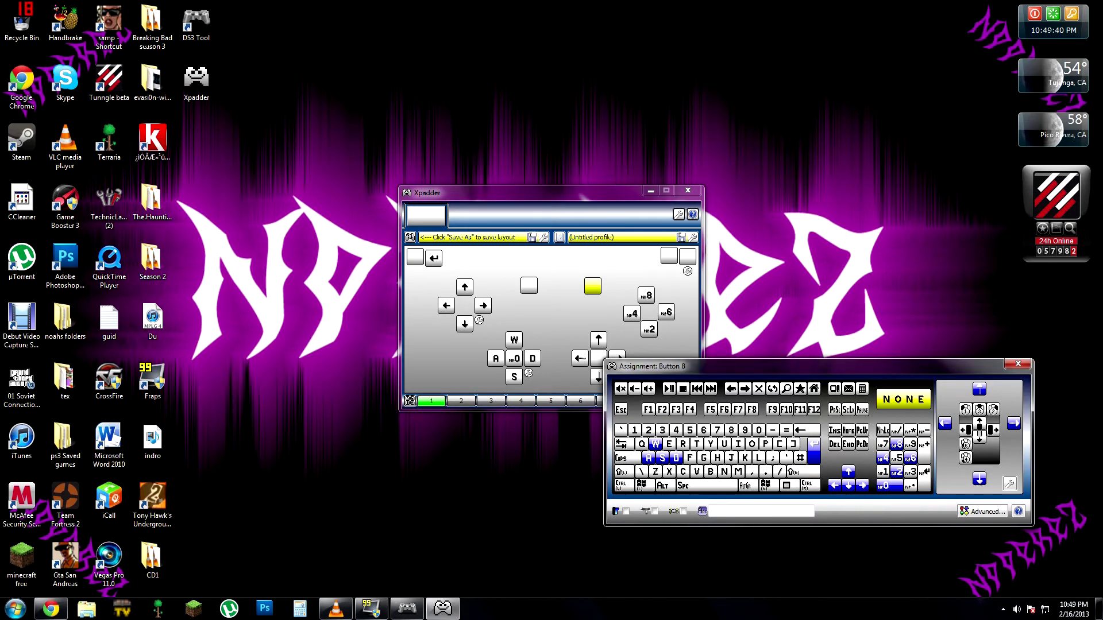
{"action": "left_click", "coordinate": [620, 409]}
{"action": "left_click", "coordinate": [528, 286]}
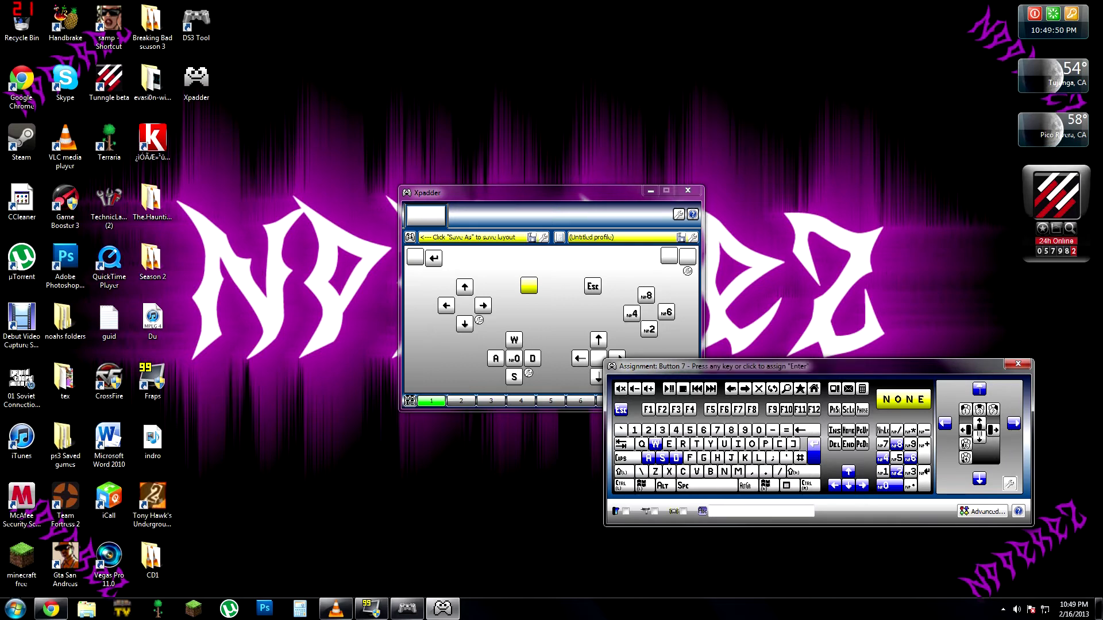
{"action": "left_click", "coordinate": [813, 449]}
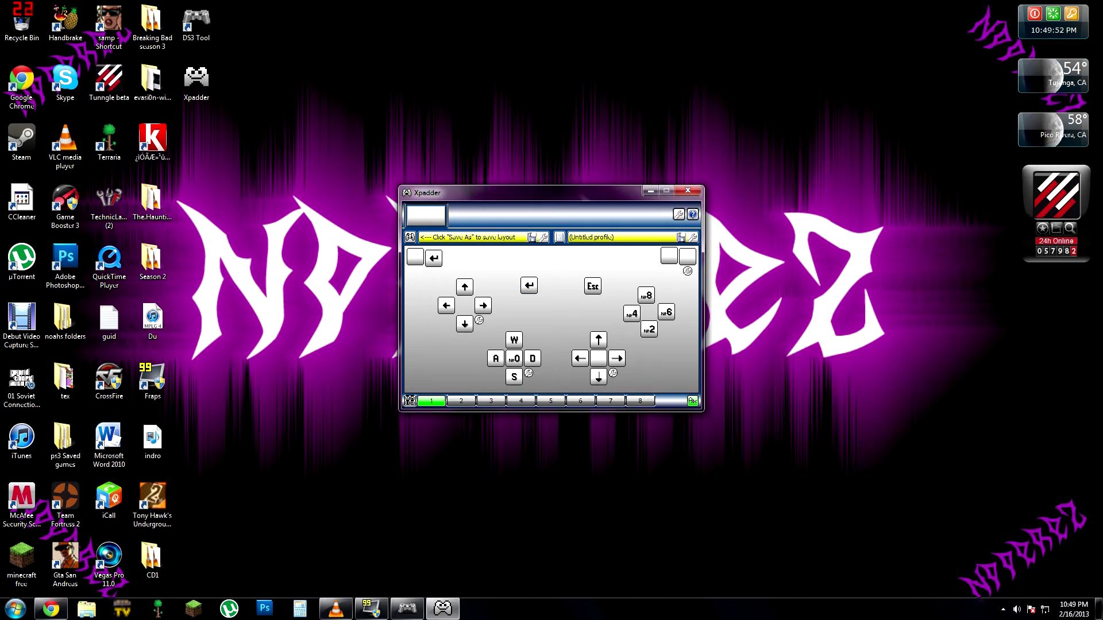
{"action": "left_click", "coordinate": [433, 258]}
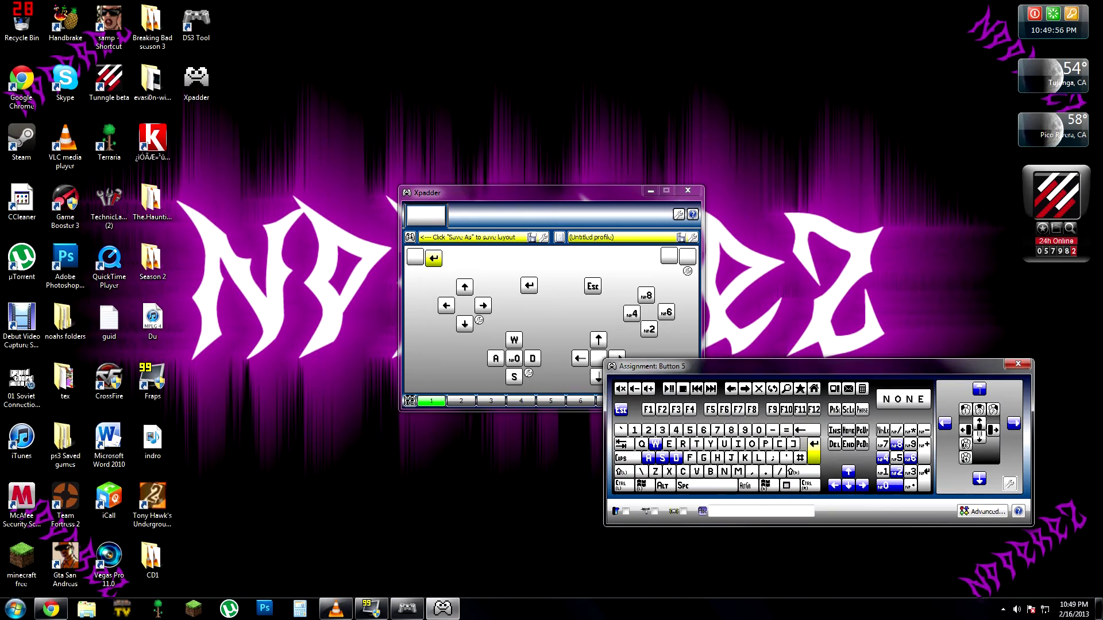
{"action": "left_click", "coordinate": [415, 257]}
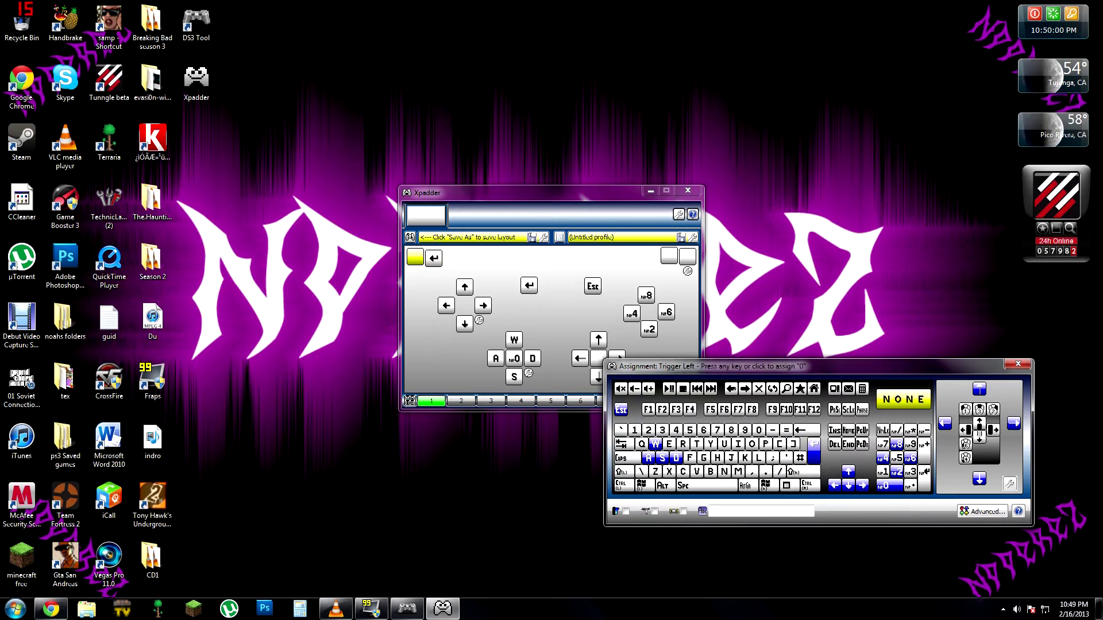
{"action": "left_click", "coordinate": [687, 256]}
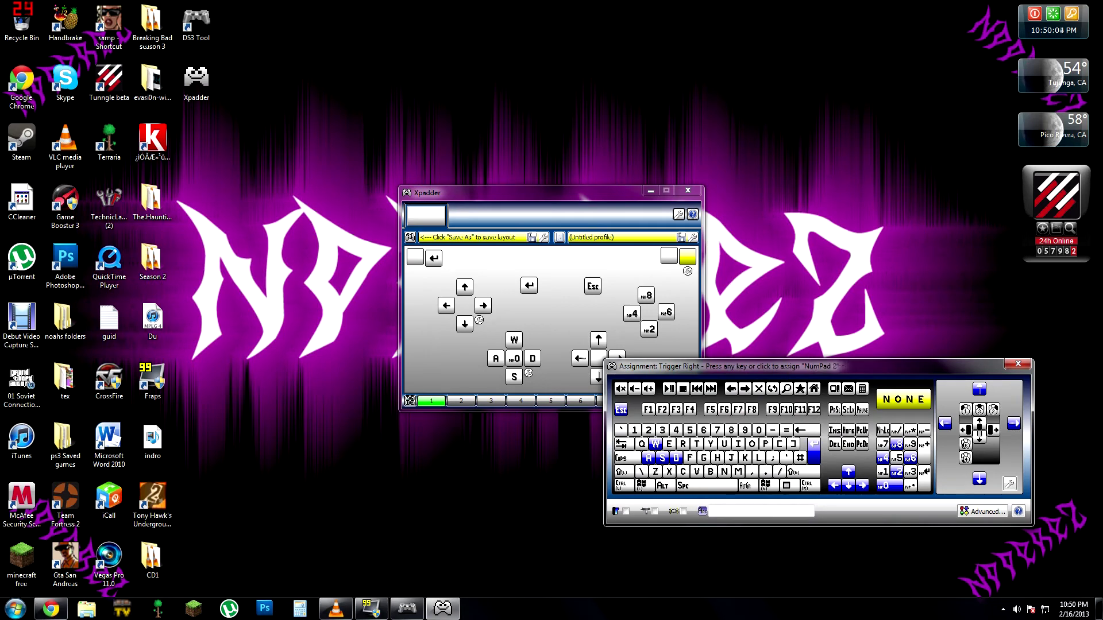
{"action": "left_click", "coordinate": [668, 256]}
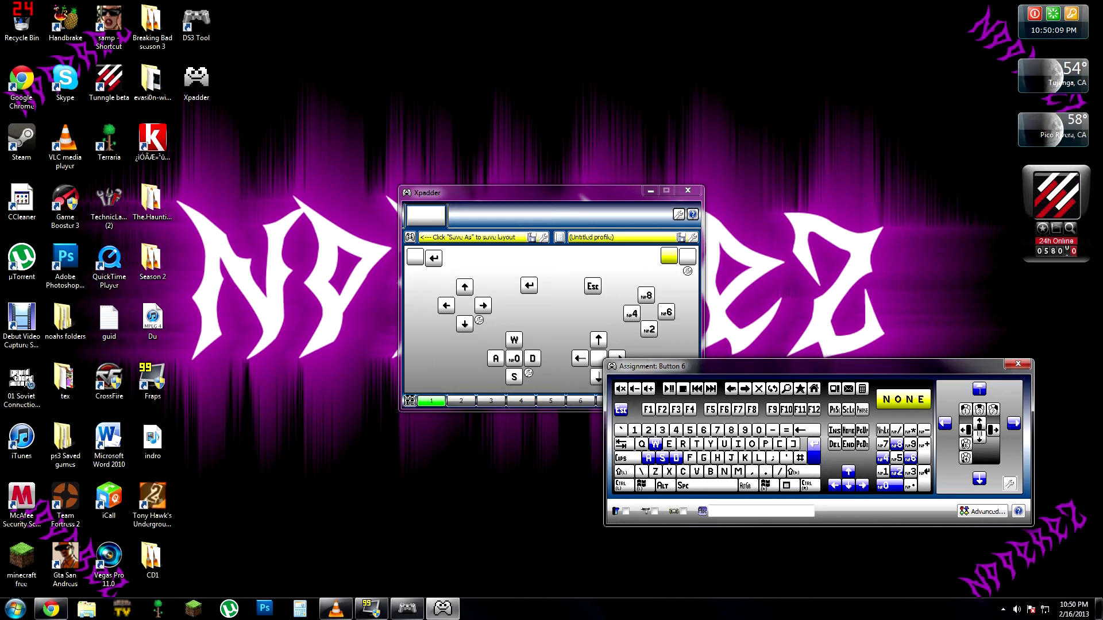
Open the saved controller file "Controller (Xbox 360 Wireless Receiver for Windows)" from Documents without saving the new controller.
{"action": "left_click", "coordinate": [410, 237]}
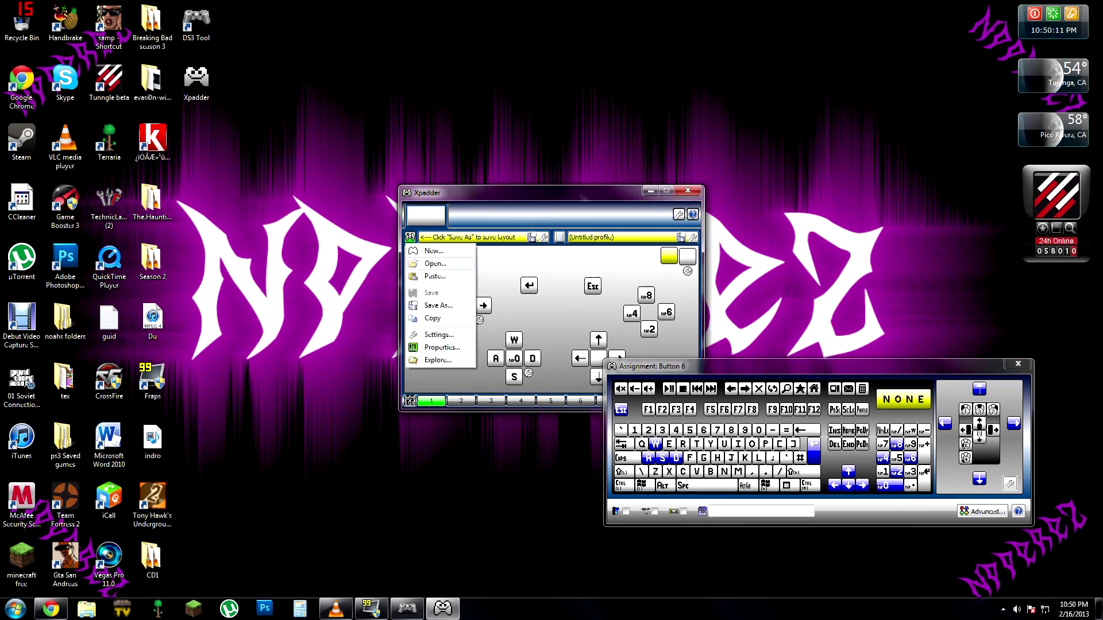
{"action": "left_click", "coordinate": [435, 263]}
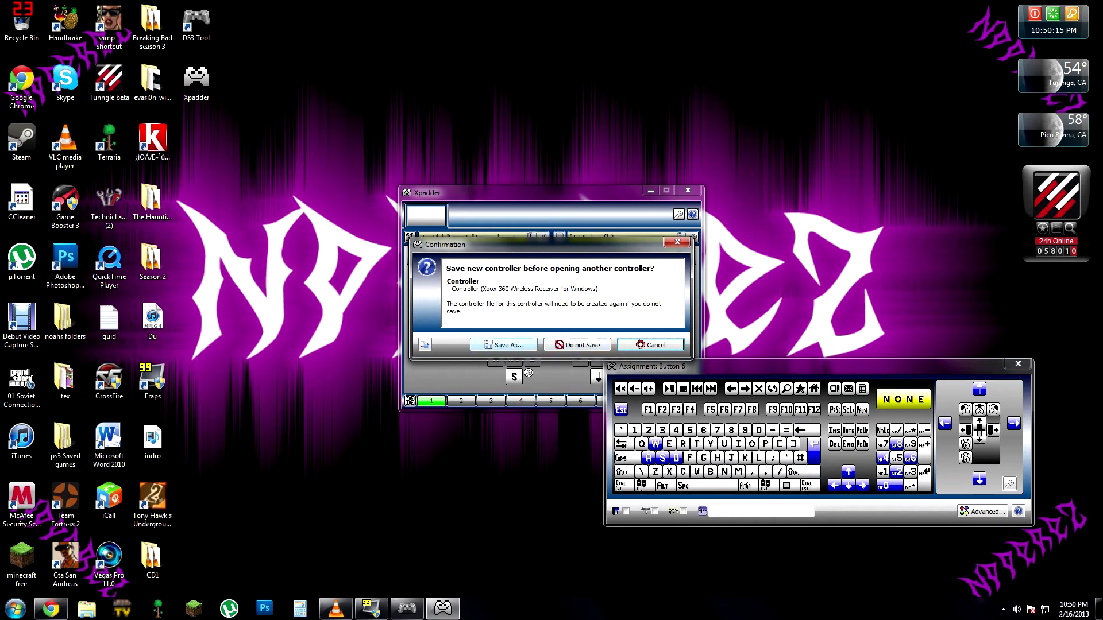
{"action": "left_click", "coordinate": [577, 344]}
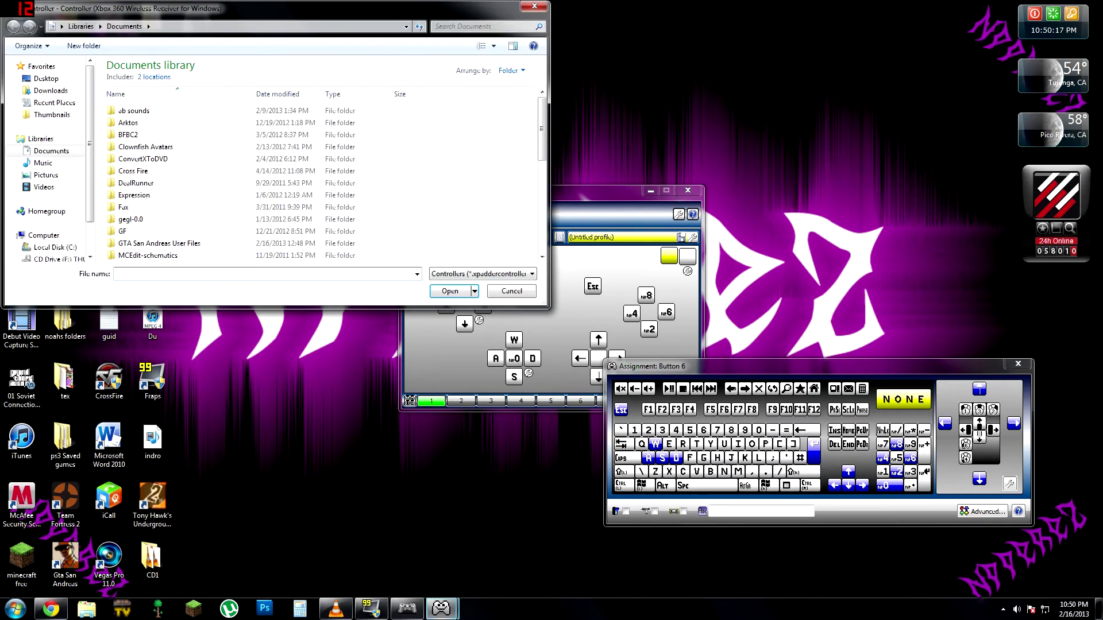
{"action": "scroll", "coordinate": [425, 138], "scroll_direction": "down", "scroll_amount": 10}
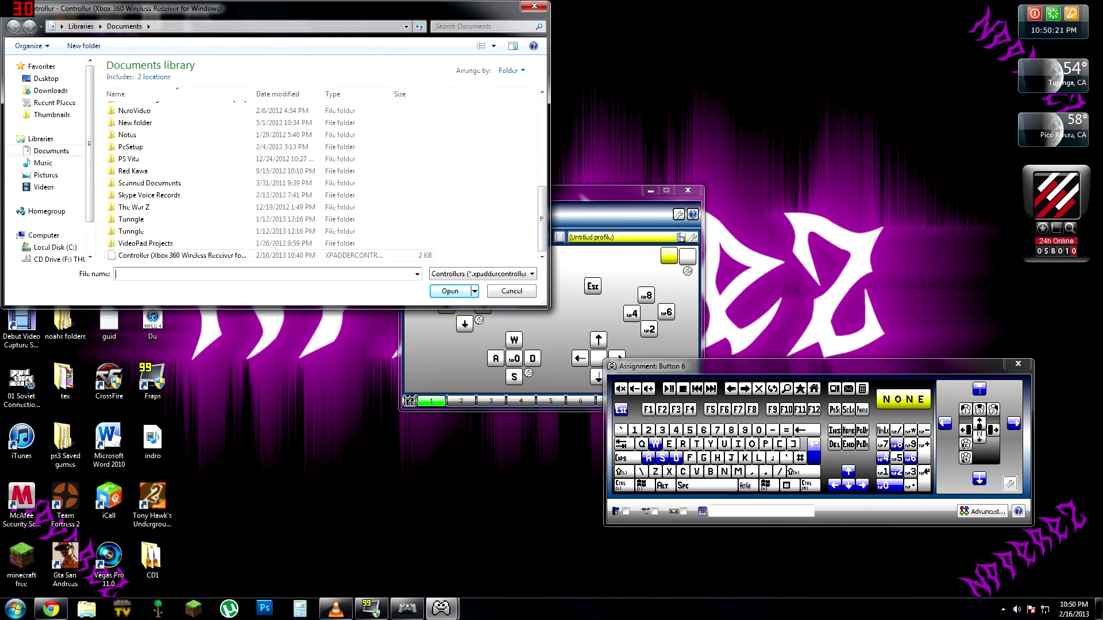
{"action": "double_click", "coordinate": [181, 256]}
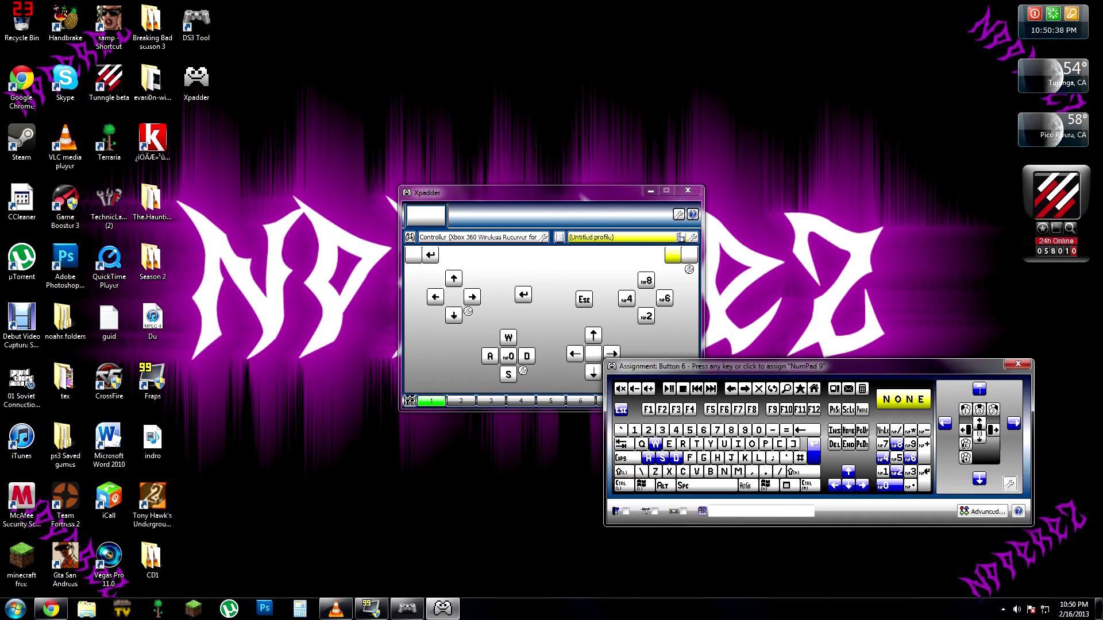
Assign NumPad 9 to the right trigger, NumPad 7 to the left trigger and NumPad 1 to the right shoulder button.
{"action": "left_click", "coordinate": [688, 255]}
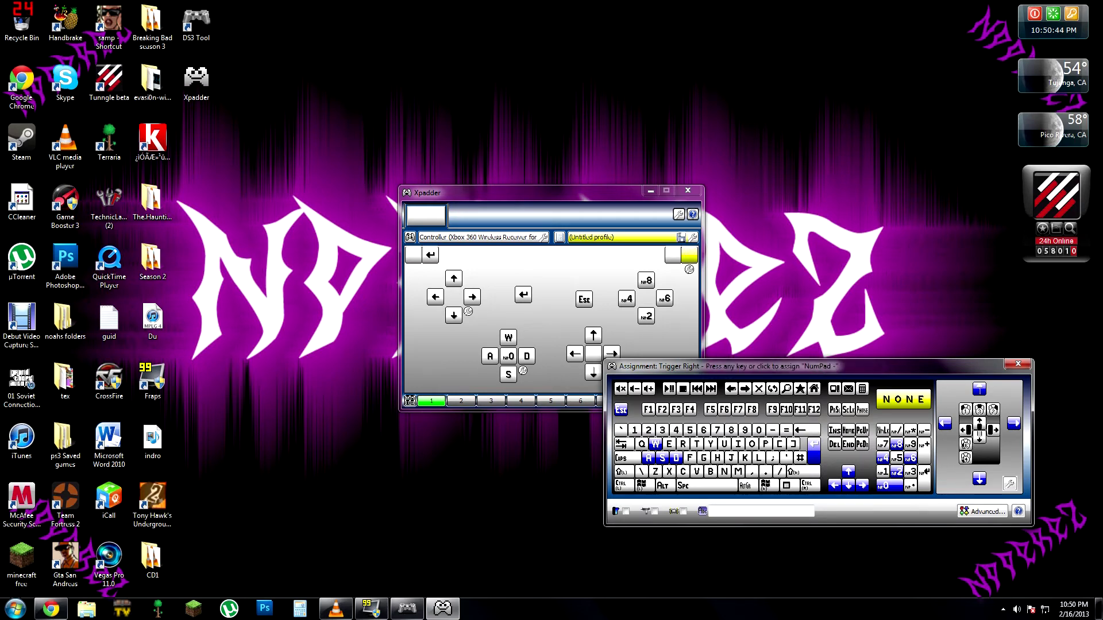
{"action": "key", "text": "KP_9"}
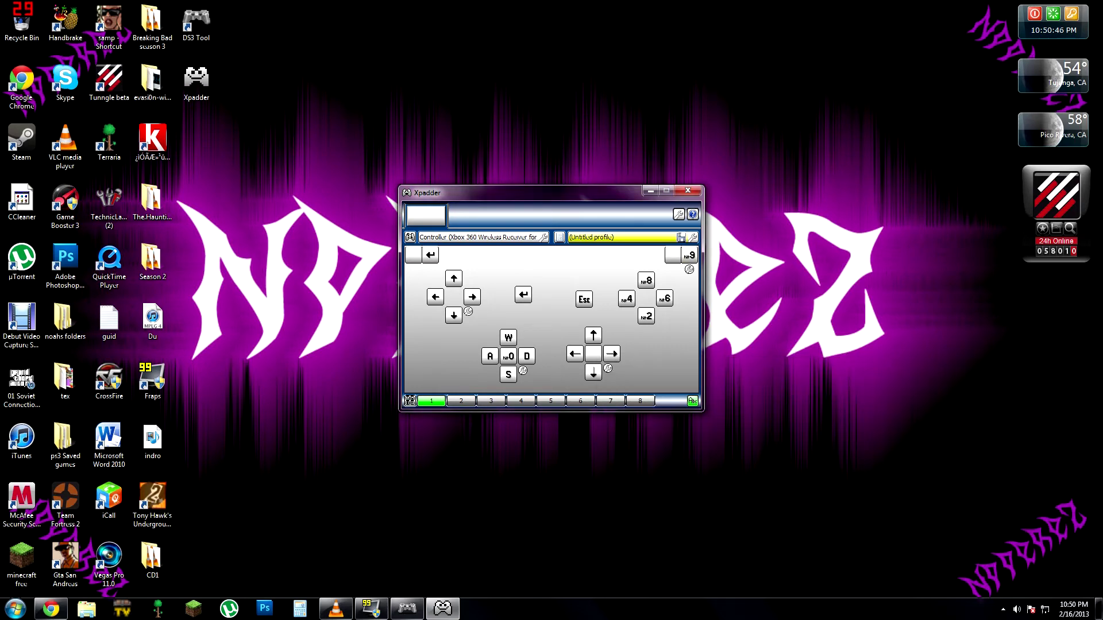
{"action": "left_click", "coordinate": [413, 254]}
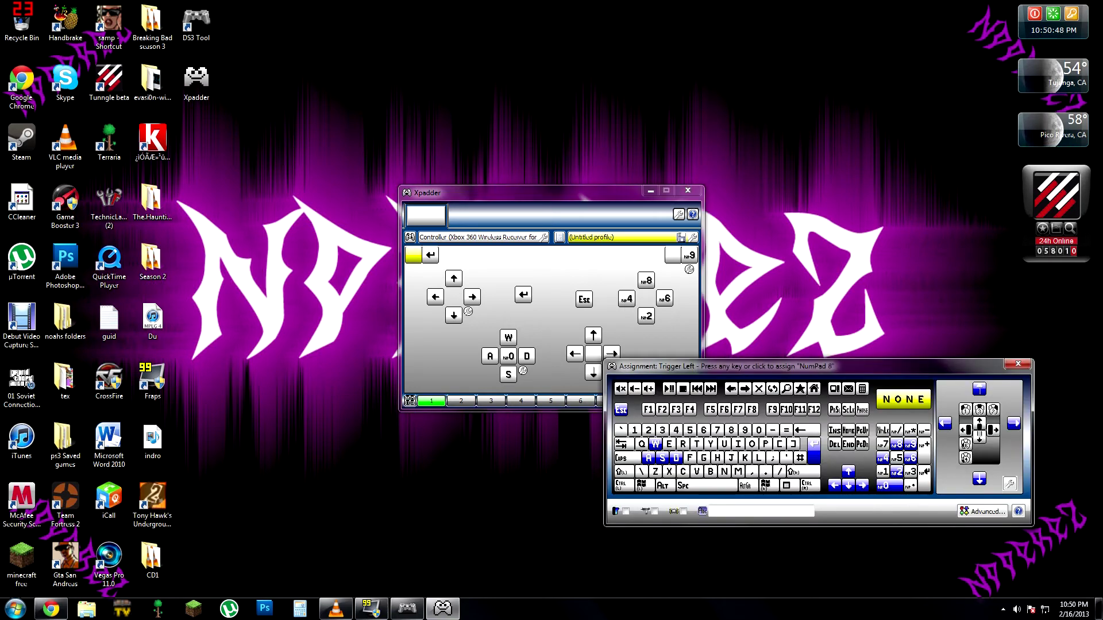
{"action": "key", "text": "KP_7"}
{"action": "left_click", "coordinate": [672, 255]}
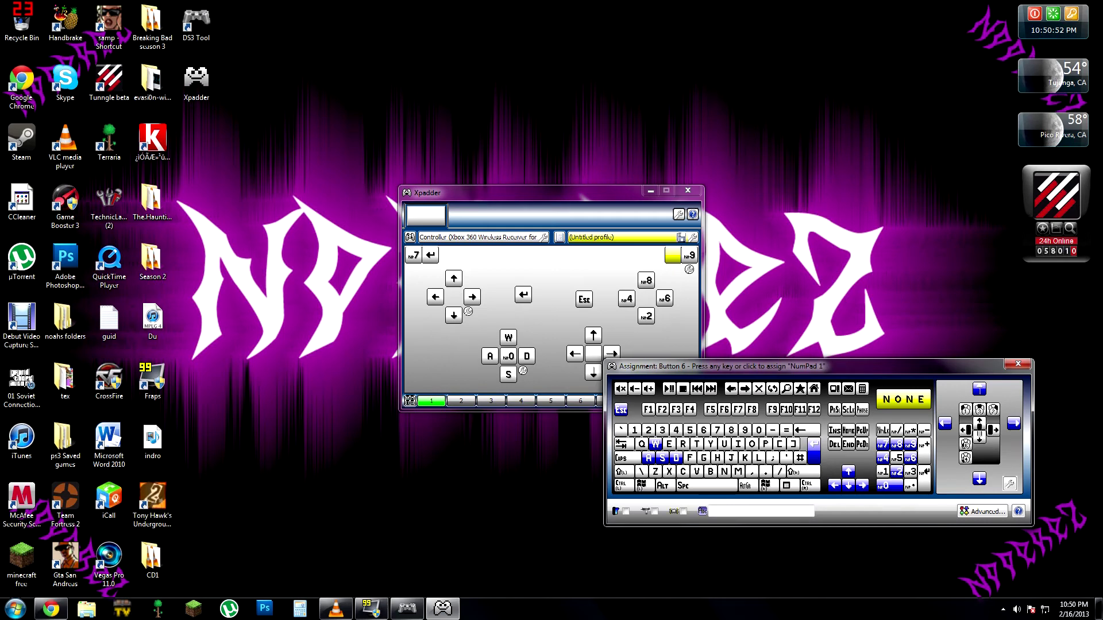
{"action": "key", "text": "KP_1"}
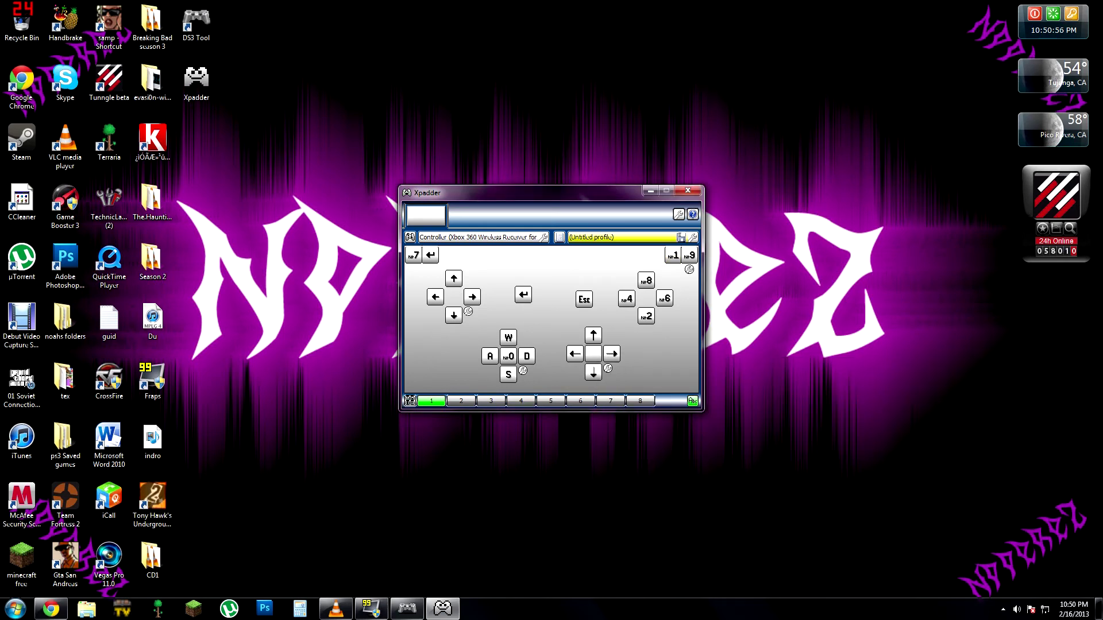
Save the controller as "Controller (Xbox 360 Wireless Receiver for Windows)" in Documents, overwriting the existing file.
{"action": "left_click", "coordinate": [410, 237]}
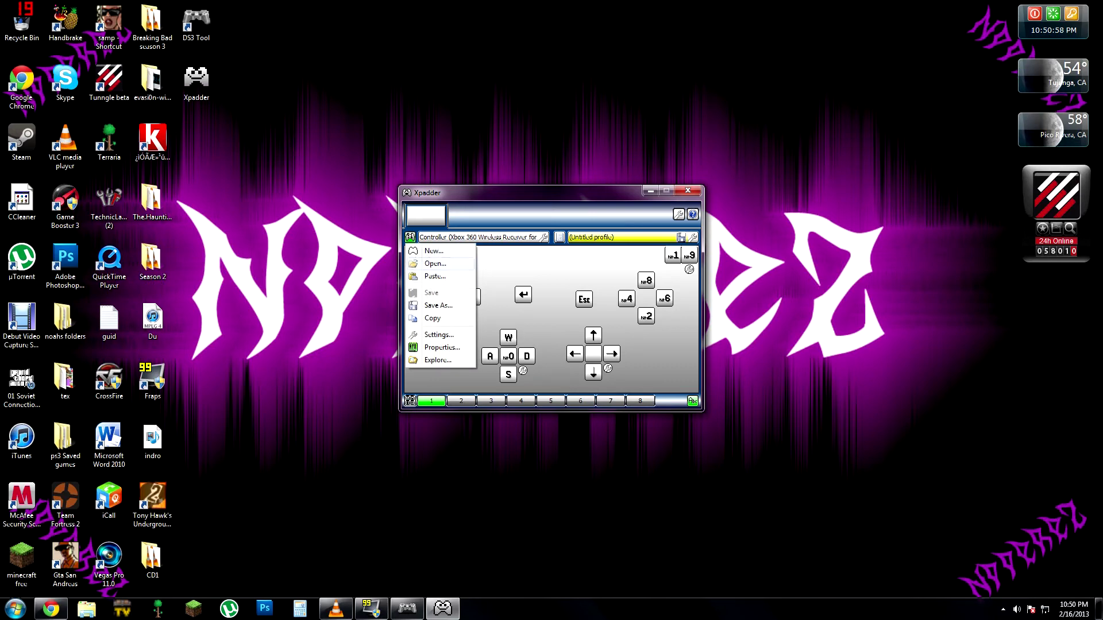
{"action": "left_click", "coordinate": [438, 305]}
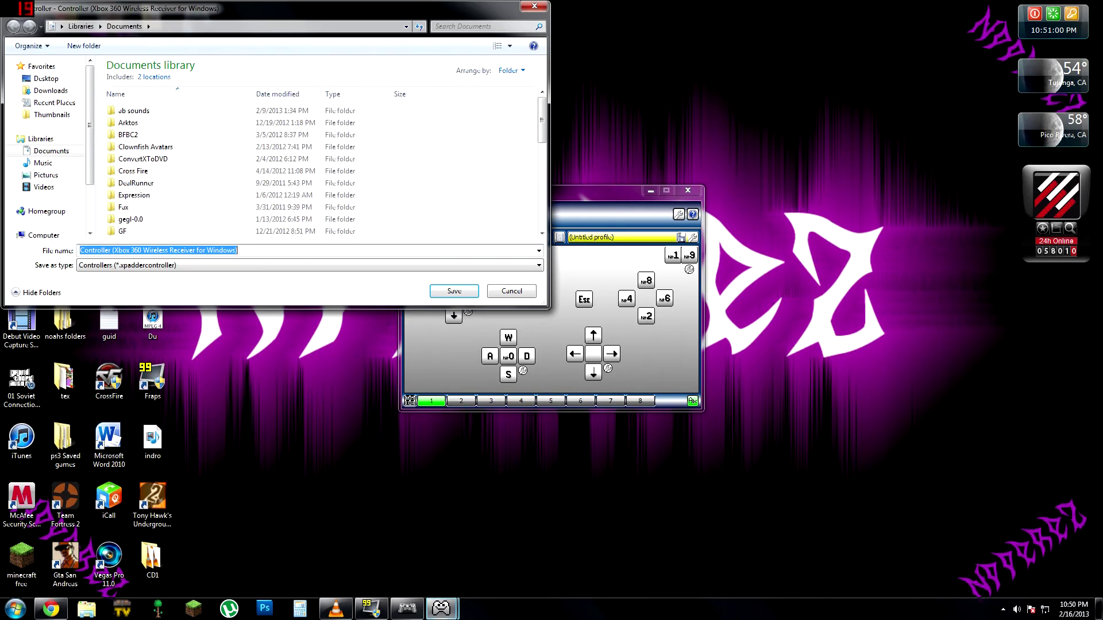
{"action": "left_click", "coordinate": [310, 265]}
{"action": "left_click", "coordinate": [309, 277]}
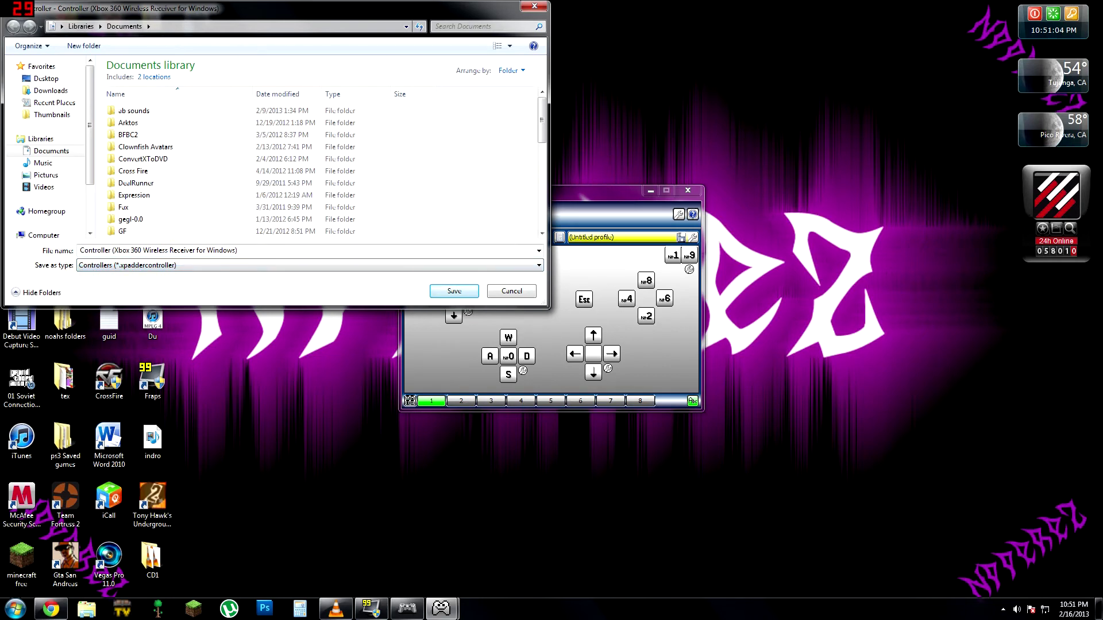
{"action": "key", "text": "Return"}
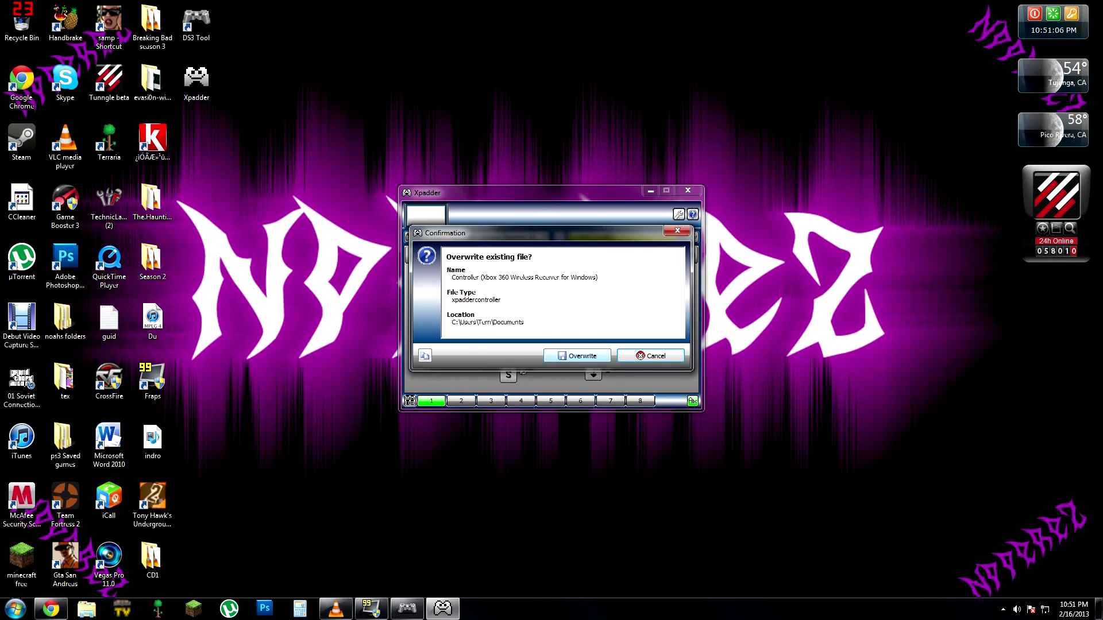
{"action": "key", "text": "Return"}
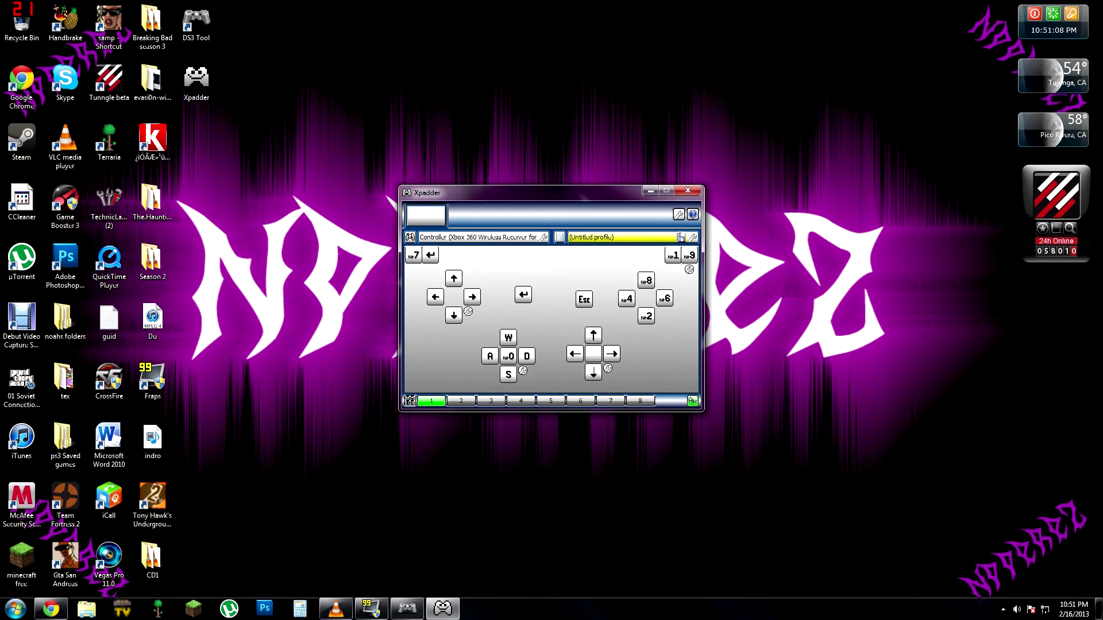
Minimise the Xpadder window and show the hidden notification-area icons.
{"action": "left_click", "coordinate": [651, 191]}
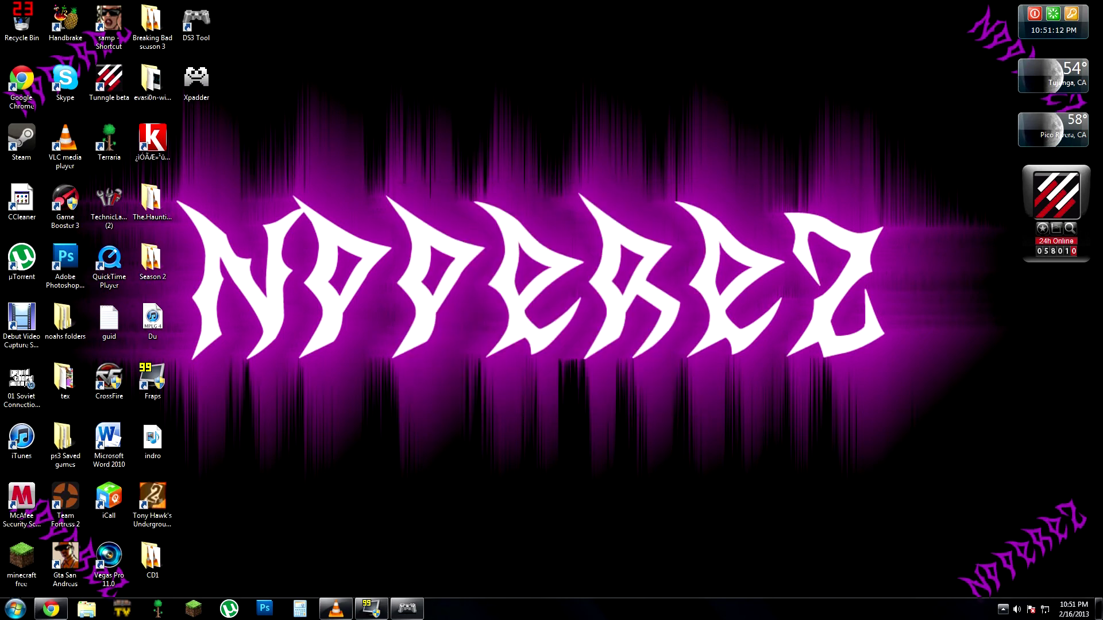
{"action": "left_click", "coordinate": [1003, 609]}
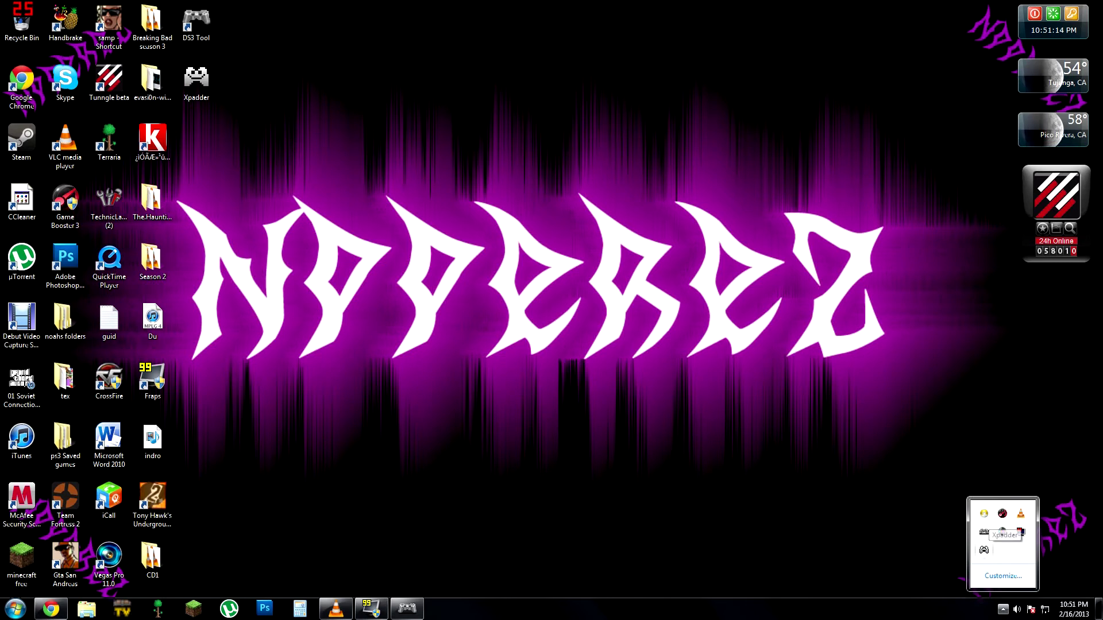
{"action": "left_click", "coordinate": [984, 550]}
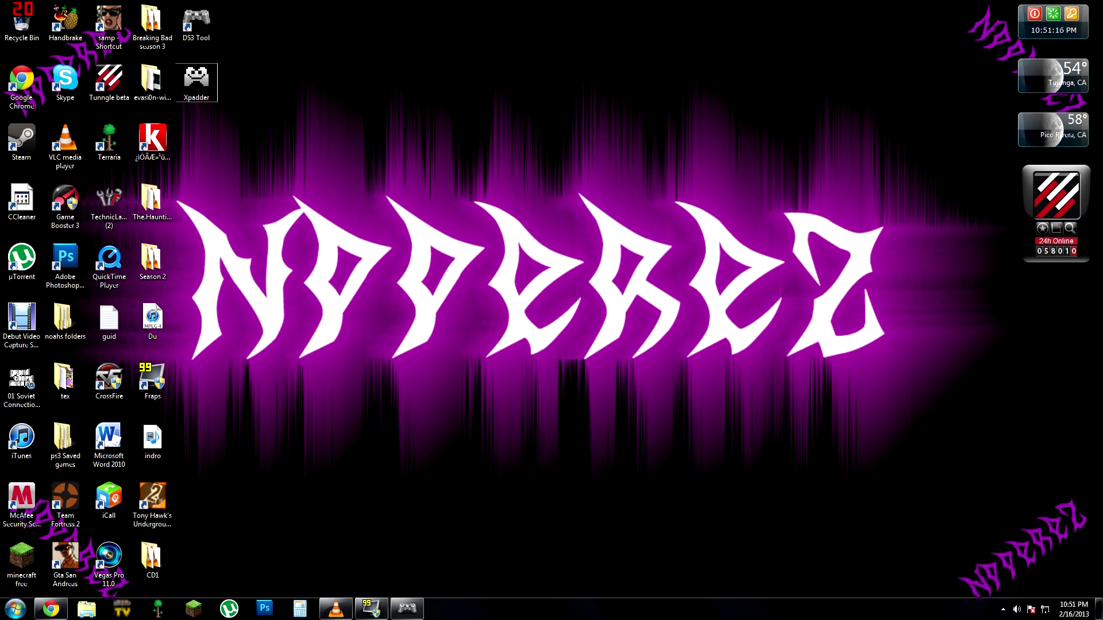
{"action": "mouse_move", "coordinate": [371, 609]}
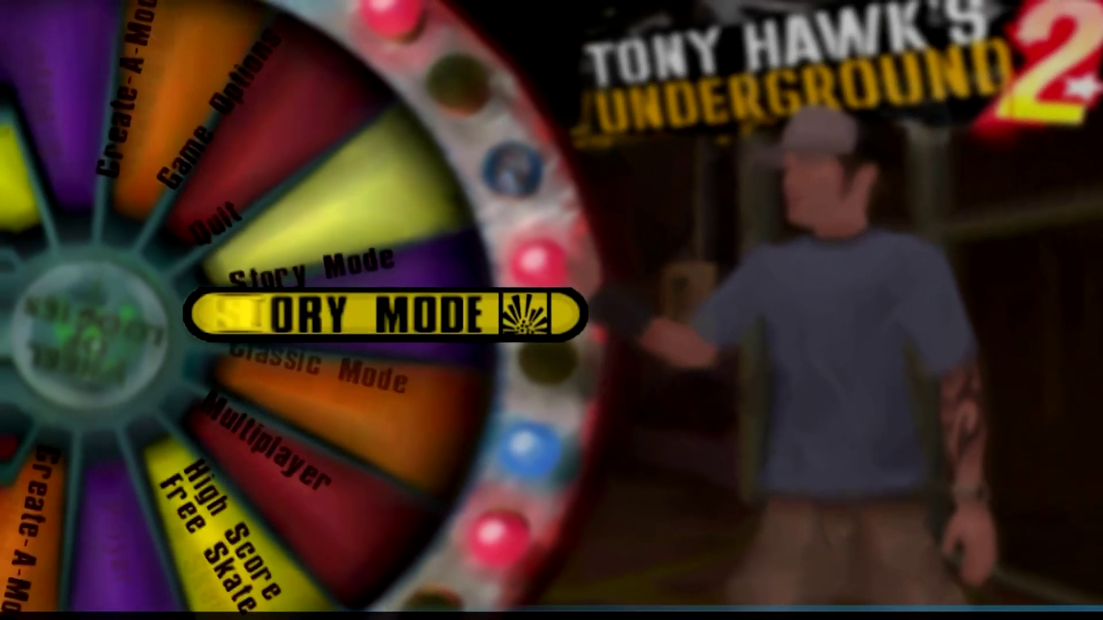
Switch to Tony Hawk's Underground 2 and test the up and down mappings by cycling the main menu, ending on Story Mode.
{"action": "key", "text": "Up"}
{"action": "key", "text": "Up"}
{"action": "key", "text": "Up"}
{"action": "key", "text": "Up"}
{"action": "key", "text": "Up"}
{"action": "key", "text": "Up"}
{"action": "key", "text": "Up"}
{"action": "key", "text": "Up"}
{"action": "key", "text": "Up"}
{"action": "key", "text": "Up"}
{"action": "key", "text": "Up"}
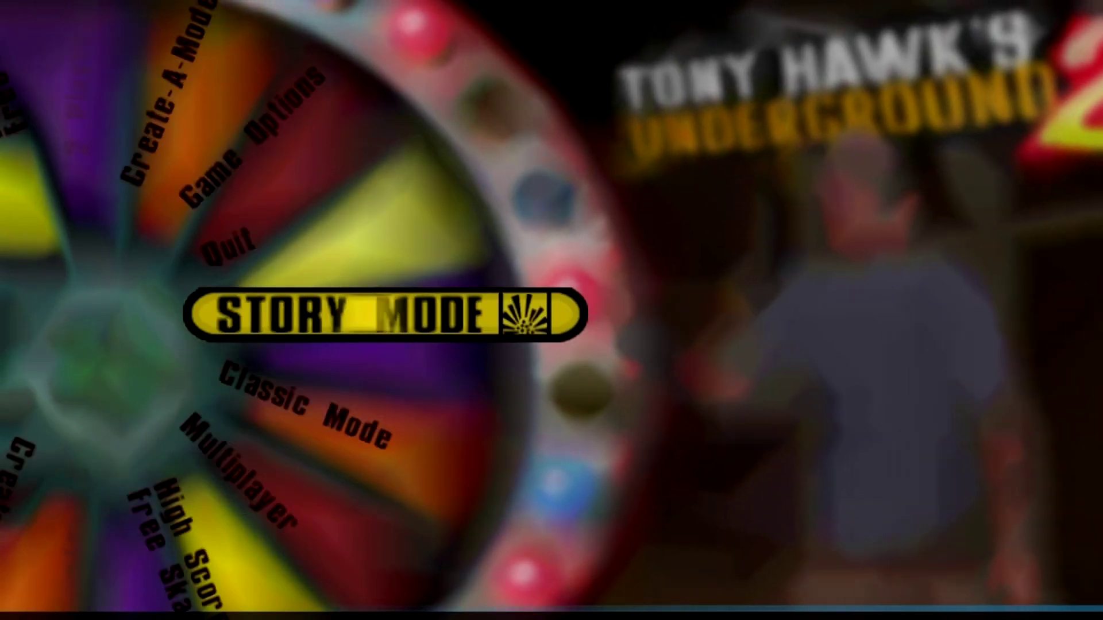
{"action": "key", "text": "Down"}
{"action": "key", "text": "Up"}
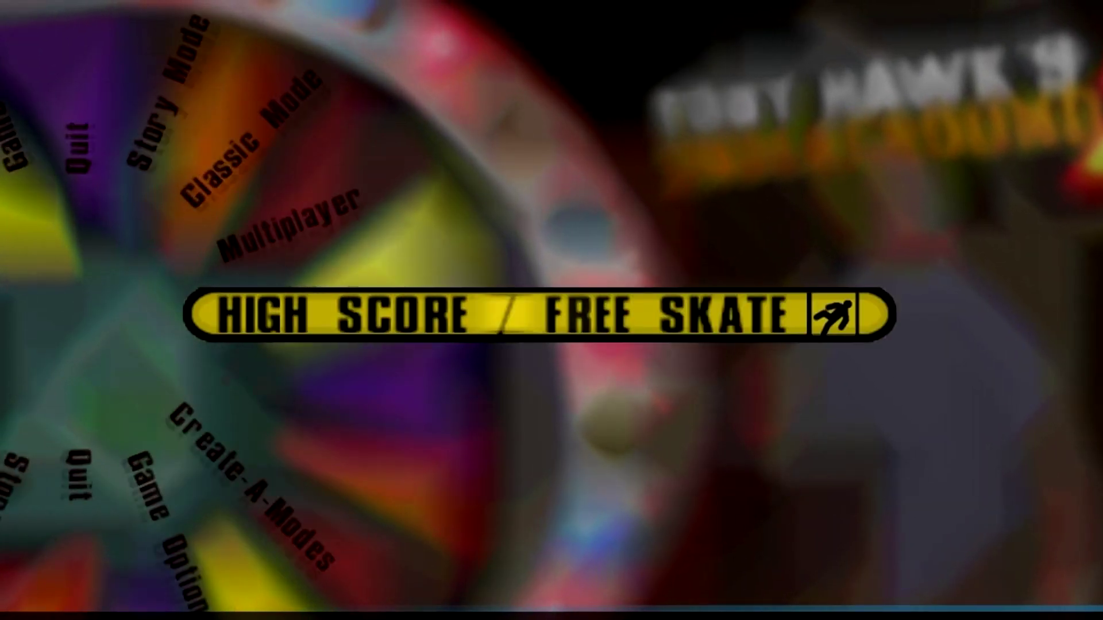
{"action": "key", "text": "Up"}
{"action": "key", "text": "Up"}
{"action": "key", "text": "Up"}
{"action": "key", "text": "Up"}
{"action": "key", "text": "Up"}
{"action": "key", "text": "Up"}
{"action": "key", "text": "Up"}
{"action": "key", "text": "Up"}
{"action": "key", "text": "Up"}
{"action": "key", "text": "Up"}
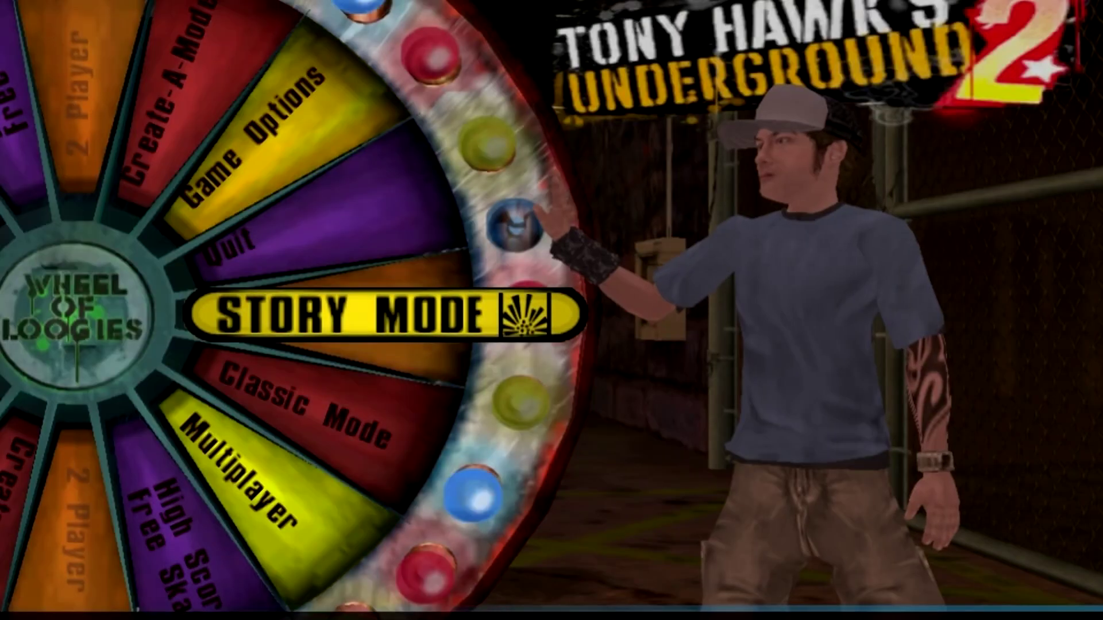
{"action": "key", "text": "Down"}
{"action": "key", "text": "Up"}
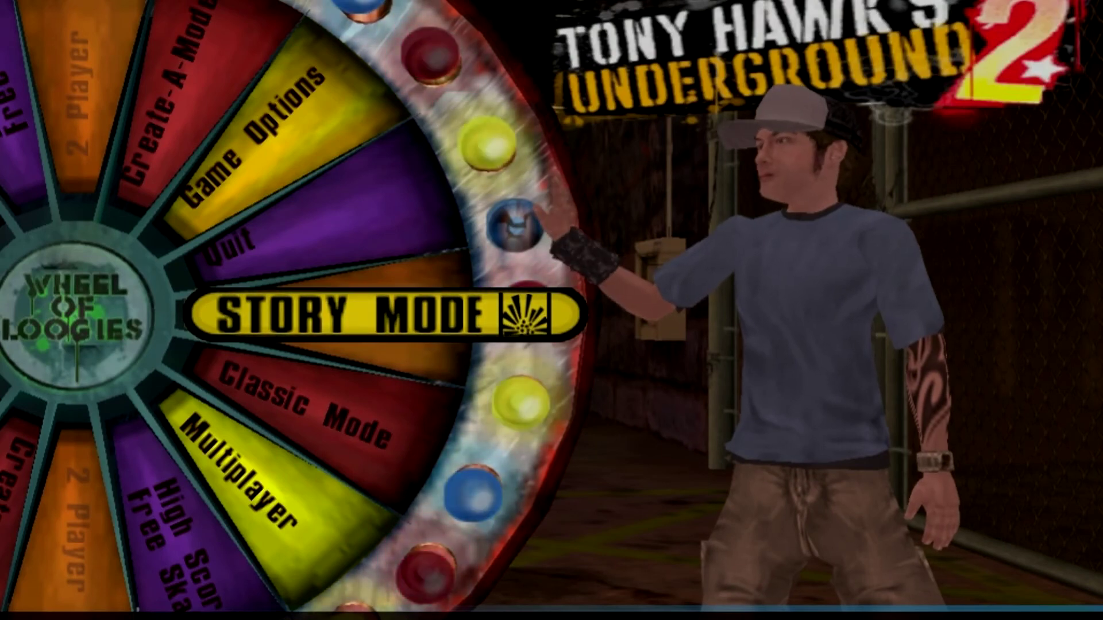
Start Story Mode from the main menu.
{"action": "key", "text": "Return"}
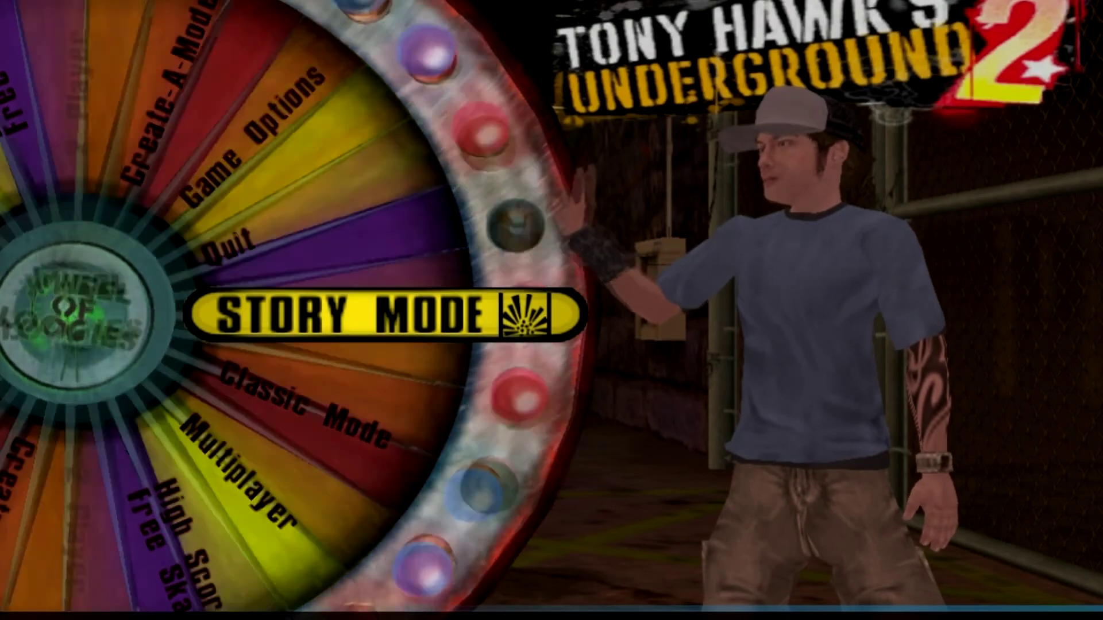
{"action": "key", "text": "Down"}
{"action": "key", "text": "Up"}
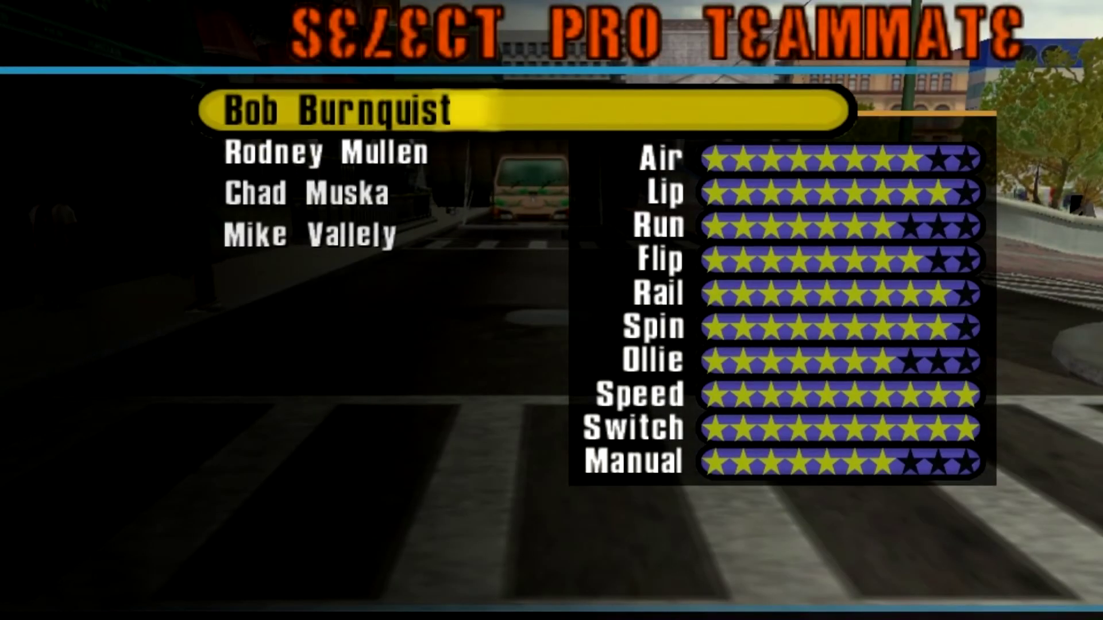
Browse the list of pro teammates and choose one to begin the level.
{"action": "key", "text": "Down"}
{"action": "key", "text": "Down"}
{"action": "key", "text": "Down"}
{"action": "key", "text": "Up"}
{"action": "key", "text": "Down"}
{"action": "key", "text": "Up"}
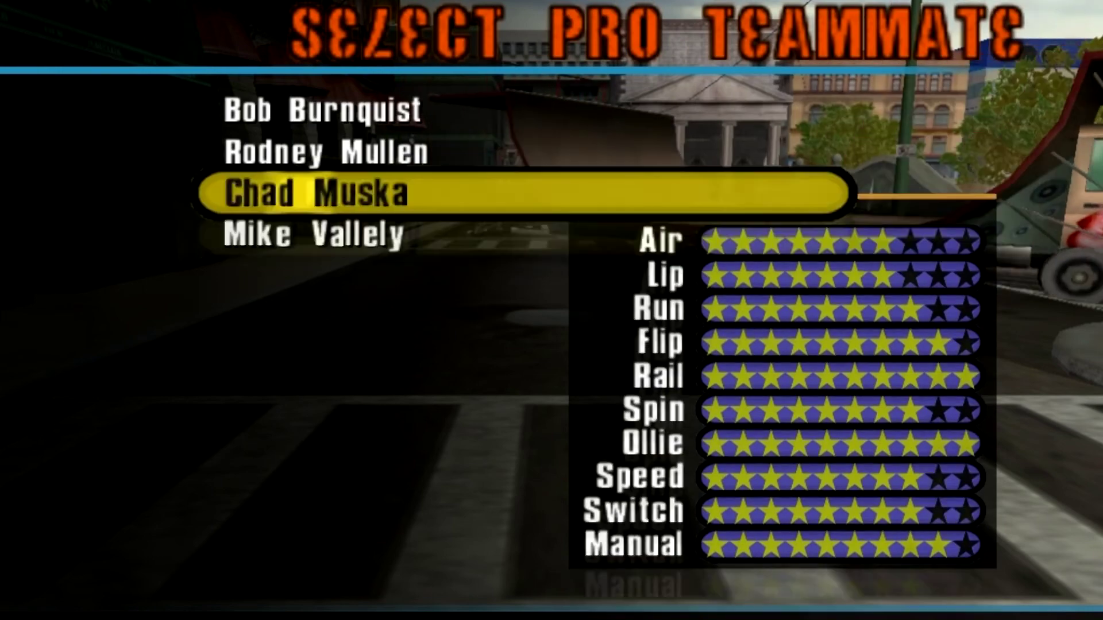
{"action": "key", "text": "Down"}
{"action": "key", "text": "Return"}
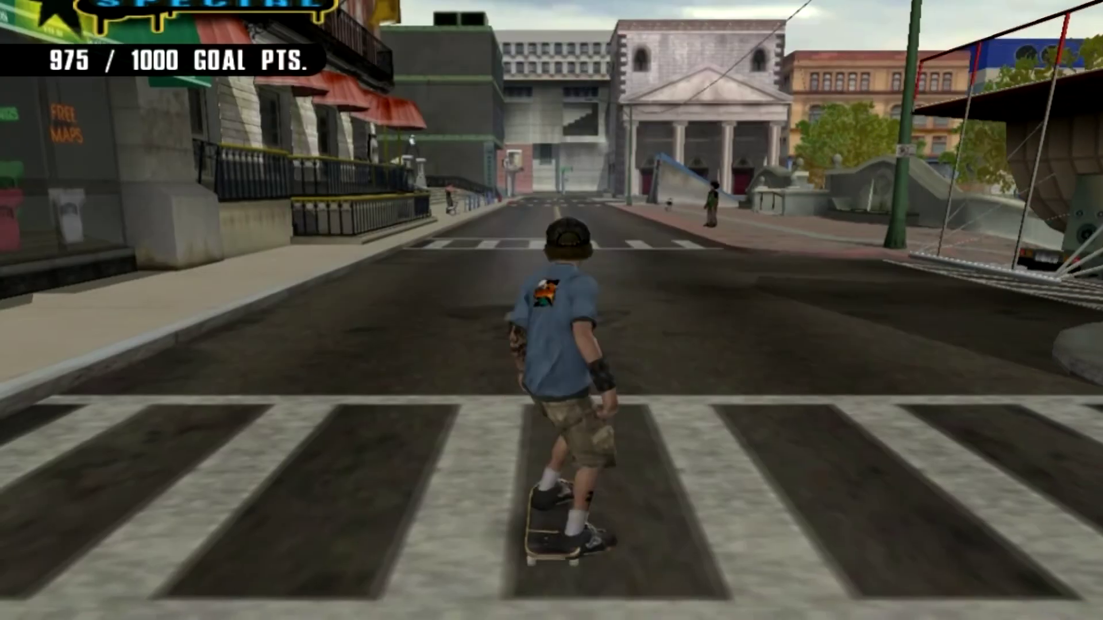
{"action": "key", "text": "Right"}
{"action": "key", "text": "Up"}
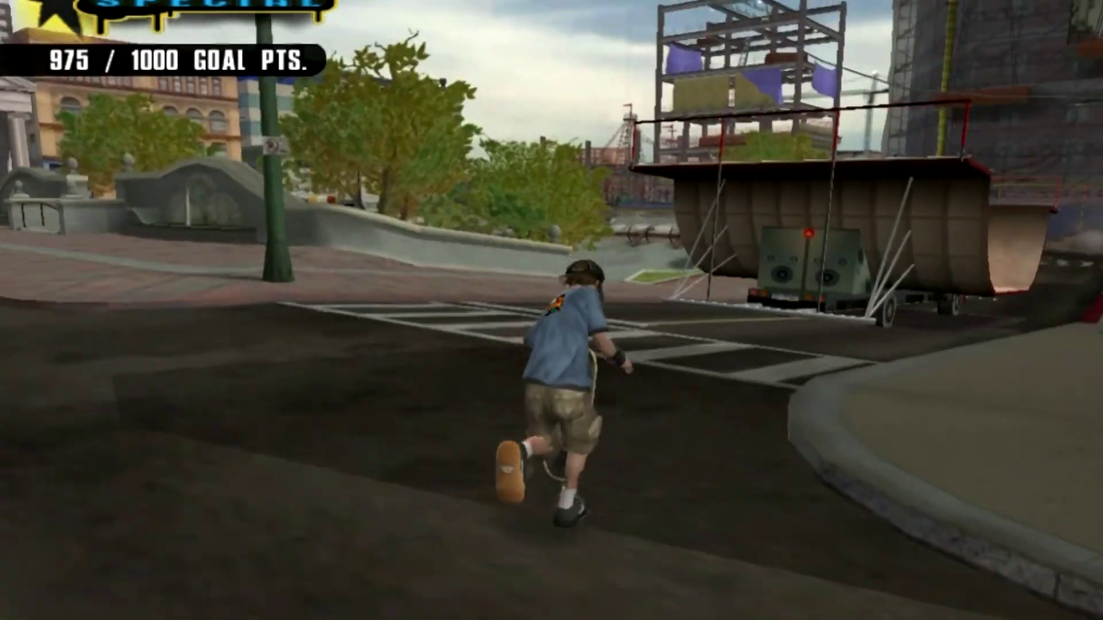
{"action": "key", "text": "Right"}
{"action": "key", "text": "space"}
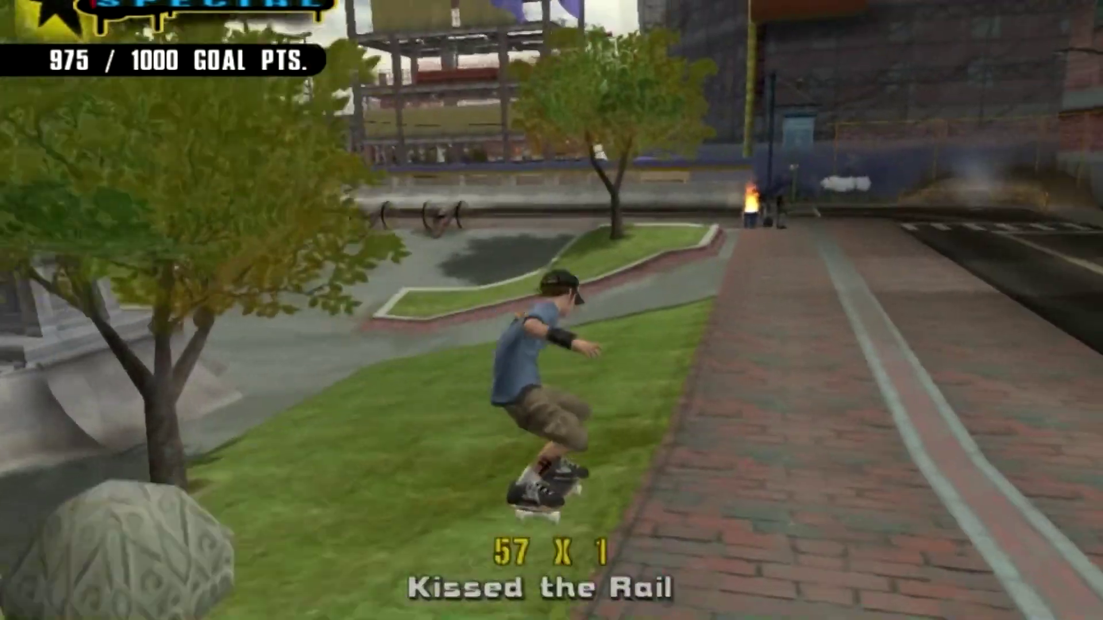
{"action": "key", "text": "Left"}
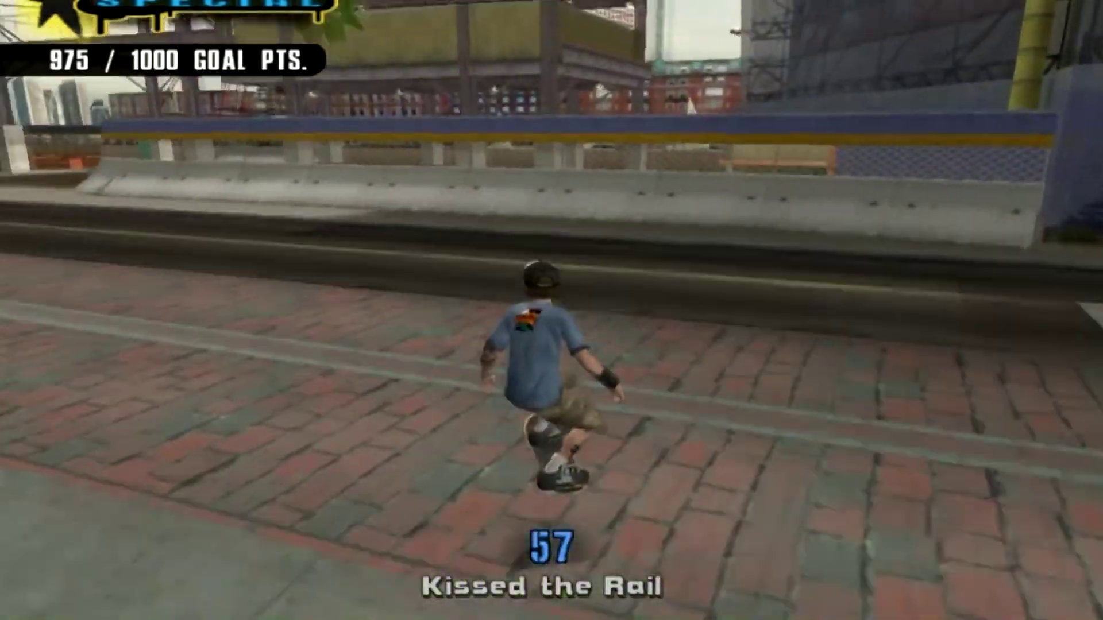
{"action": "key", "text": "Up"}
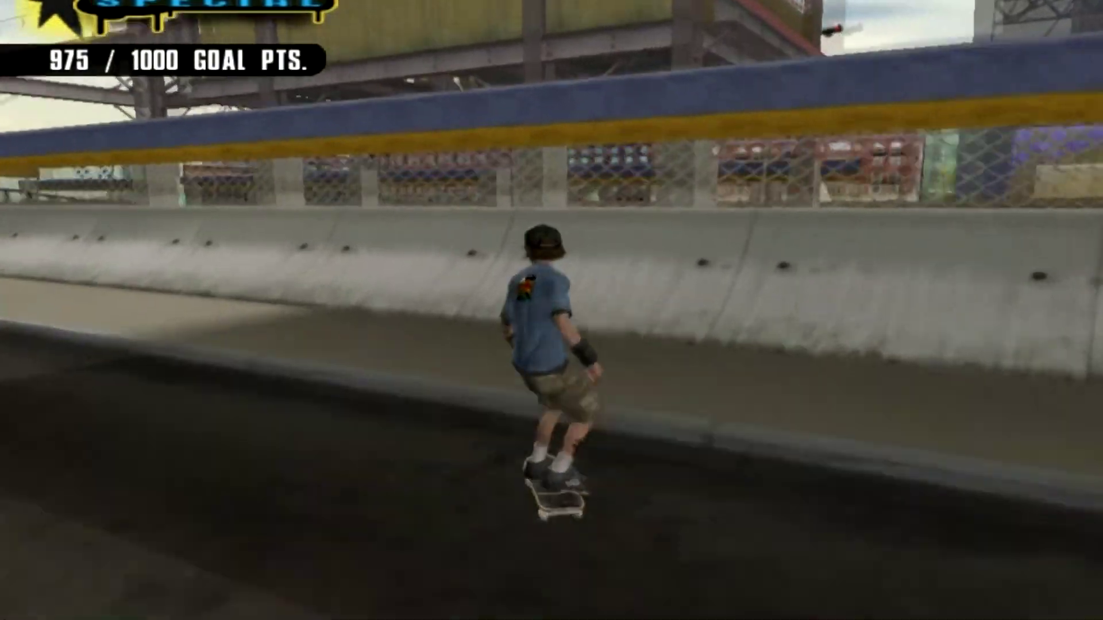
{"action": "key", "text": "space"}
{"action": "key", "text": "Left"}
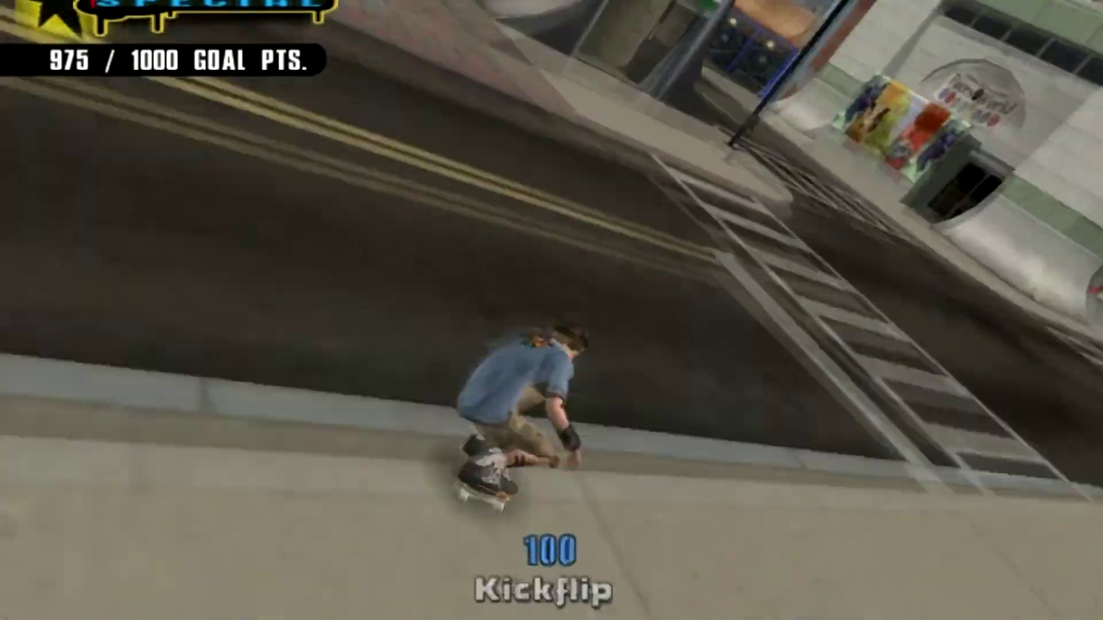
{"action": "key", "text": "Right"}
{"action": "key", "text": "Right"}
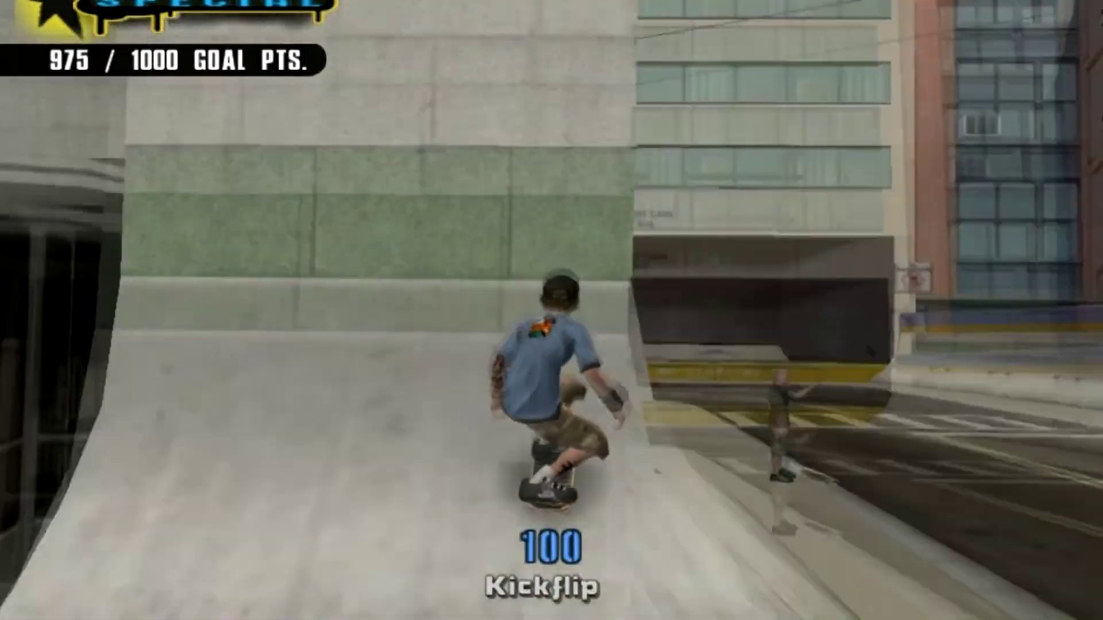
{"action": "key", "text": "space"}
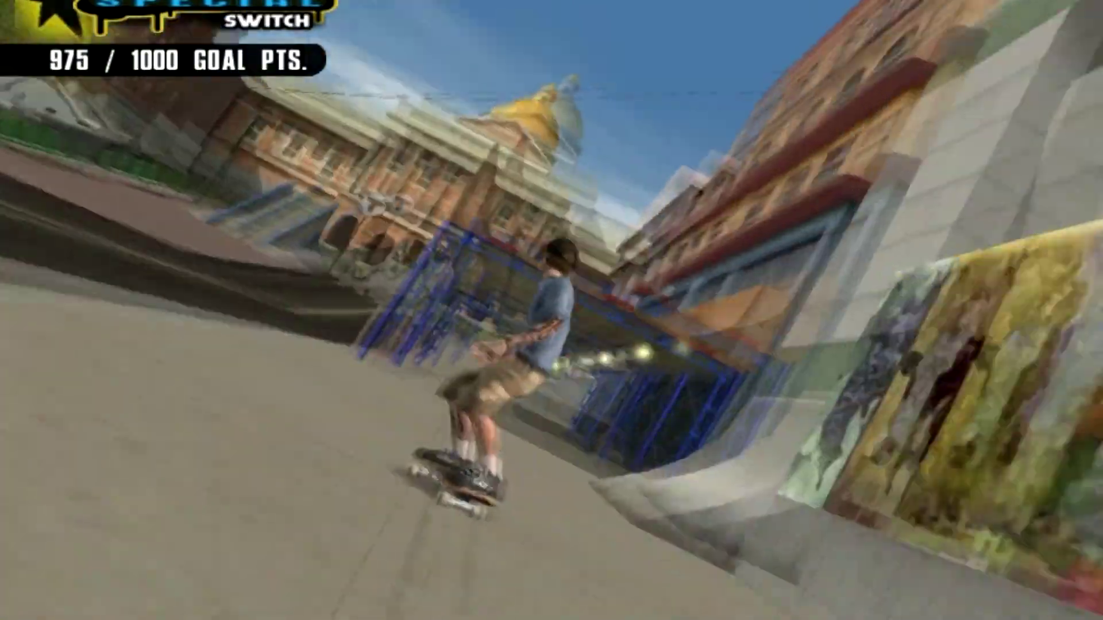
{"action": "key", "text": "Left"}
{"action": "key", "text": "Left"}
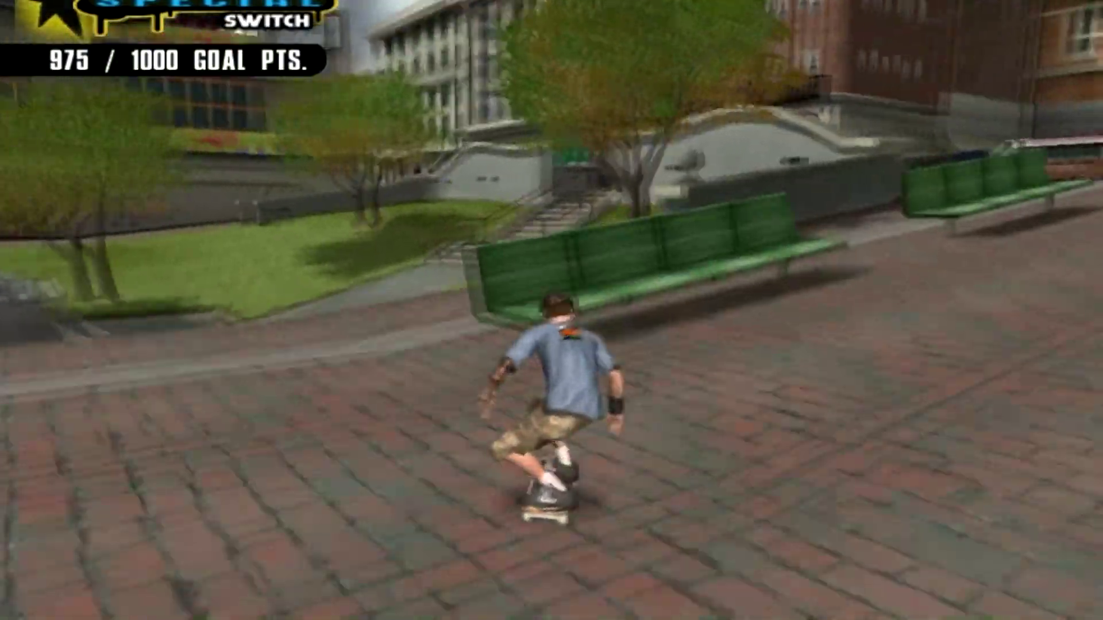
{"action": "key", "text": "Left"}
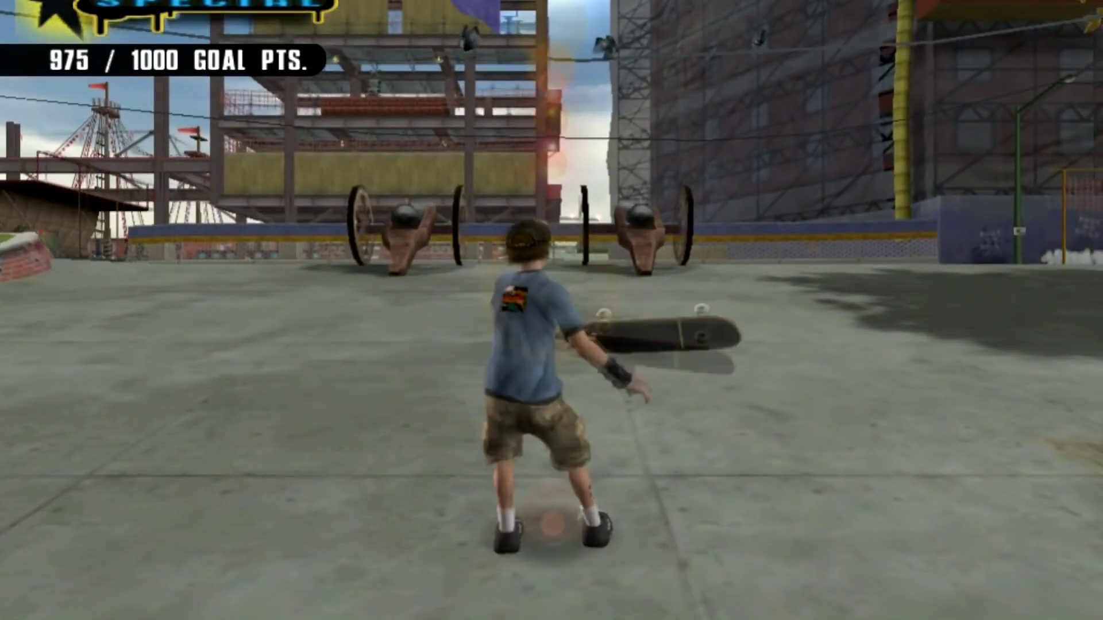
{"action": "key", "text": "KP_2"}
{"action": "key", "text": "KP_8"}
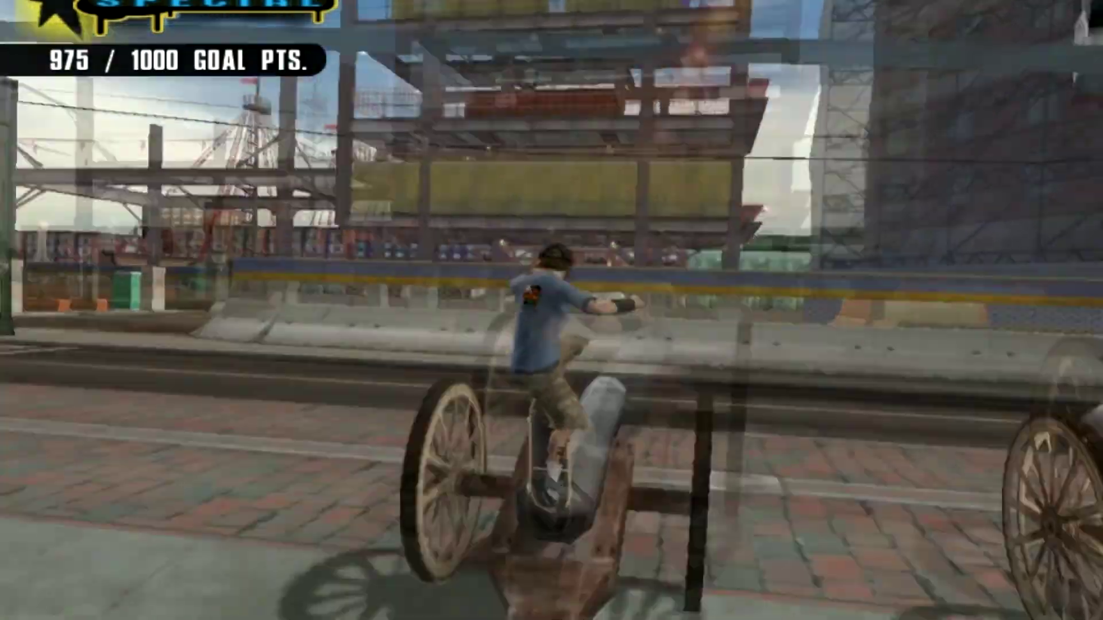
{"action": "key", "text": "KP_2"}
{"action": "key", "text": "KP_8"}
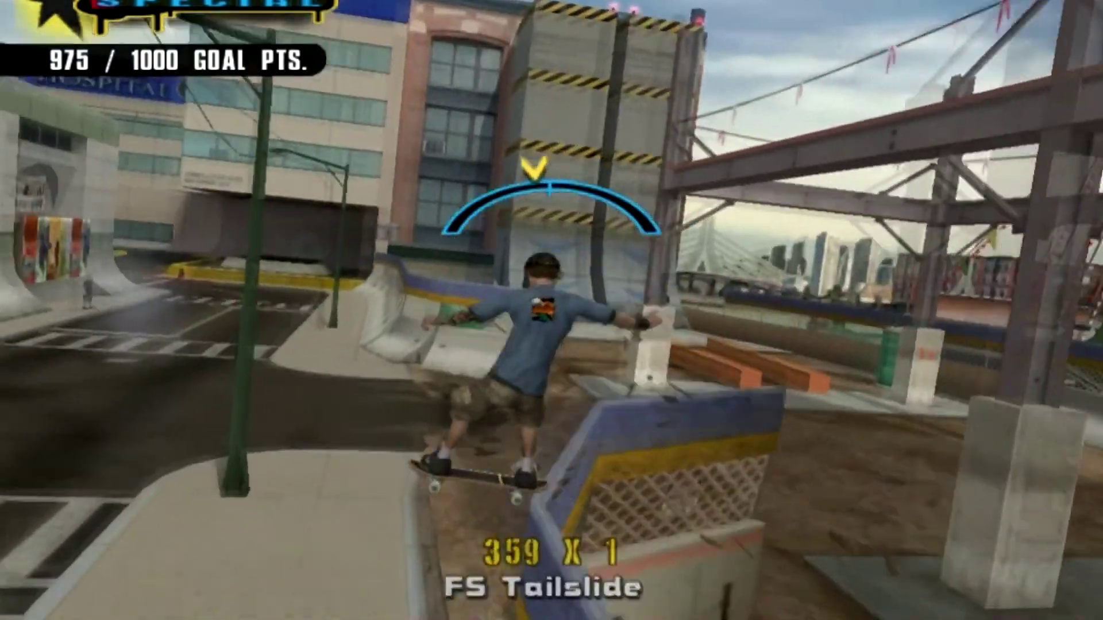
{"action": "key", "text": "KP_2"}
{"action": "key", "text": "KP_9"}
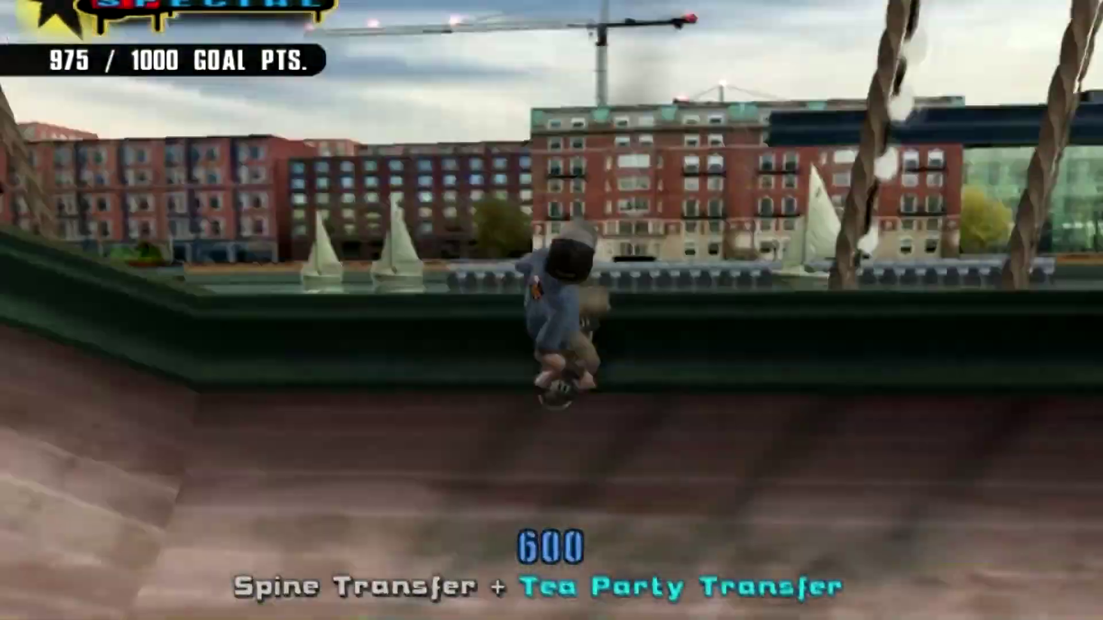
{"action": "key", "text": "KP_2"}
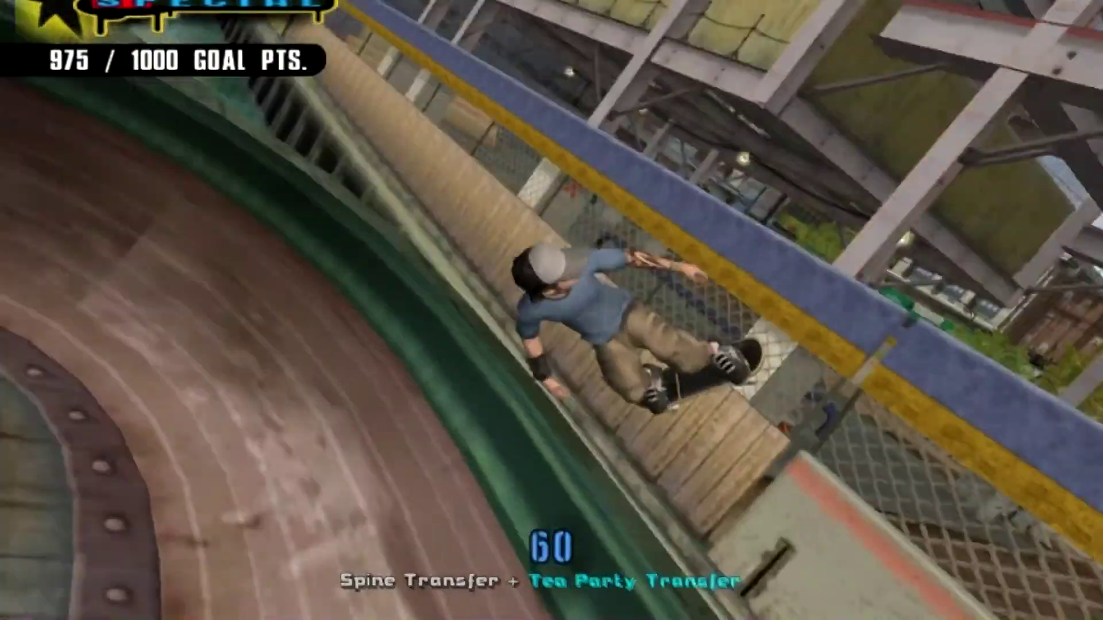
{"action": "key", "text": "Up"}
{"action": "key", "text": "Down"}
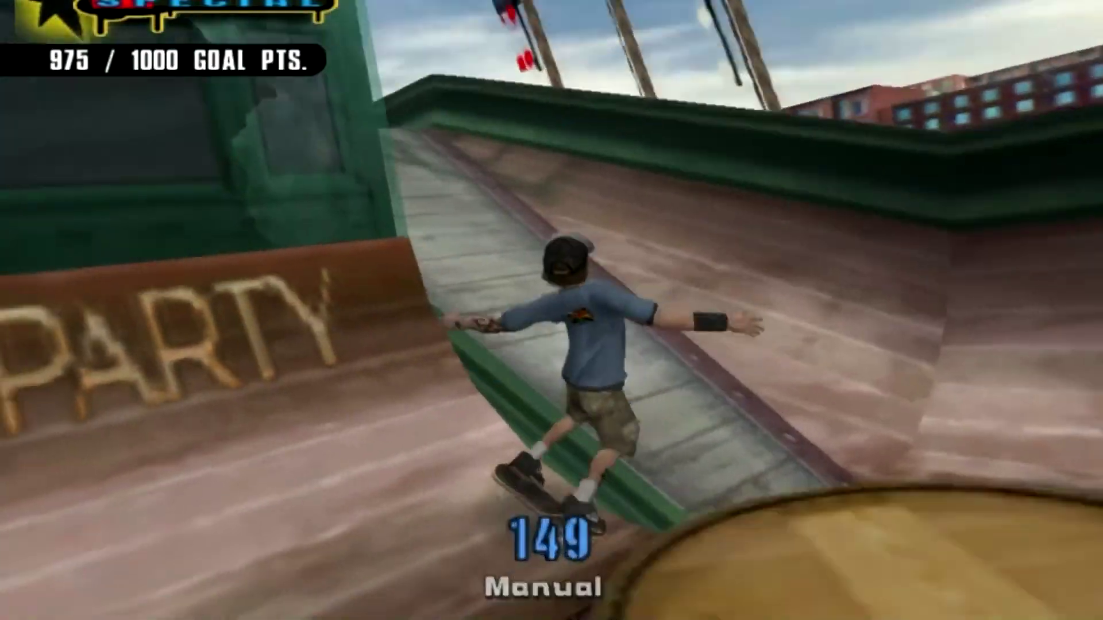
{"action": "key", "text": "KP_2"}
{"action": "key", "text": "KP_4"}
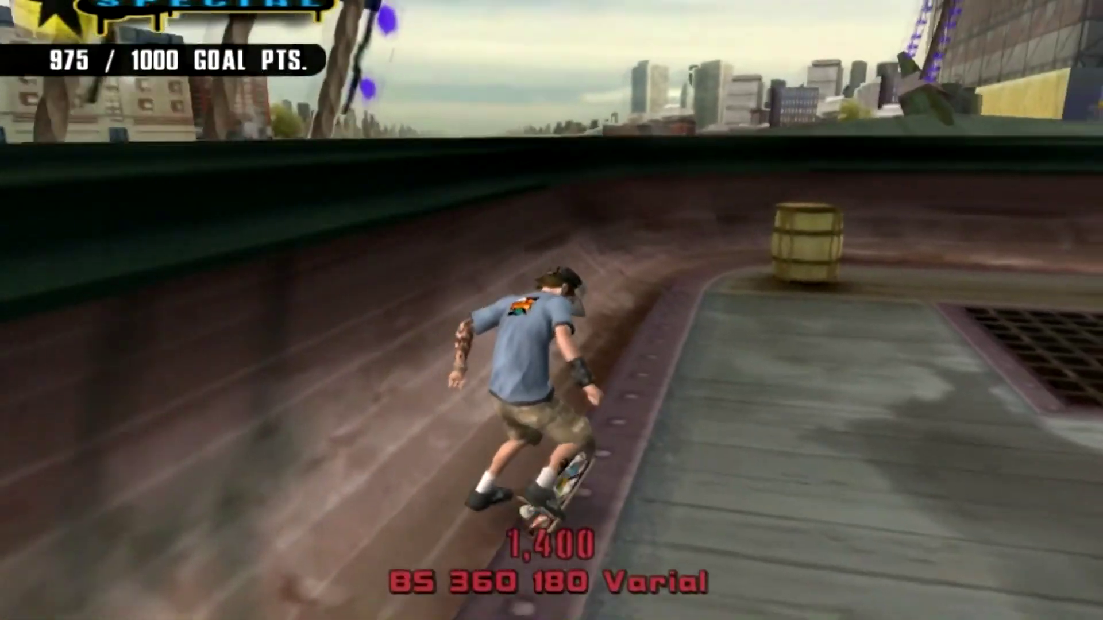
{"action": "key", "text": "Right"}
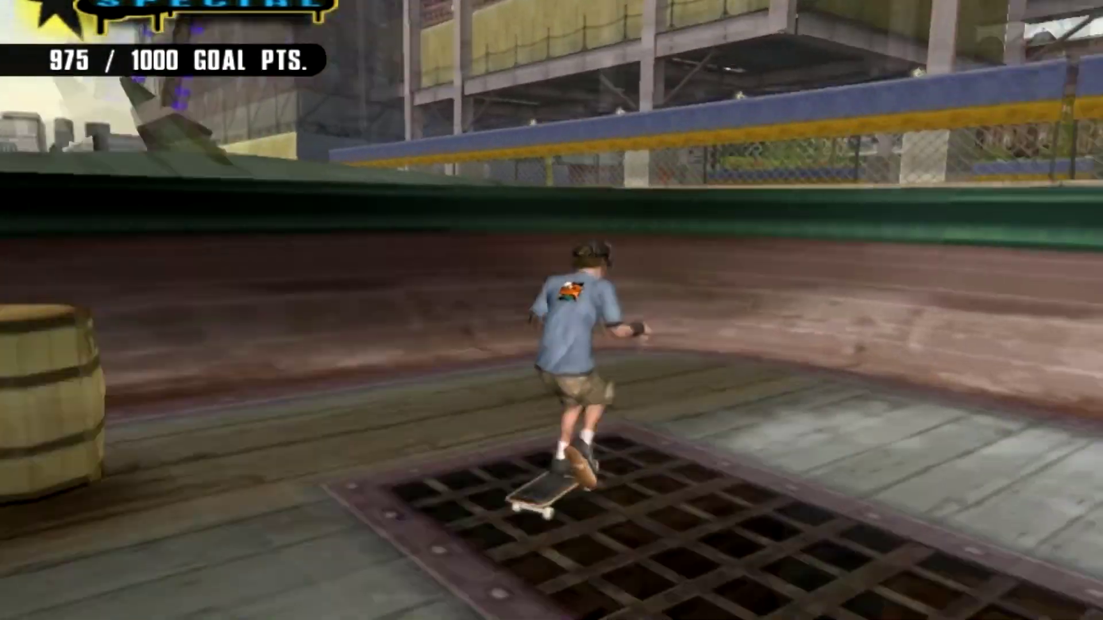
{"action": "key", "text": "KP_2"}
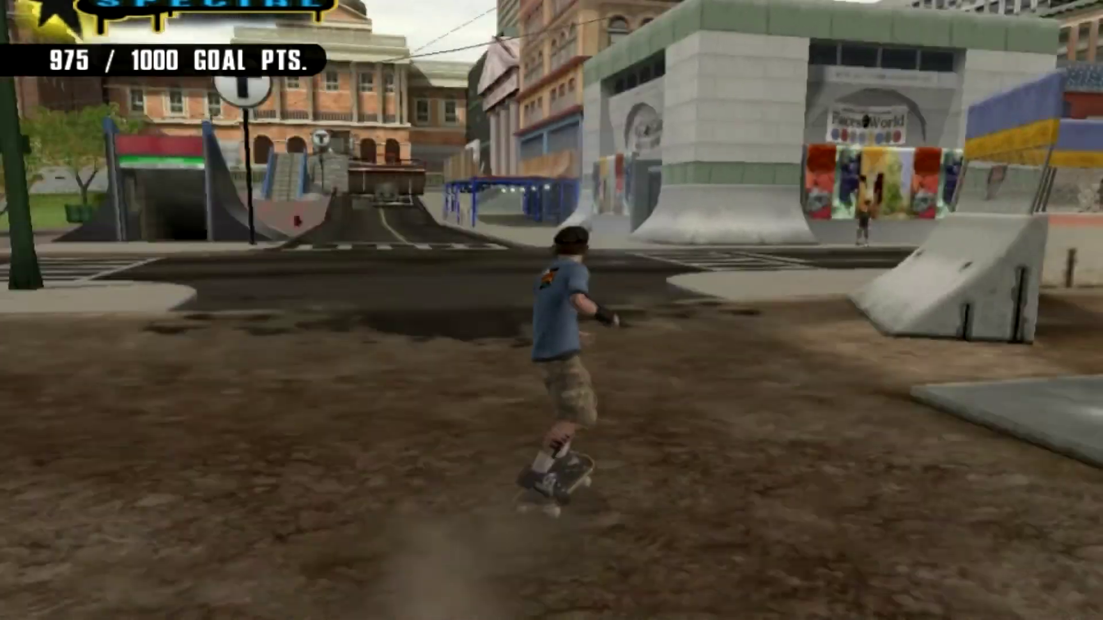
{"action": "key", "text": "Right"}
{"action": "key", "text": "Left"}
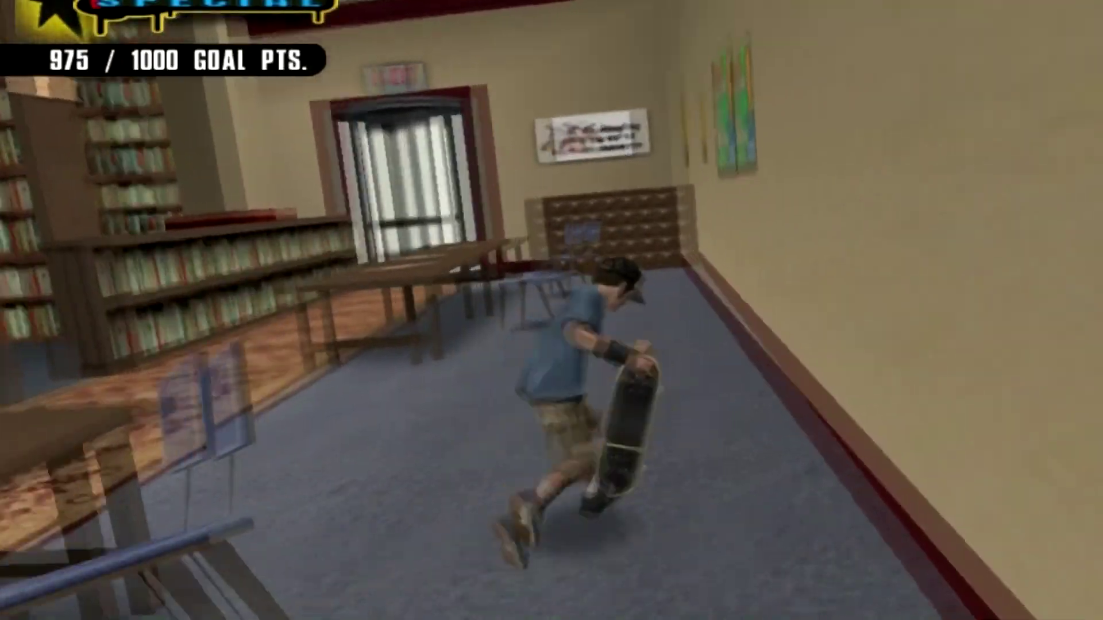
{"action": "key", "text": "Left"}
{"action": "key", "text": "Right"}
{"action": "key", "text": "Up"}
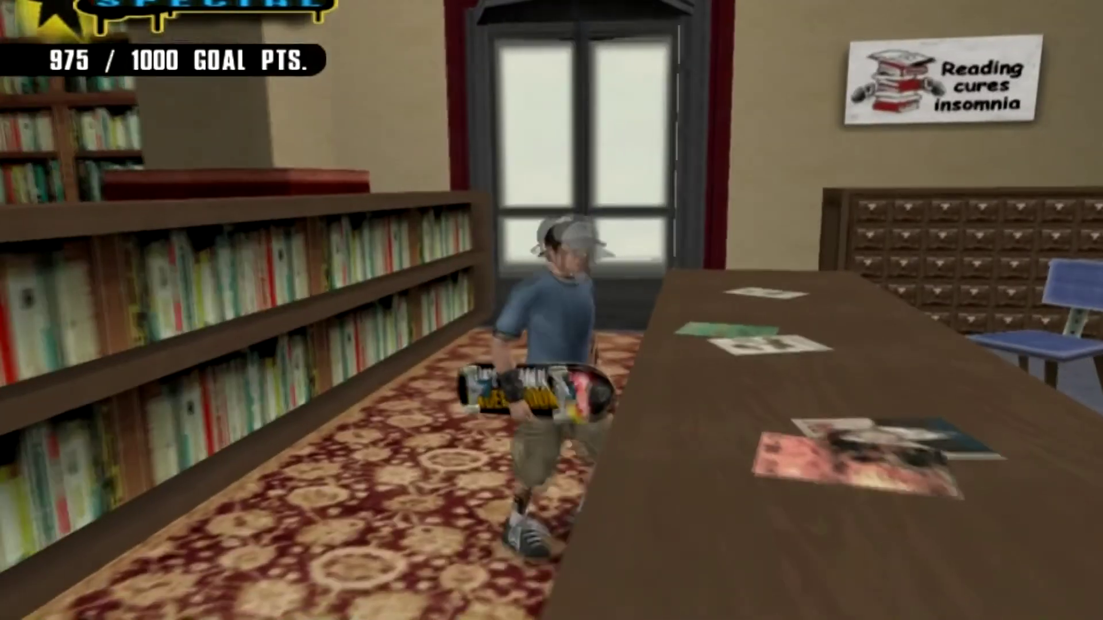
{"action": "key", "text": "Left"}
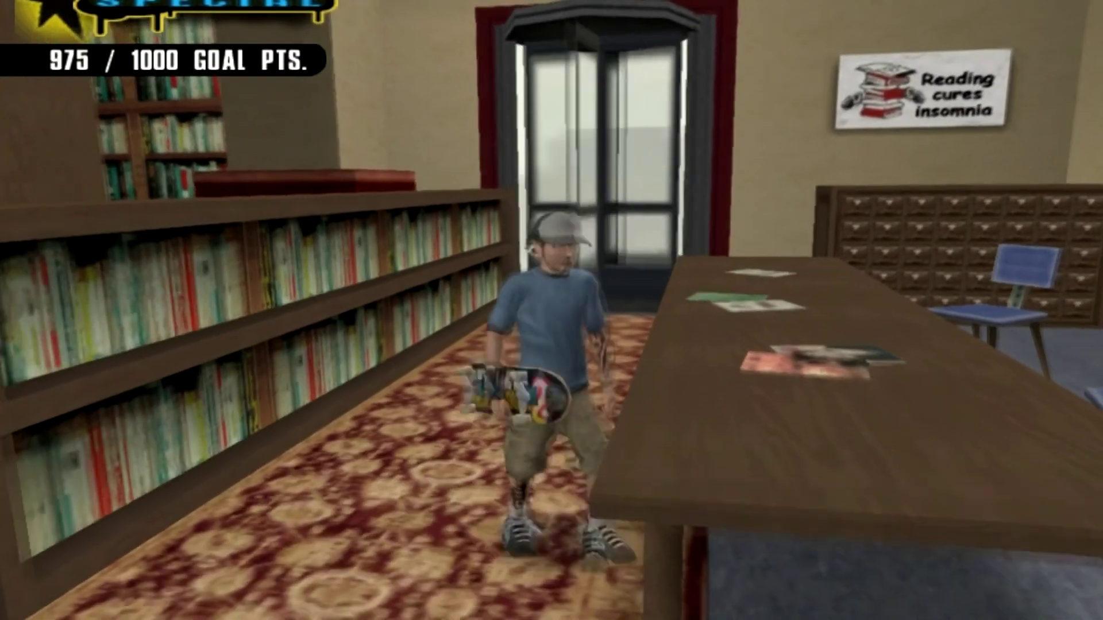
{"action": "key", "text": "KP_2"}
{"action": "key", "text": "Up"}
{"action": "key", "text": "KP_2"}
{"action": "key", "text": "Down"}
{"action": "key", "text": "KP_2"}
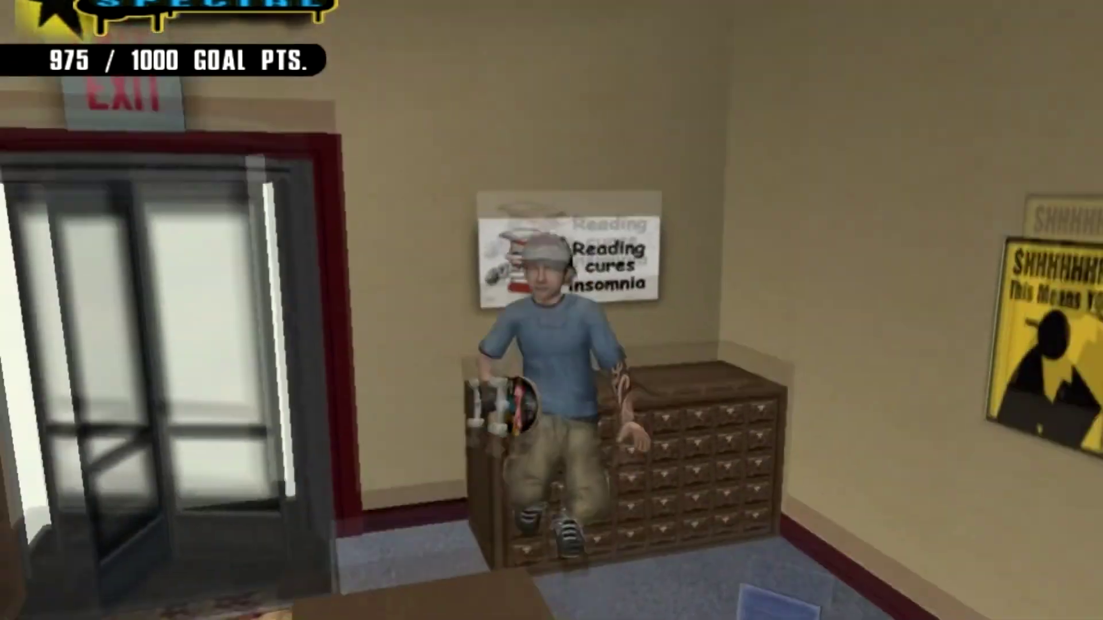
{"action": "key", "text": "KP_2"}
{"action": "key", "text": "Left"}
{"action": "key", "text": "KP_2"}
{"action": "key", "text": "Right"}
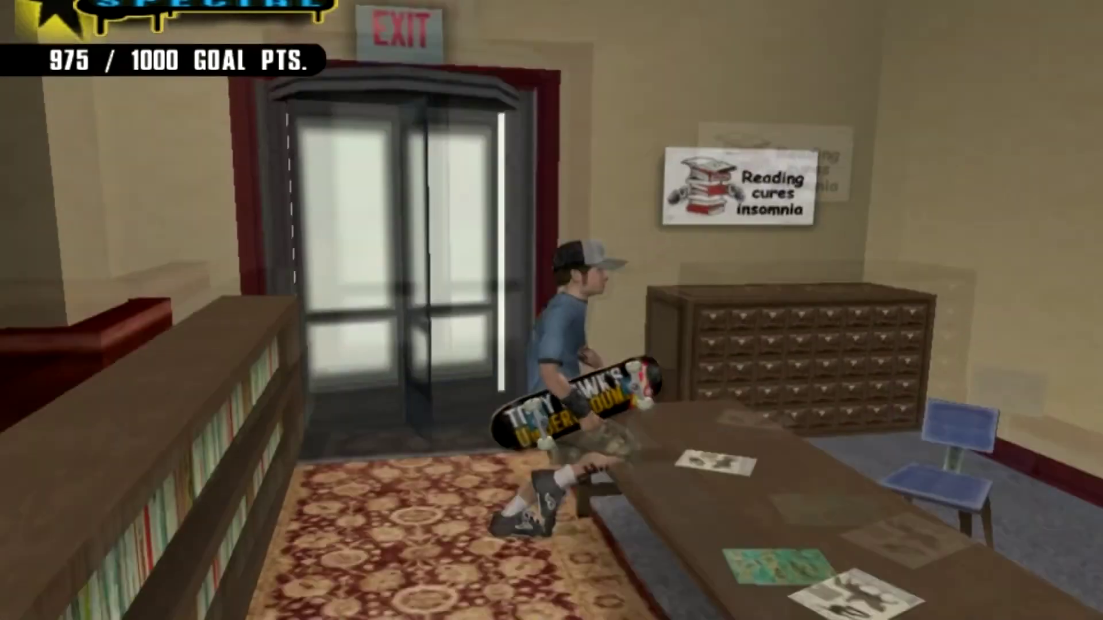